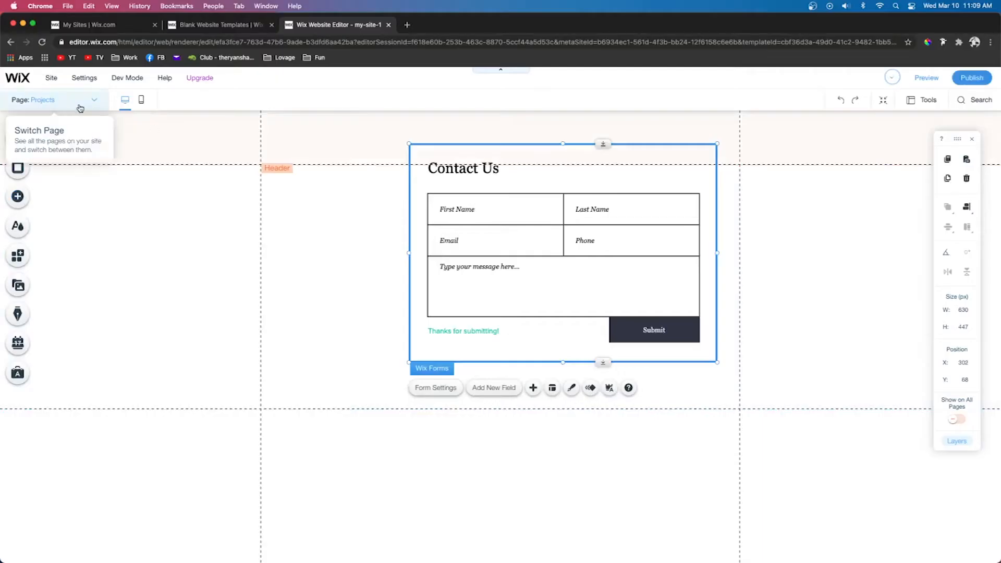
- Switch to the Gallery page and place the first Contact form template, with a black outline and dark submit button, on it
{"action": "left_click", "coordinate": [72, 107]}
{"action": "left_click", "coordinate": [36, 190]}
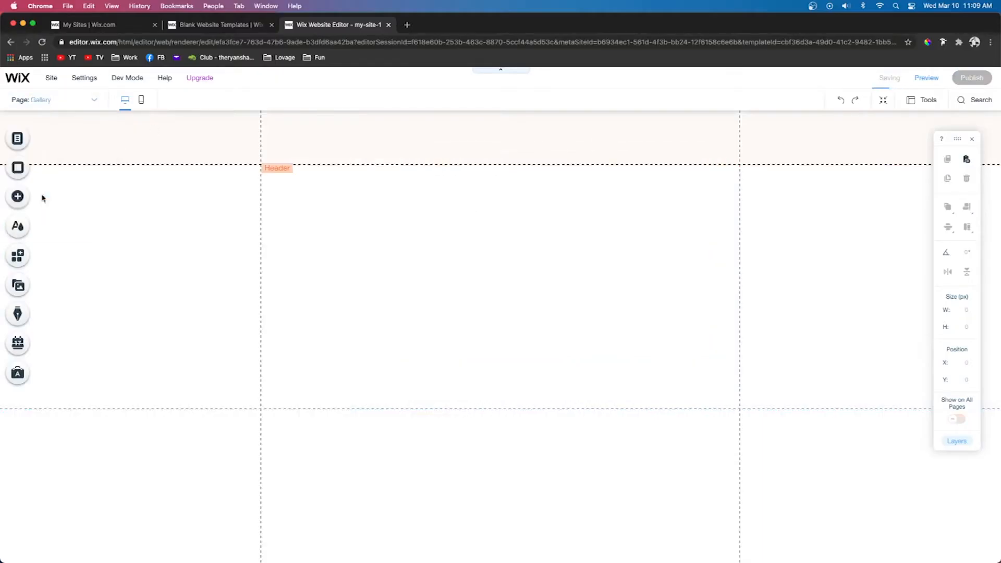
{"action": "left_click", "coordinate": [18, 197]}
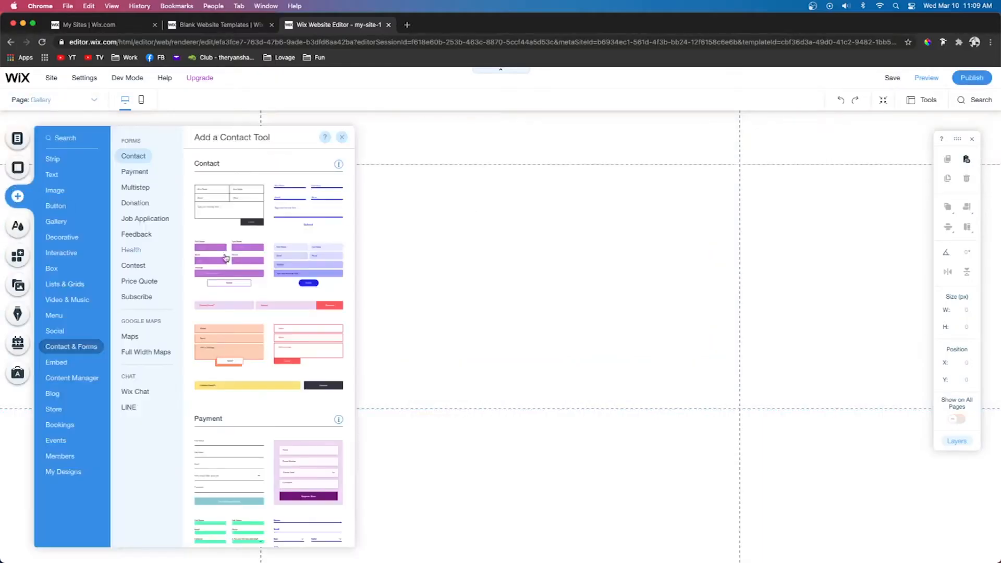
{"action": "left_click_drag", "start_coordinate": [235, 214], "coordinate": [454, 271]}
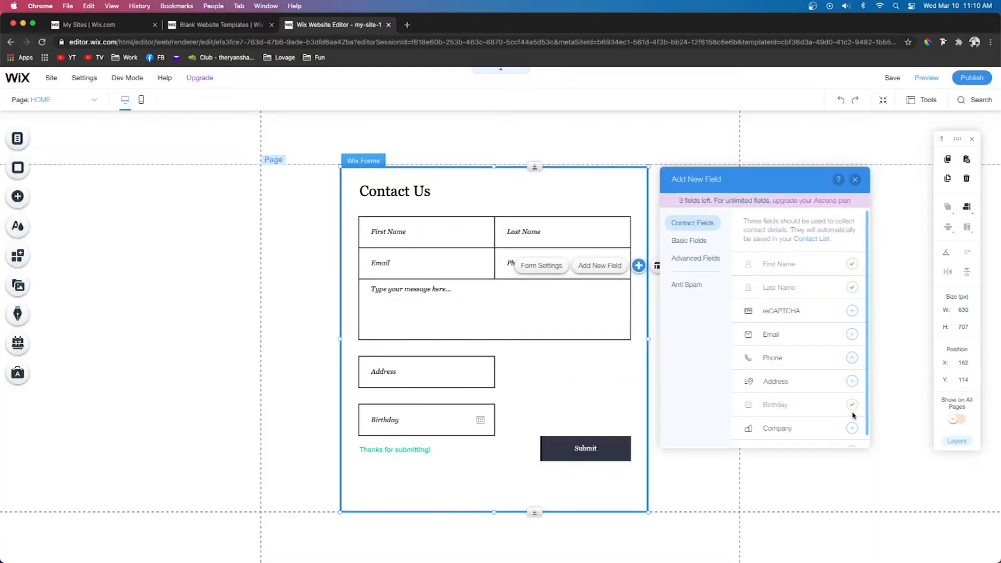
- Add Position, Company and Terms Checkbox contact fields to the Contact Us form, and try to add a reCAPTCHA field
{"action": "scroll", "coordinate": [853, 415], "scroll_direction": "down", "scroll_amount": 2}
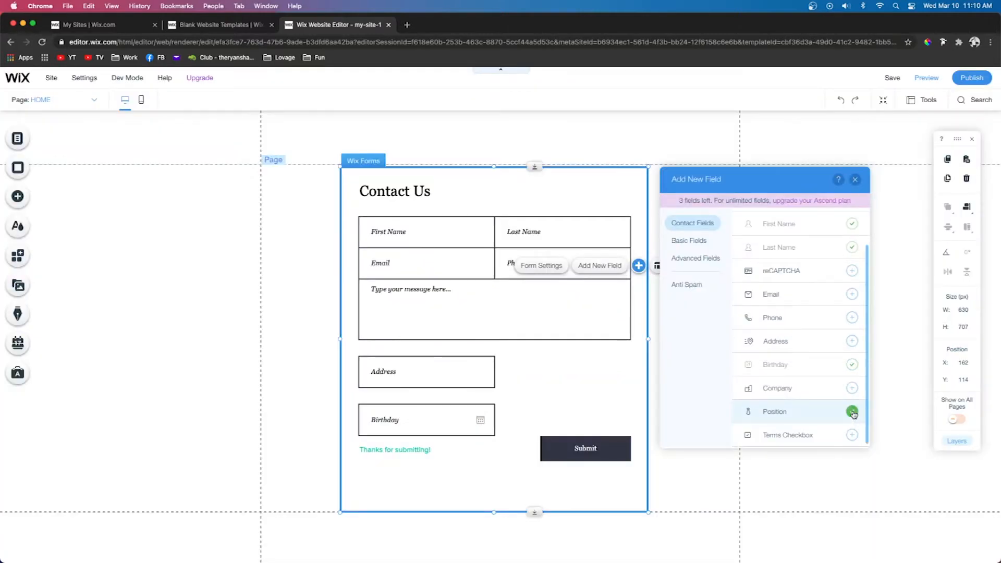
{"action": "left_click", "coordinate": [852, 412]}
{"action": "left_click", "coordinate": [852, 388]}
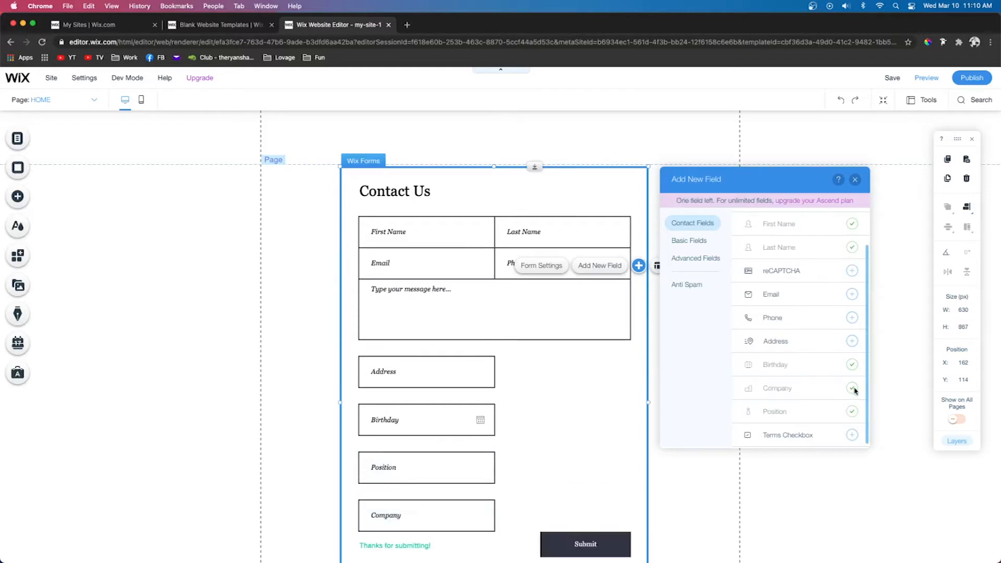
{"action": "left_click", "coordinate": [852, 435]}
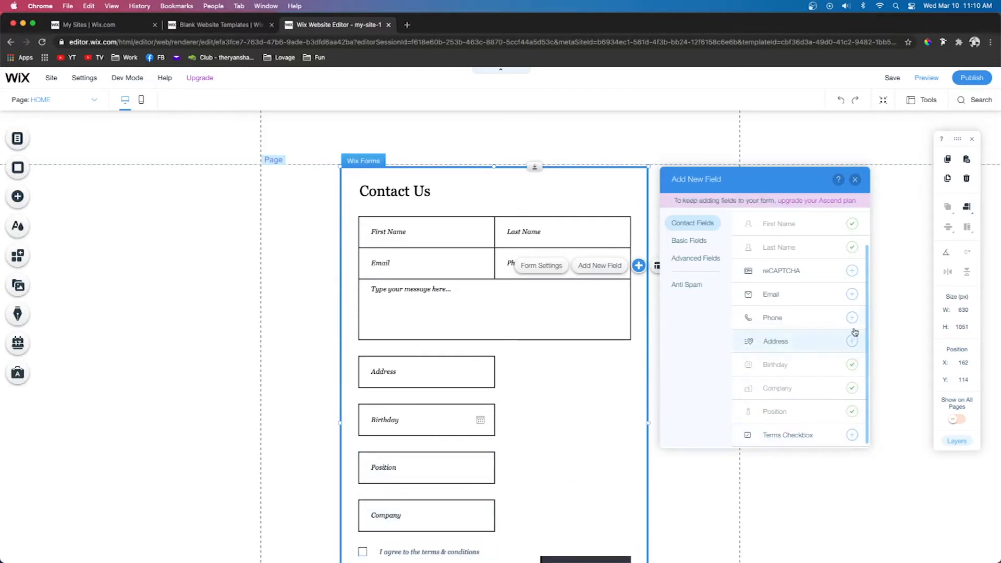
{"action": "left_click", "coordinate": [852, 271]}
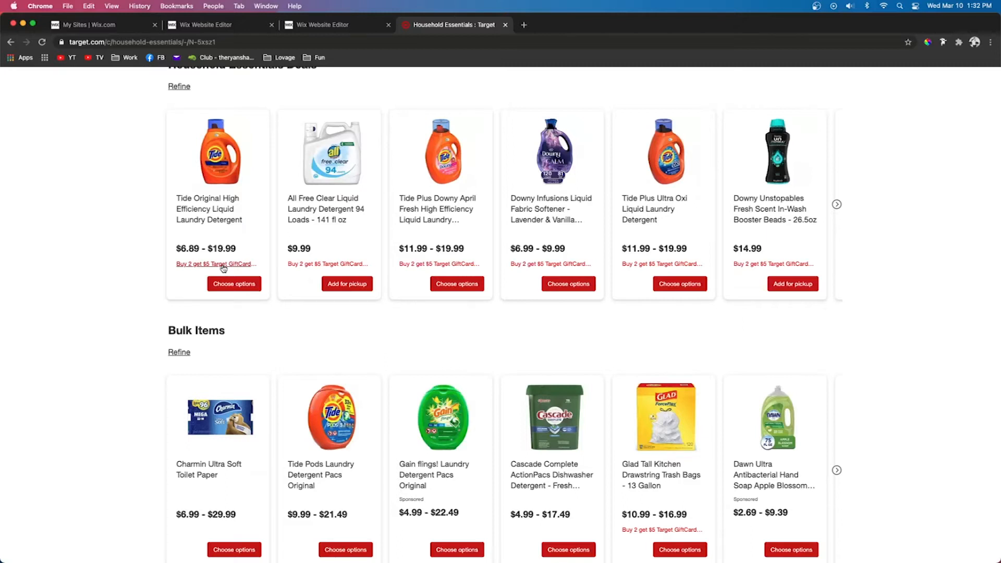
- Close the Target page and add the Content Manager to the site that has the Jobs page
{"action": "key", "text": "super+w"}
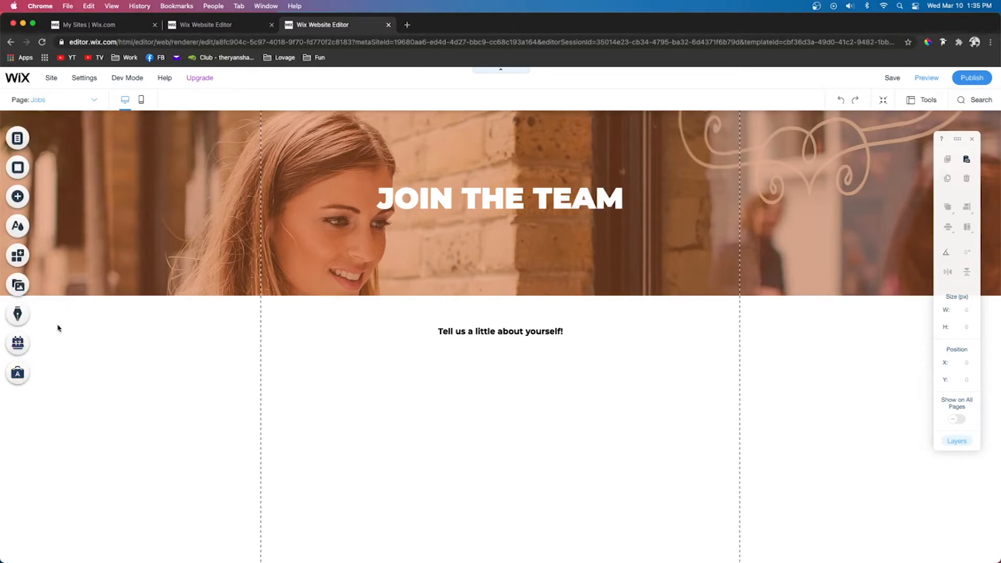
{"action": "left_click", "coordinate": [20, 197]}
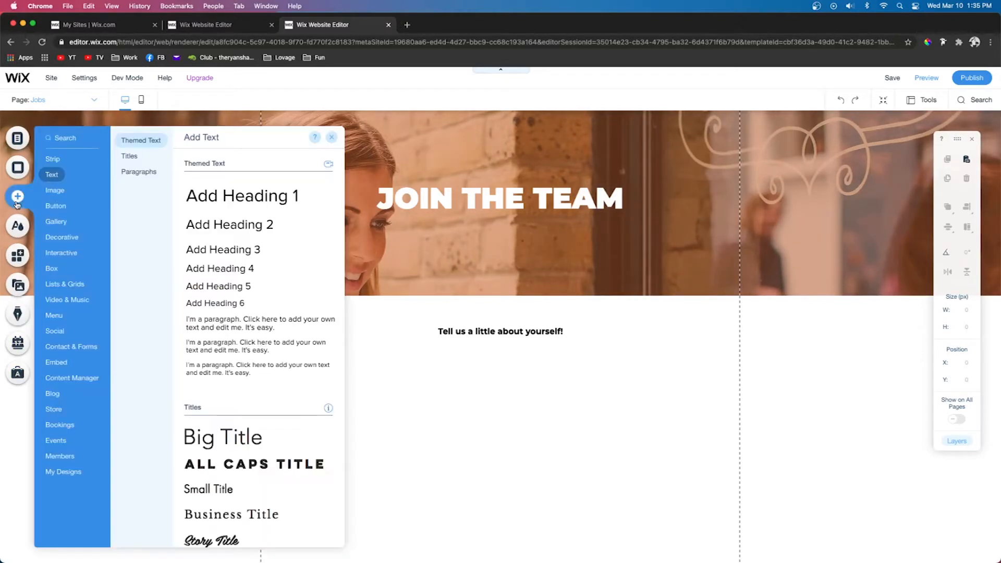
{"action": "mouse_move", "coordinate": [70, 377]}
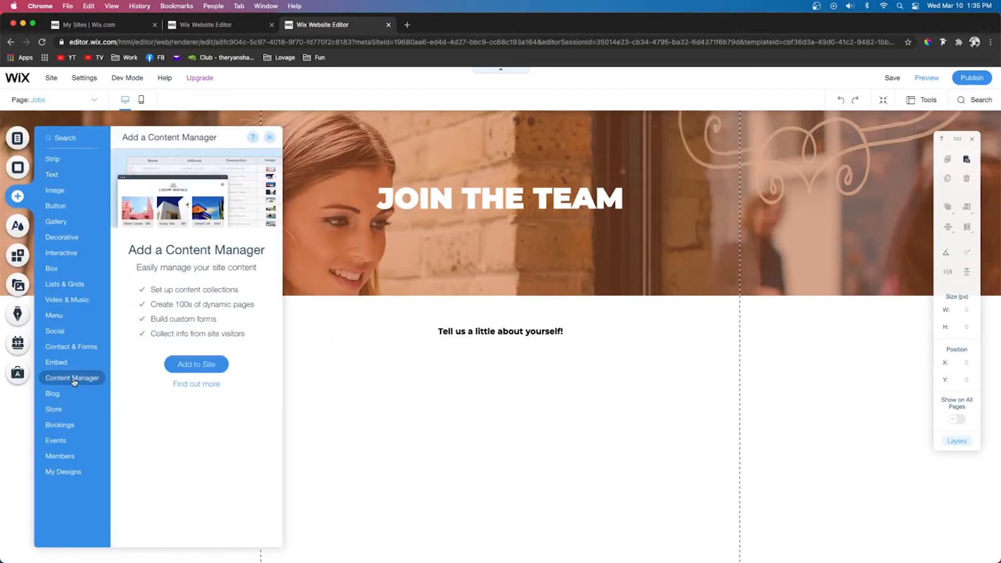
{"action": "left_click", "coordinate": [175, 367]}
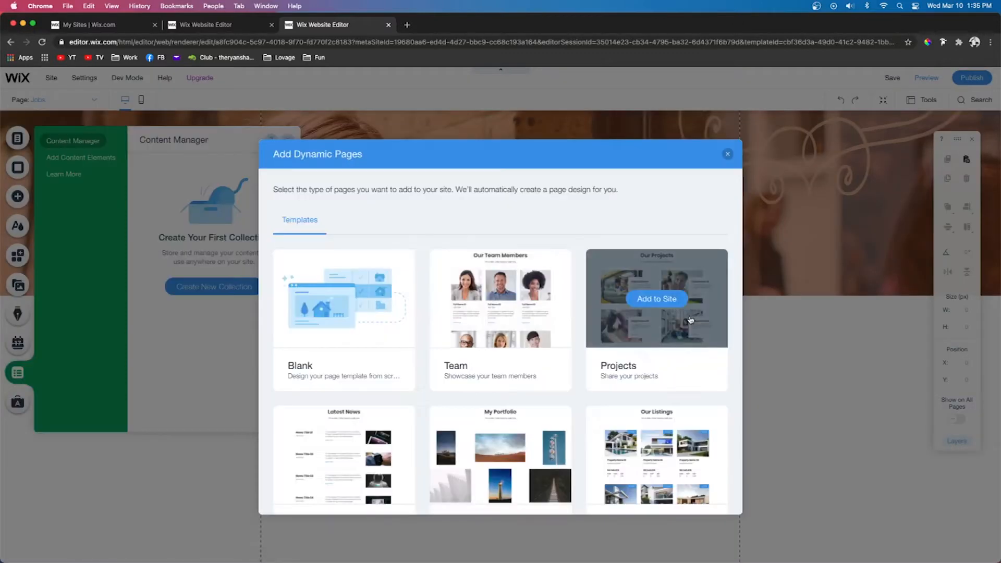
- Look through the dynamic page templates and create dynamic pages from the Blank template
{"action": "scroll", "coordinate": [690, 319], "scroll_direction": "down", "scroll_amount": 2}
{"action": "scroll", "coordinate": [689, 319], "scroll_direction": "up", "scroll_amount": 2}
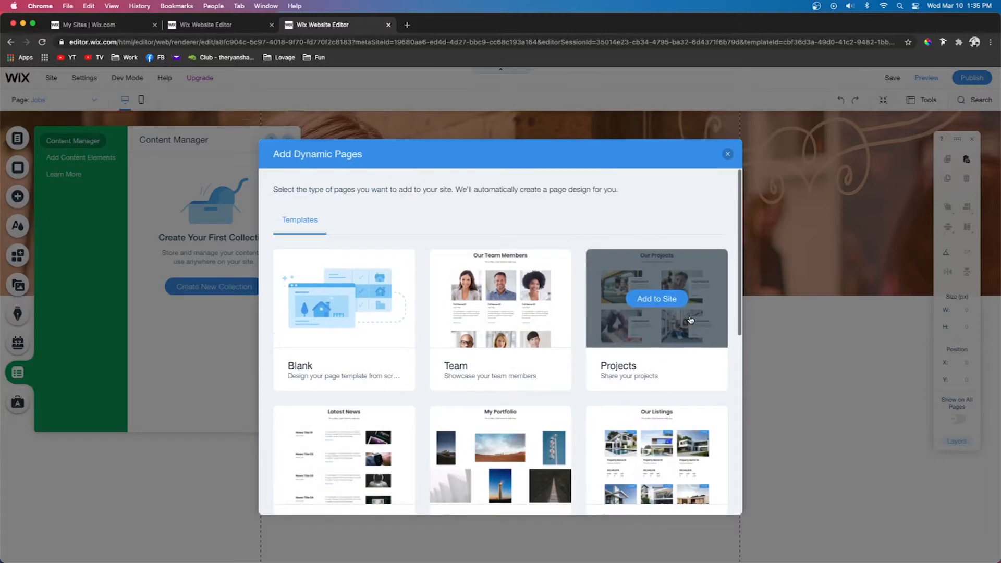
{"action": "scroll", "coordinate": [567, 404], "scroll_direction": "down", "scroll_amount": 2}
{"action": "scroll", "coordinate": [570, 409], "scroll_direction": "up", "scroll_amount": 2}
{"action": "mouse_move", "coordinate": [373, 353]}
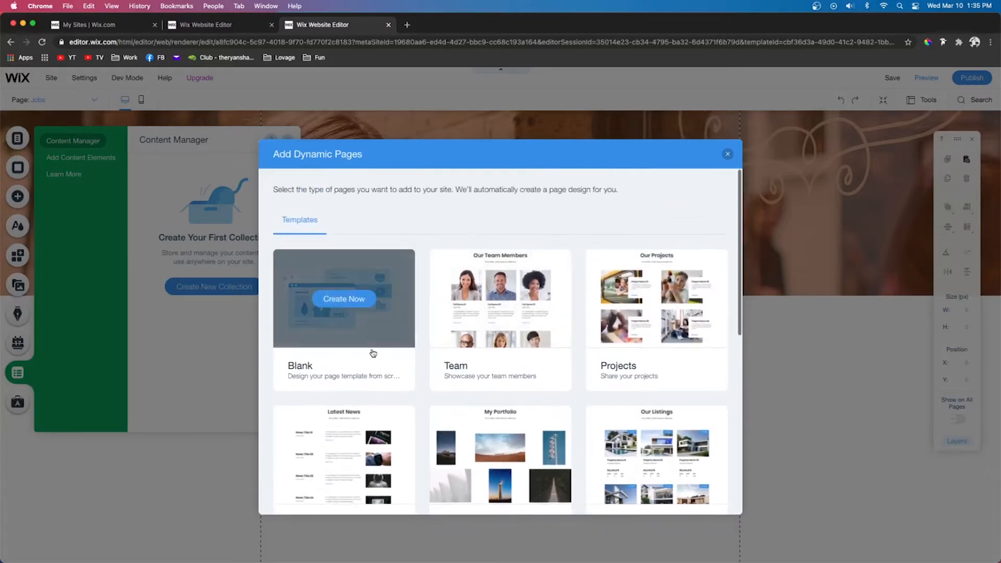
{"action": "left_click", "coordinate": [343, 300]}
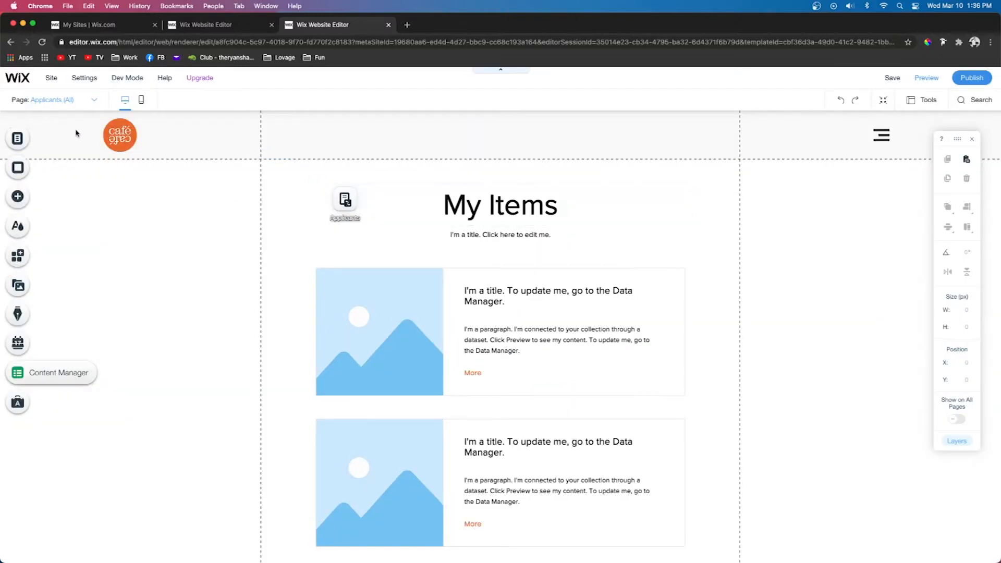
- Switch from the Applicants (All) page to the Applicants (Title) page
{"action": "left_click", "coordinate": [57, 99]}
{"action": "left_click", "coordinate": [57, 208]}
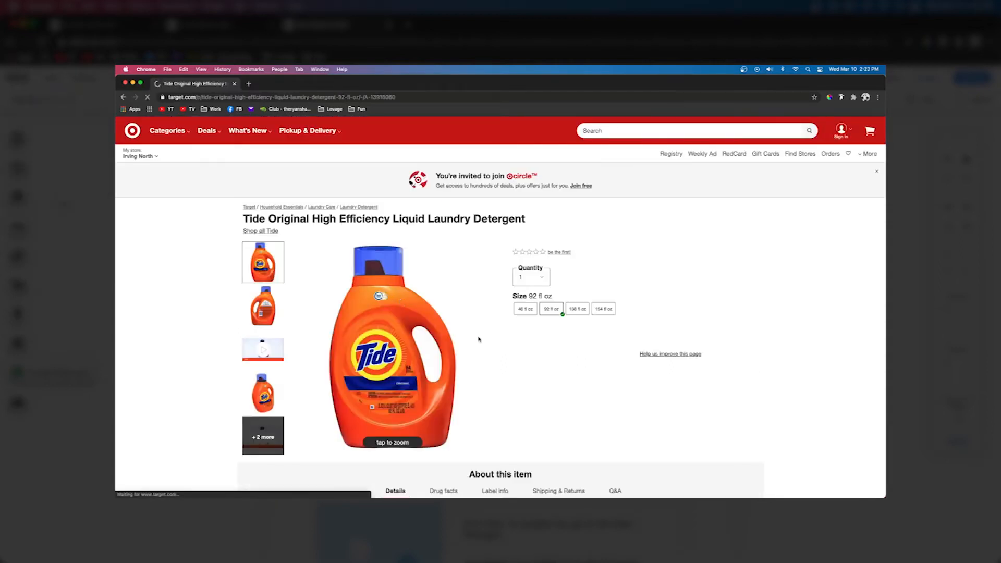
{"action": "scroll", "coordinate": [484, 305], "scroll_direction": "down", "scroll_amount": 2}
{"action": "scroll", "coordinate": [484, 305], "scroll_direction": "up", "scroll_amount": 1}
{"action": "scroll", "coordinate": [485, 305], "scroll_direction": "down", "scroll_amount": 2}
{"action": "scroll", "coordinate": [484, 305], "scroll_direction": "up", "scroll_amount": 2}
{"action": "scroll", "coordinate": [485, 305], "scroll_direction": "down", "scroll_amount": 2}
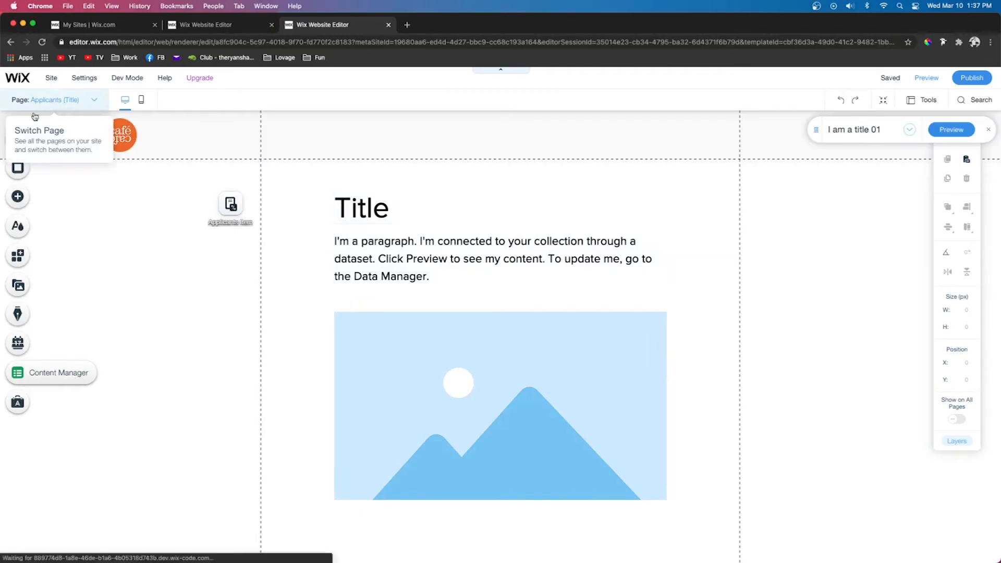
- Delete the Applicants (Title) dynamic page from the site
{"action": "left_click", "coordinate": [19, 138]}
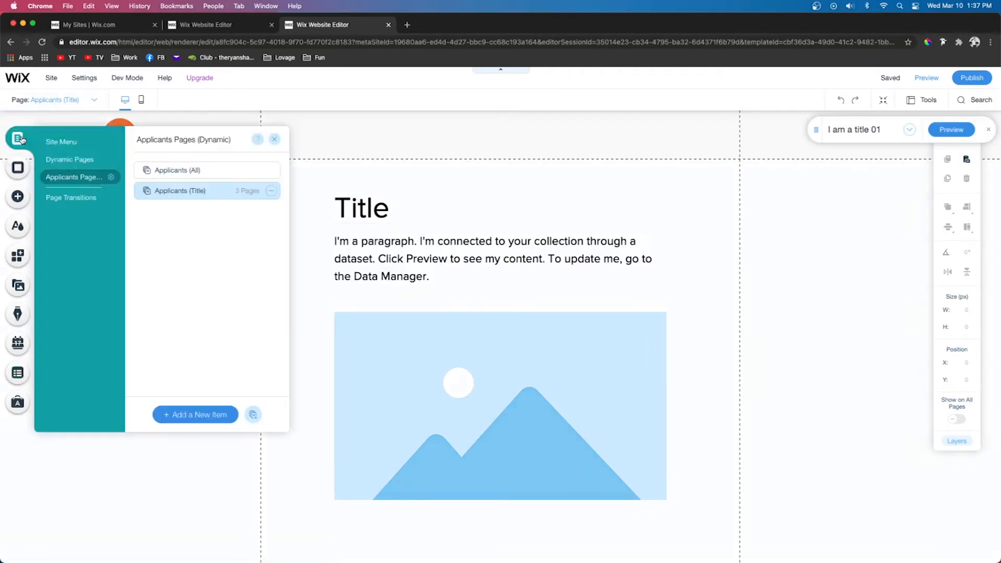
{"action": "left_click", "coordinate": [271, 190]}
{"action": "left_click", "coordinate": [309, 284]}
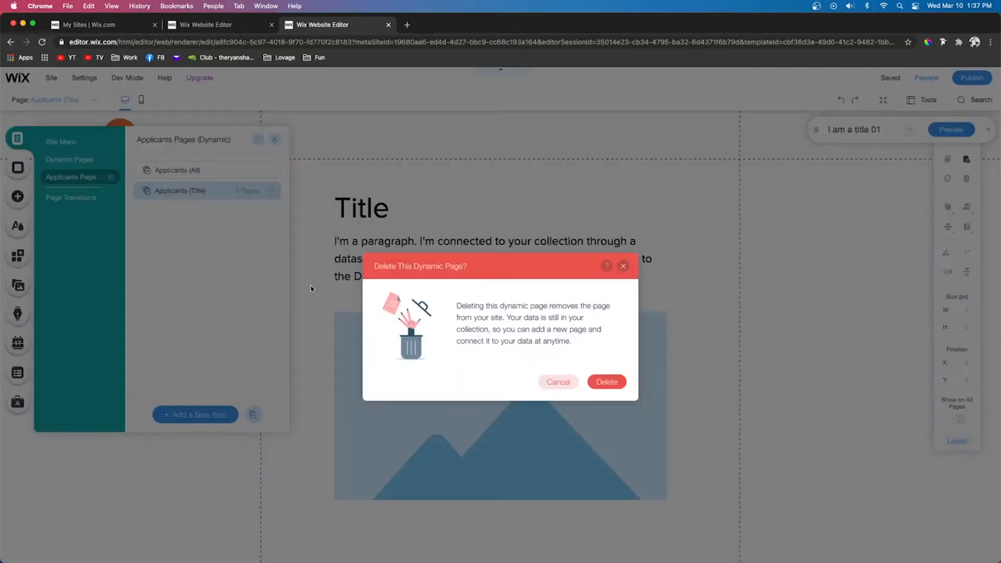
{"action": "left_click", "coordinate": [600, 382]}
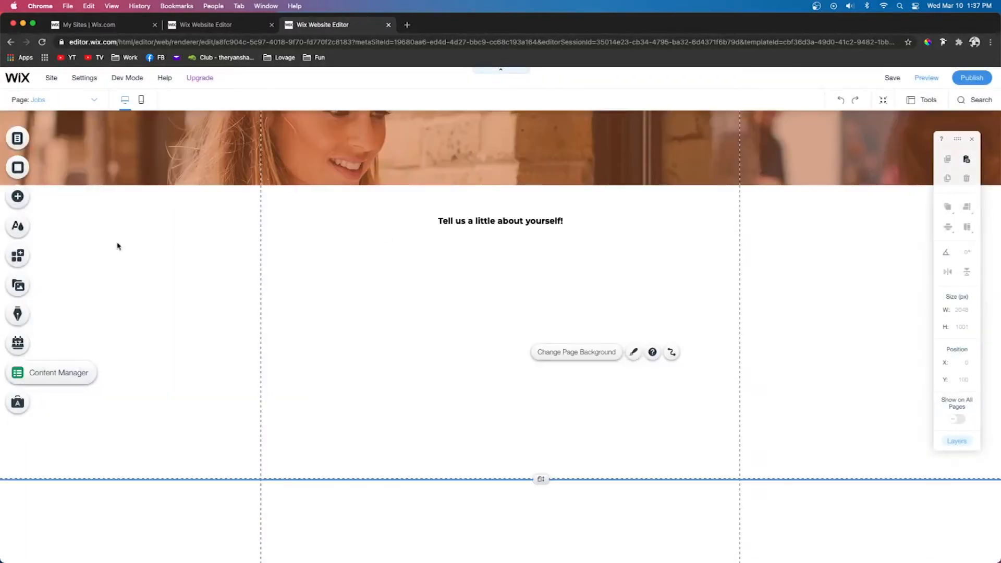
- Open the Applicants collection in the Content Manager and delete its Image and Description fields
{"action": "left_click", "coordinate": [17, 373]}
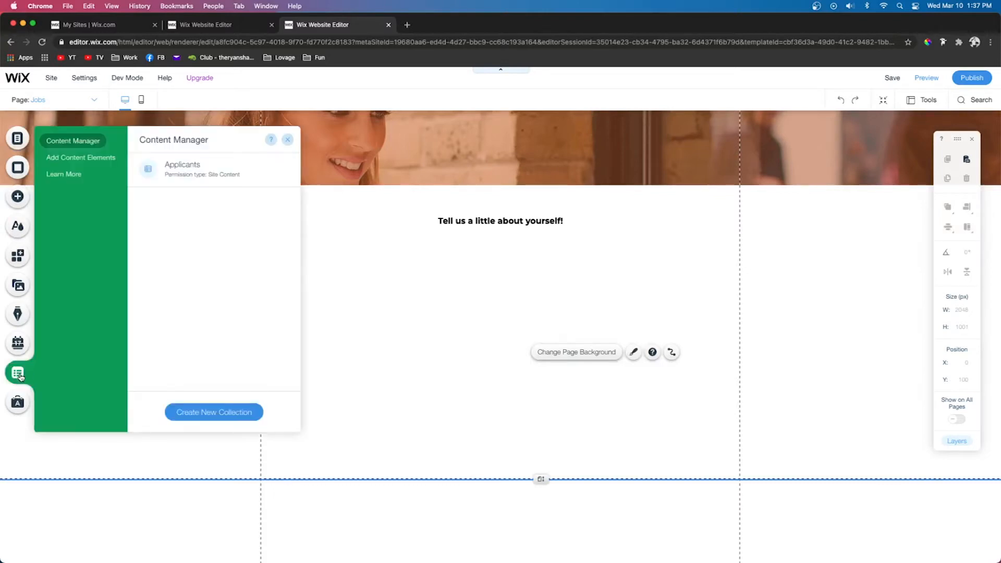
{"action": "left_click", "coordinate": [183, 168]}
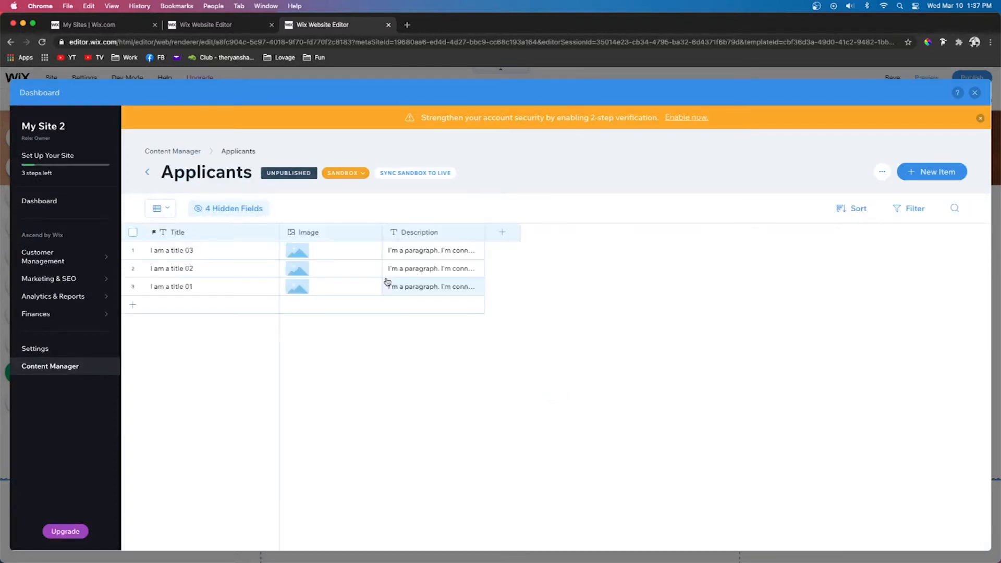
{"action": "left_click", "coordinate": [331, 233]}
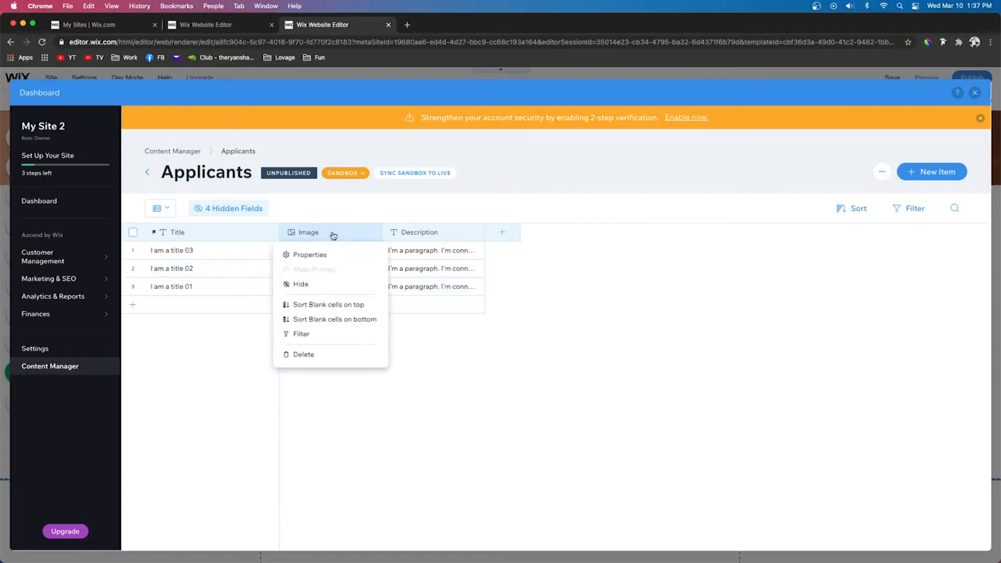
{"action": "left_click", "coordinate": [313, 356]}
{"action": "left_click", "coordinate": [582, 369]}
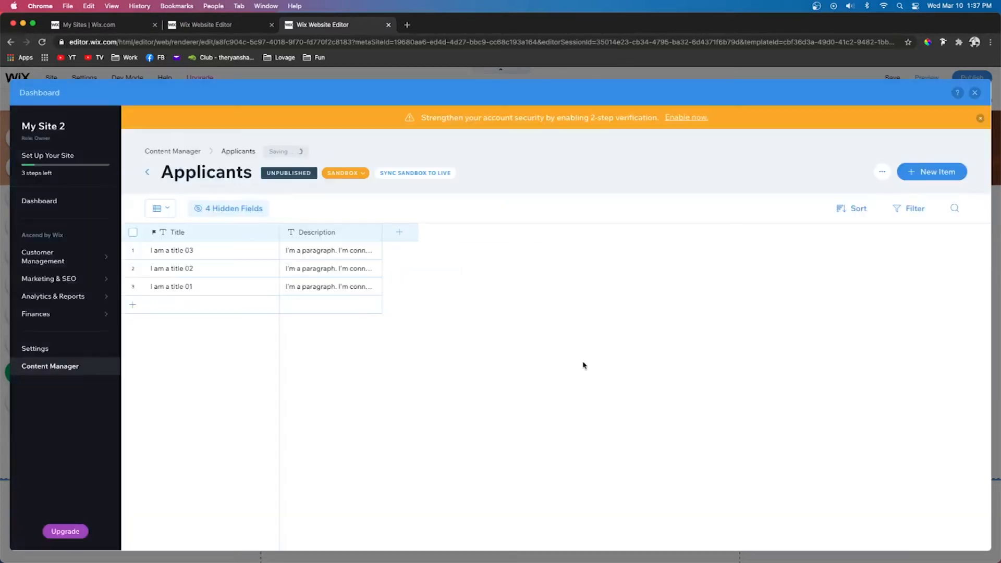
{"action": "left_click", "coordinate": [349, 233]}
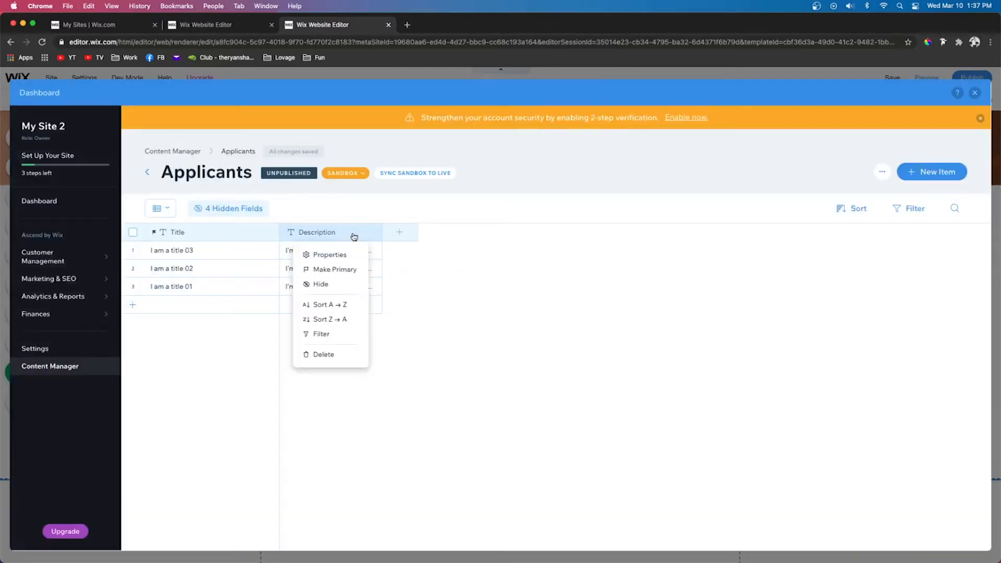
{"action": "left_click", "coordinate": [320, 355]}
{"action": "left_click", "coordinate": [576, 368]}
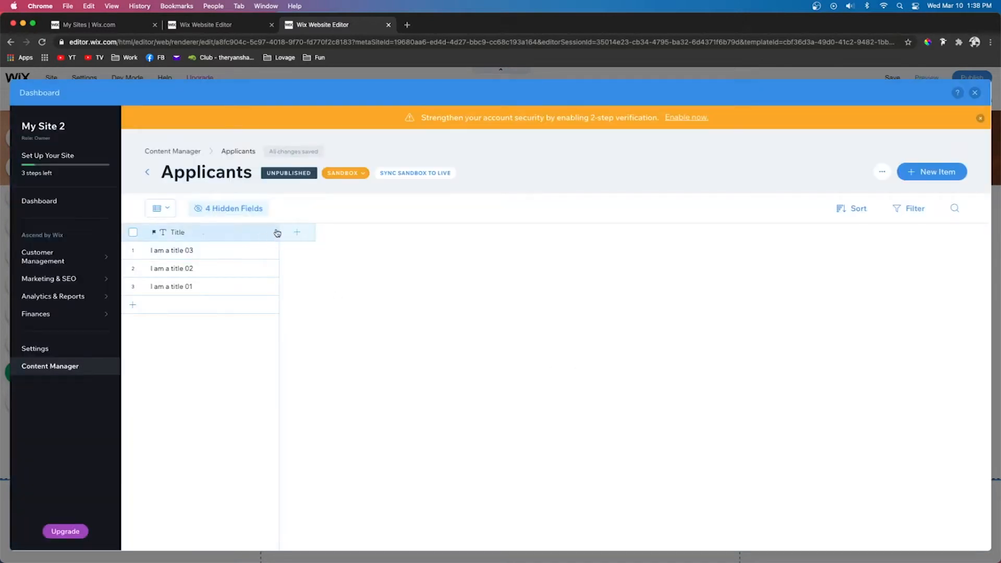
- Add a text field named Name to the Applicants collection and make it the primary field
{"action": "left_click", "coordinate": [298, 234]}
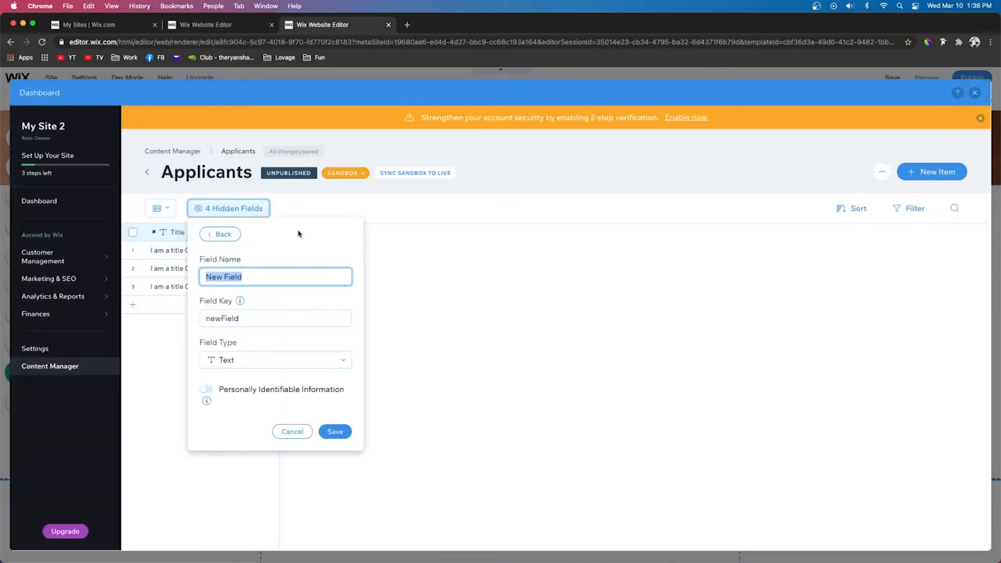
{"action": "type", "text": "Name"}
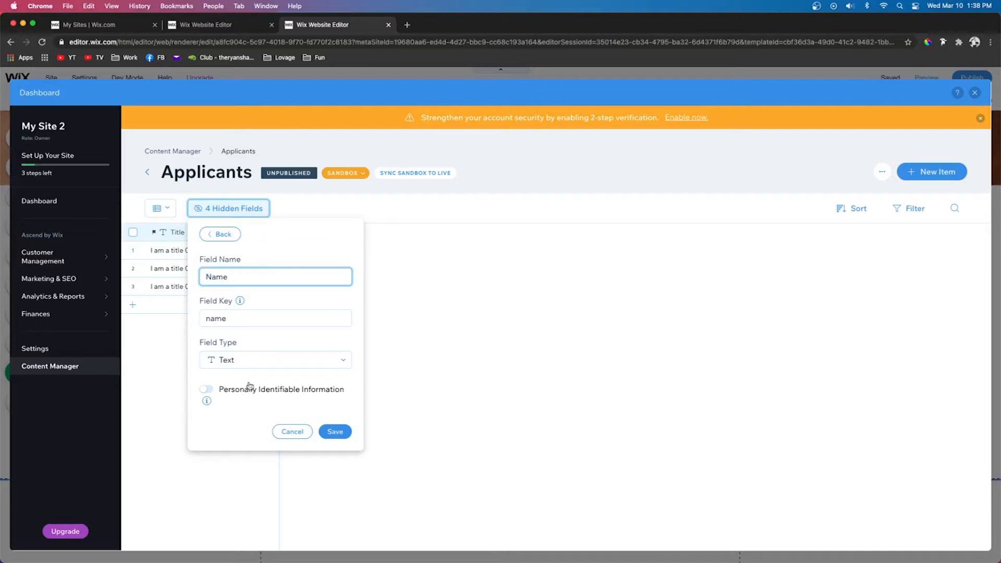
{"action": "left_click", "coordinate": [336, 431]}
{"action": "left_click", "coordinate": [330, 236]}
{"action": "left_click", "coordinate": [330, 270]}
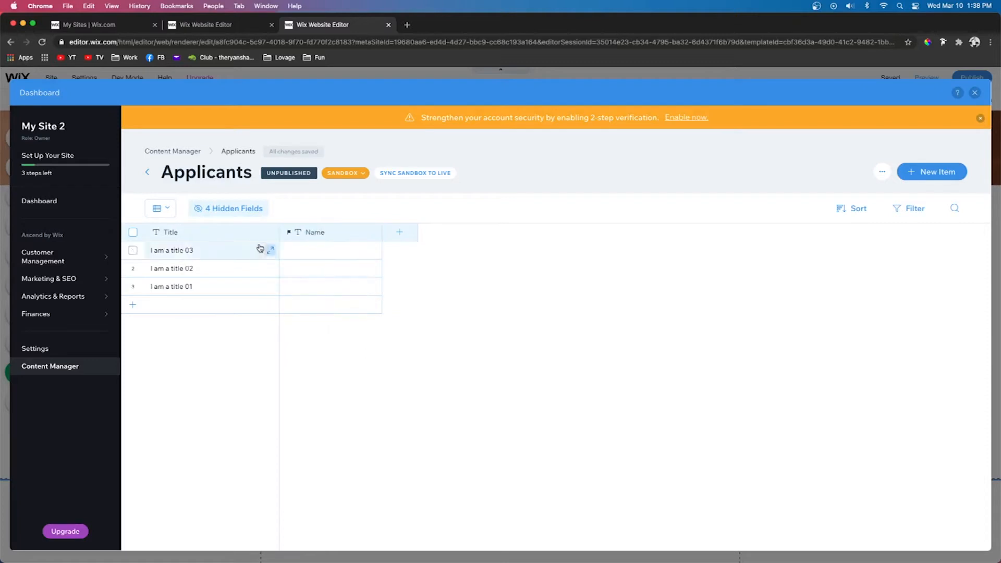
- Delete the Title field from the Applicants collection
{"action": "left_click", "coordinate": [210, 235]}
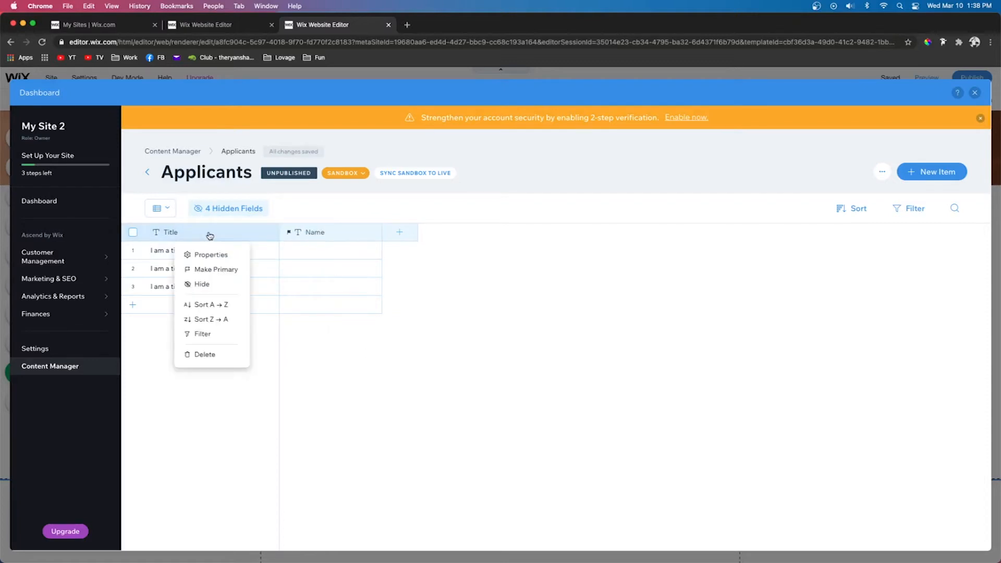
{"action": "left_click", "coordinate": [208, 355]}
{"action": "left_click", "coordinate": [584, 366]}
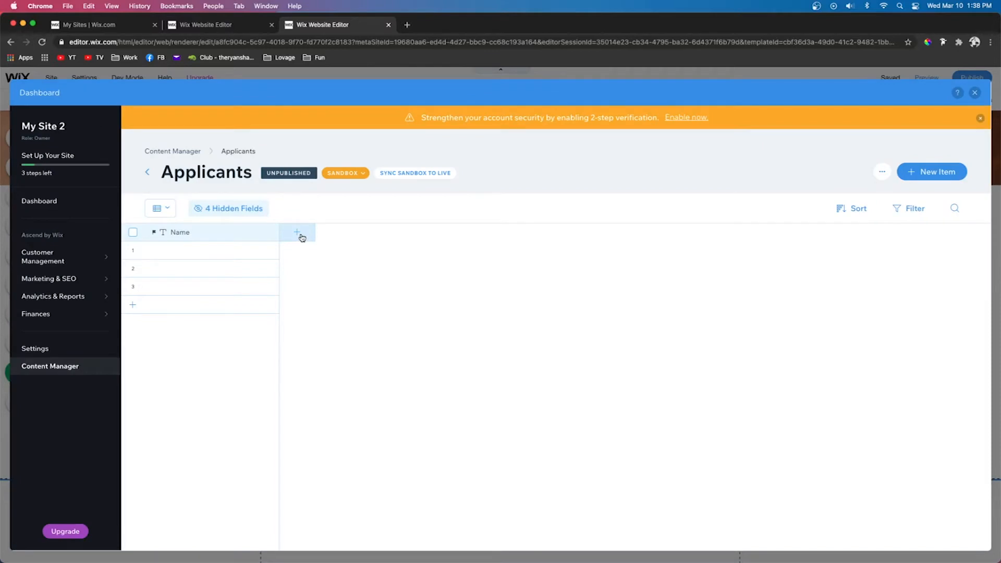
- Add text fields named Phone and Email to the Applicants collection
{"action": "left_click", "coordinate": [299, 236]}
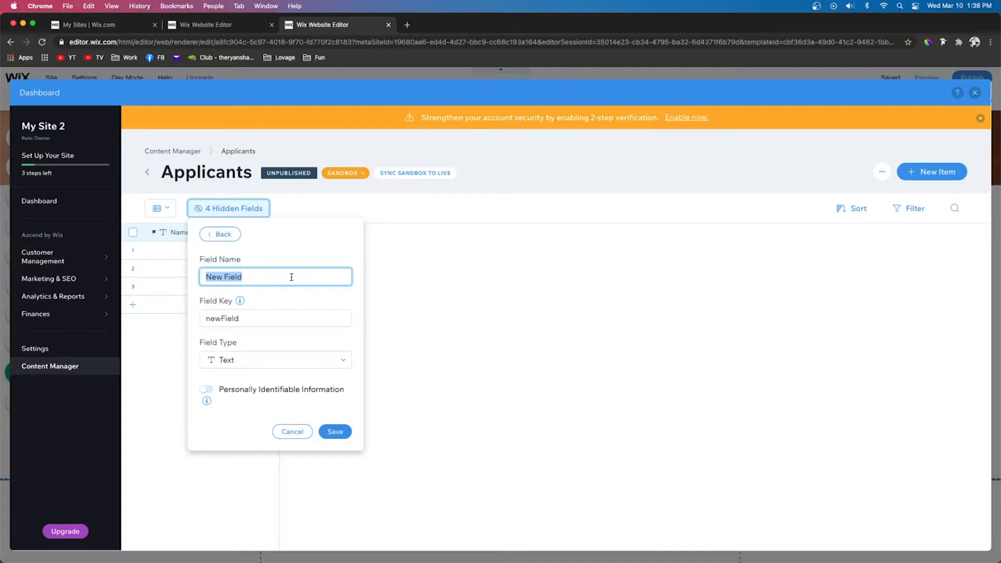
{"action": "type", "text": "Phone"}
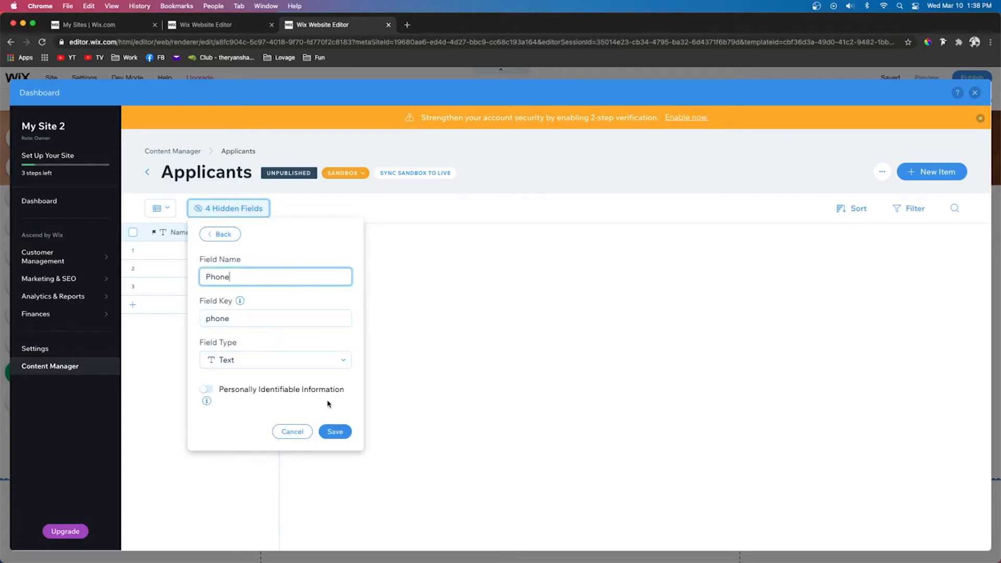
{"action": "left_click", "coordinate": [335, 432]}
{"action": "left_click", "coordinate": [399, 233]}
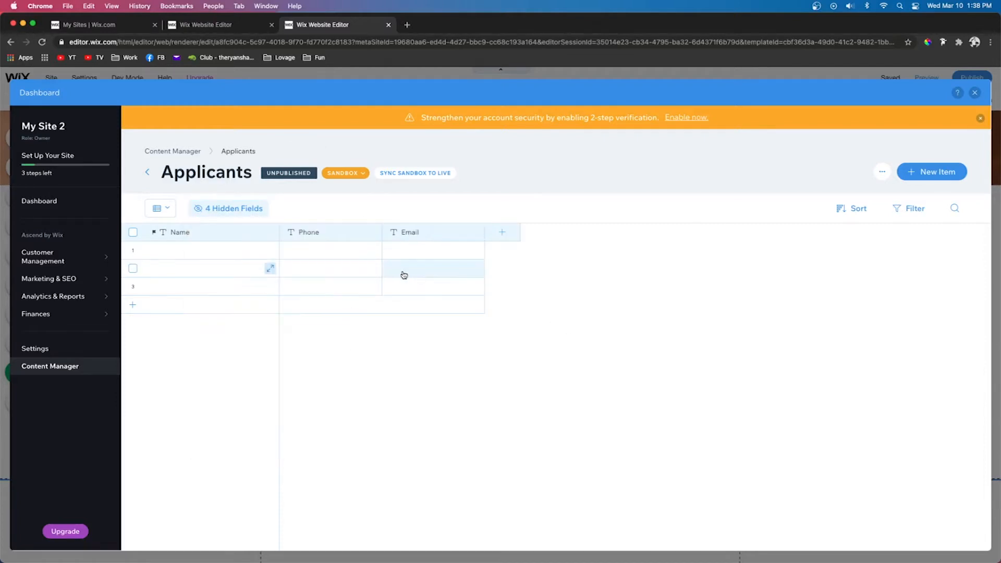
- Add a field named Resume with the Document type to the Applicants collection
{"action": "left_click", "coordinate": [503, 235]}
{"action": "type", "text": "Resume"}
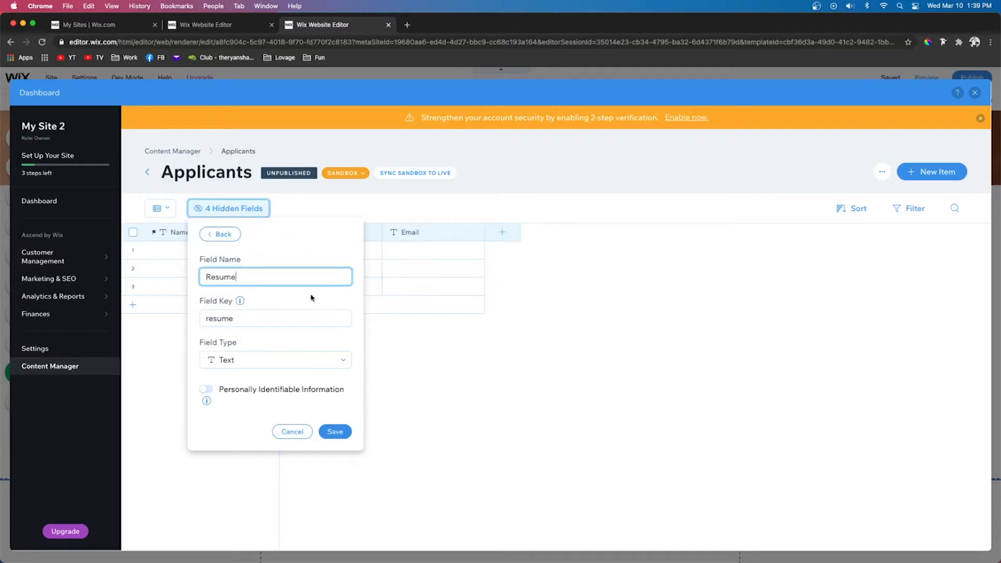
{"action": "left_click", "coordinate": [249, 359]}
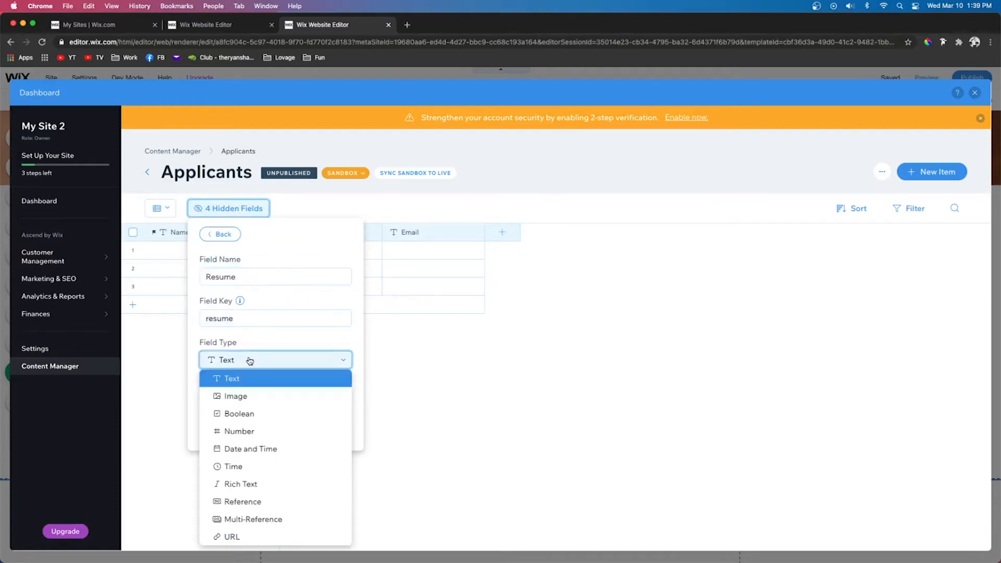
{"action": "scroll", "coordinate": [271, 432], "scroll_direction": "down", "scroll_amount": 3}
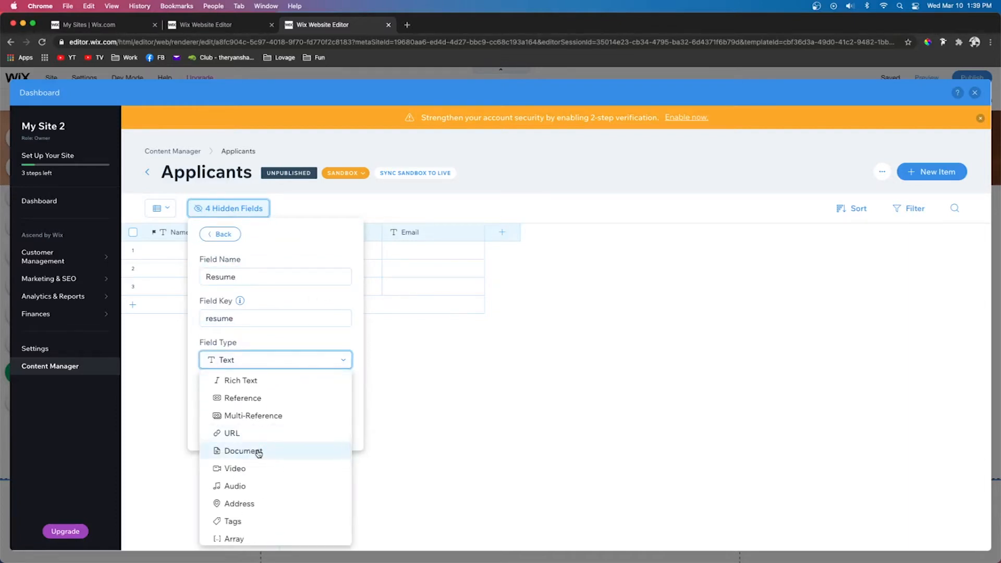
{"action": "left_click", "coordinate": [258, 450]}
{"action": "left_click", "coordinate": [335, 393]}
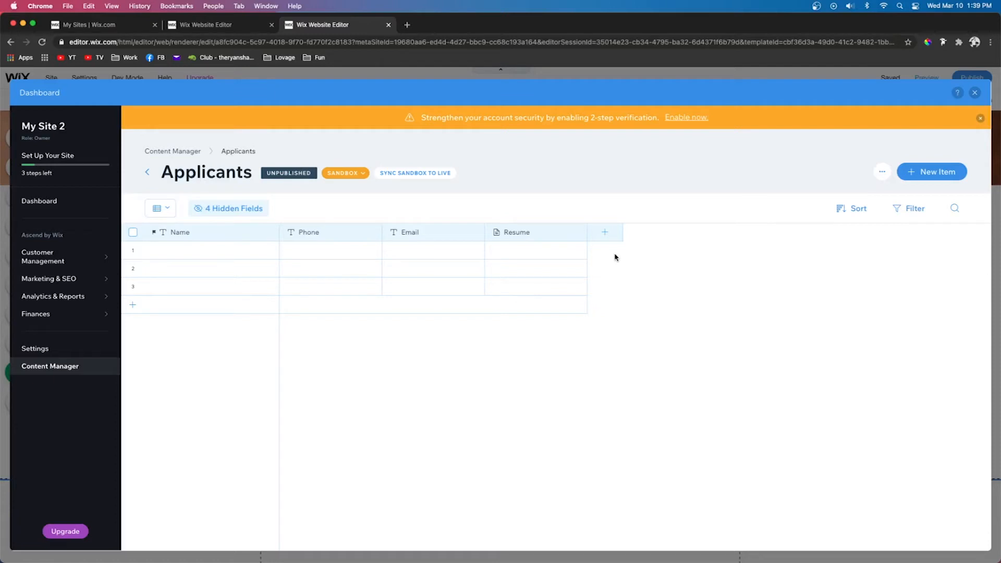
- Add a field named Position with the Tags type to the Applicants collection
{"action": "left_click", "coordinate": [604, 233]}
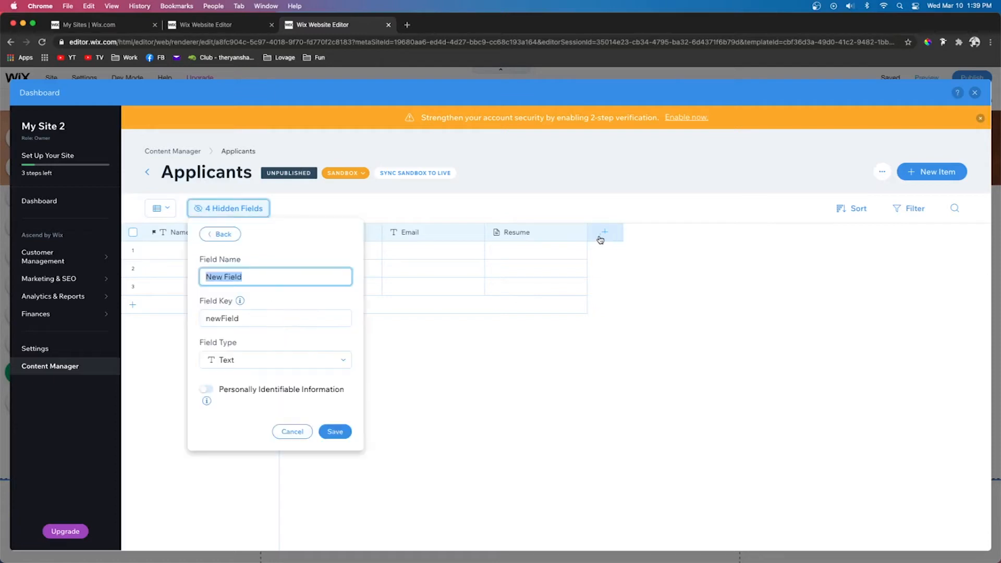
{"action": "type", "text": "Position"}
{"action": "left_click", "coordinate": [257, 361]}
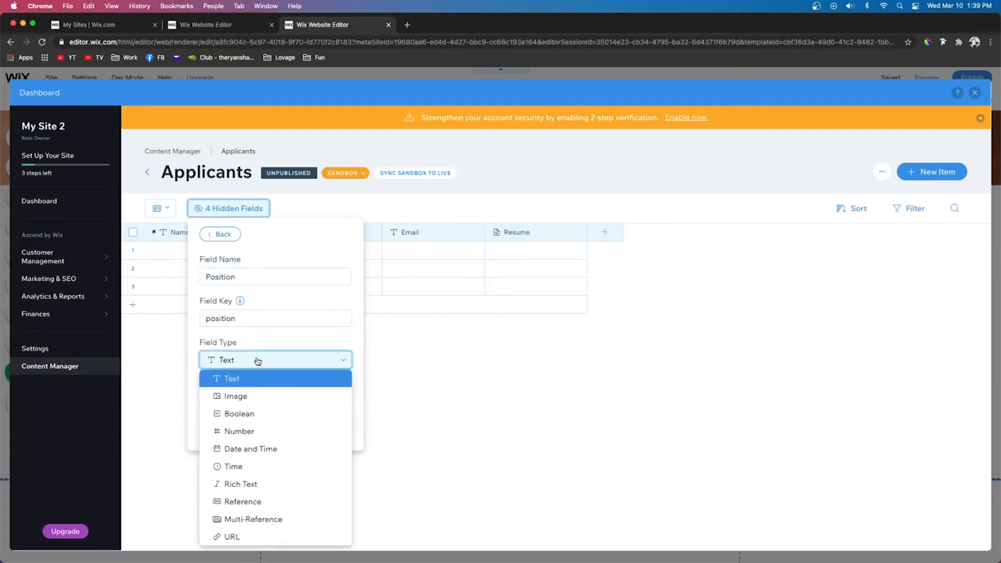
{"action": "scroll", "coordinate": [264, 459], "scroll_direction": "down", "scroll_amount": 5}
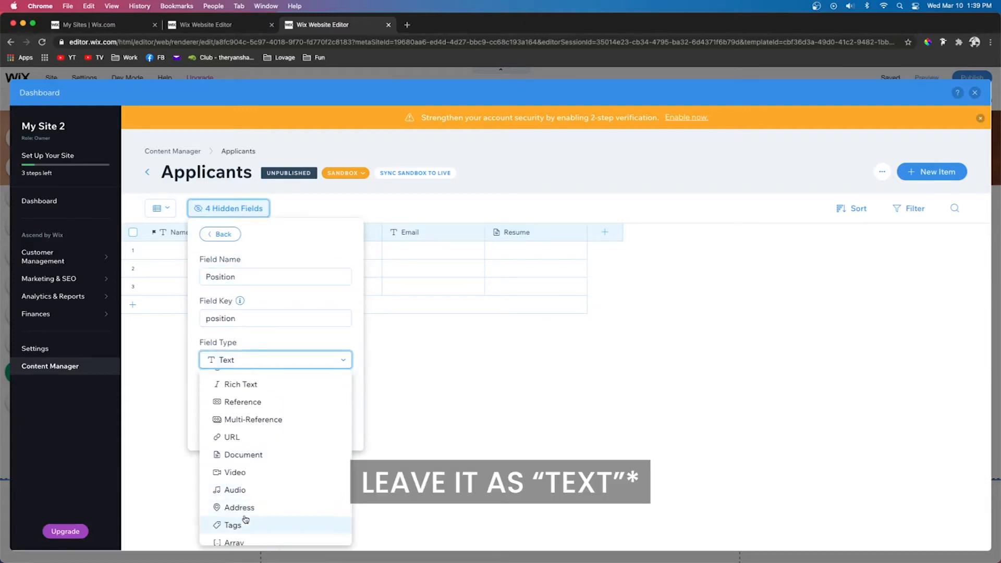
{"action": "left_click", "coordinate": [244, 526]}
{"action": "left_click", "coordinate": [335, 393]}
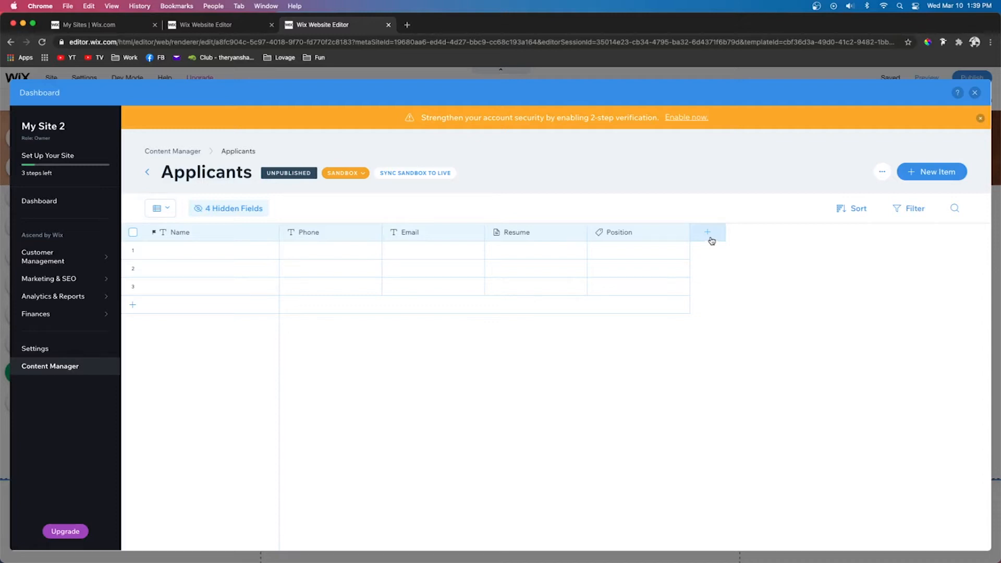
- Add a field named Start Date with the Date and Time type to the Applicants collection
{"action": "left_click", "coordinate": [711, 239]}
{"action": "type", "text": "Start Date"}
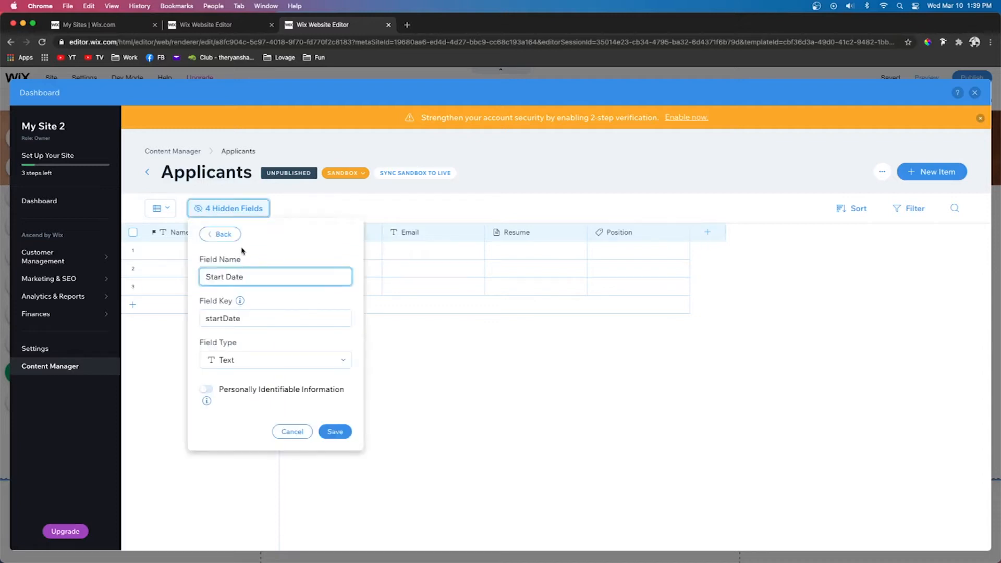
{"action": "left_click", "coordinate": [253, 362]}
{"action": "left_click", "coordinate": [266, 448]}
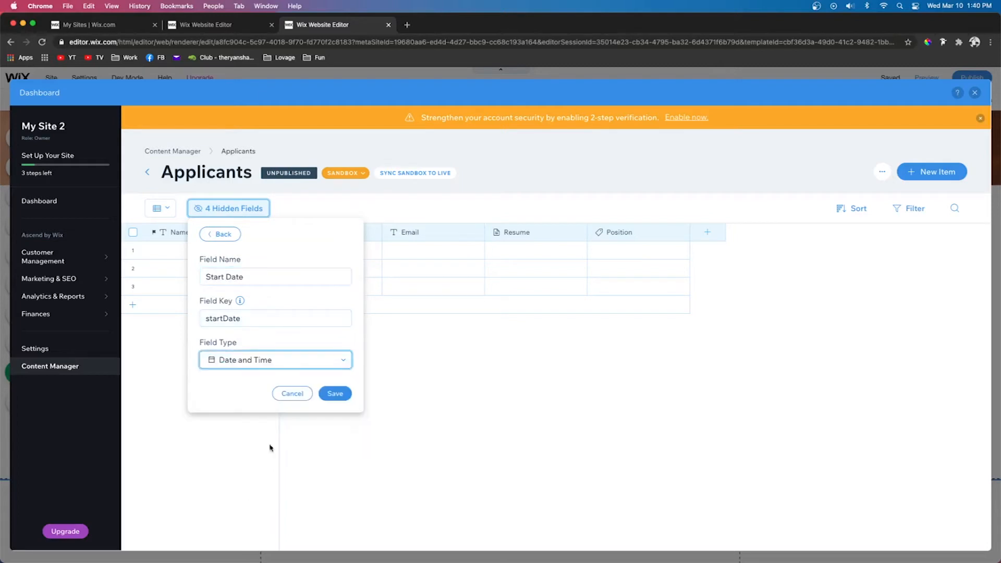
{"action": "left_click", "coordinate": [334, 394]}
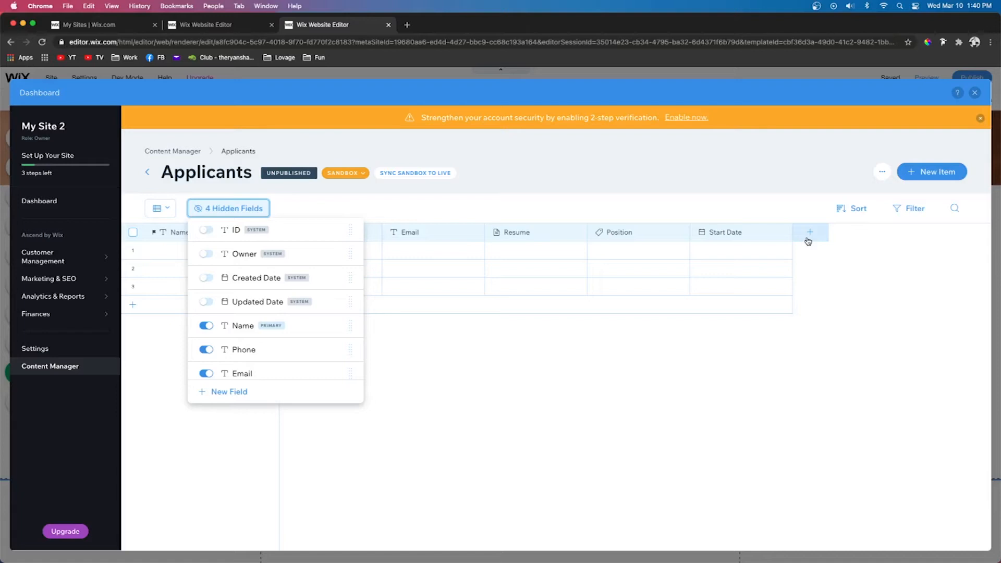
- Add a field named US Authorized with the Boolean type to the Applicants collection
{"action": "left_click", "coordinate": [808, 240]}
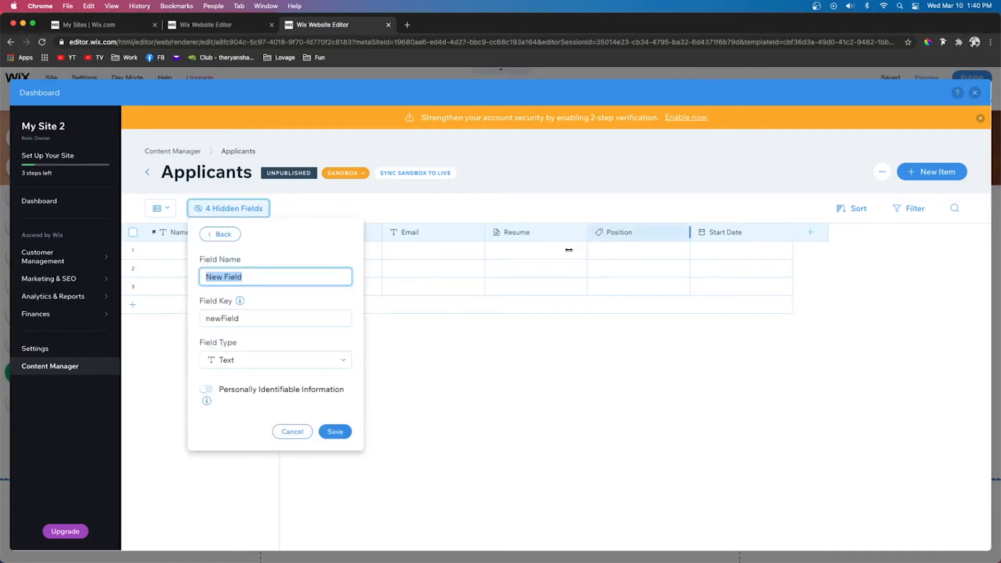
{"action": "type", "text": "US Authorized"}
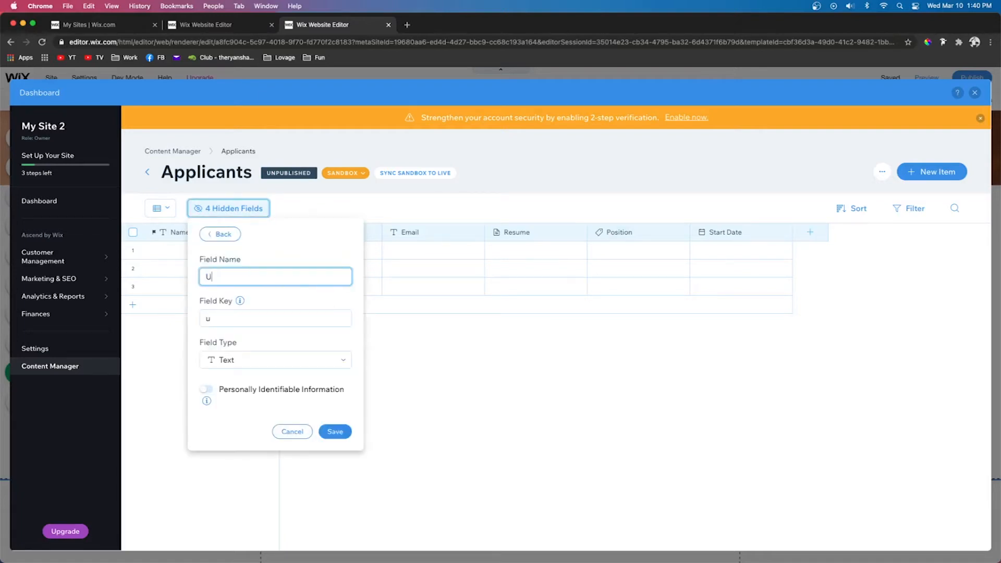
{"action": "left_click", "coordinate": [276, 359]}
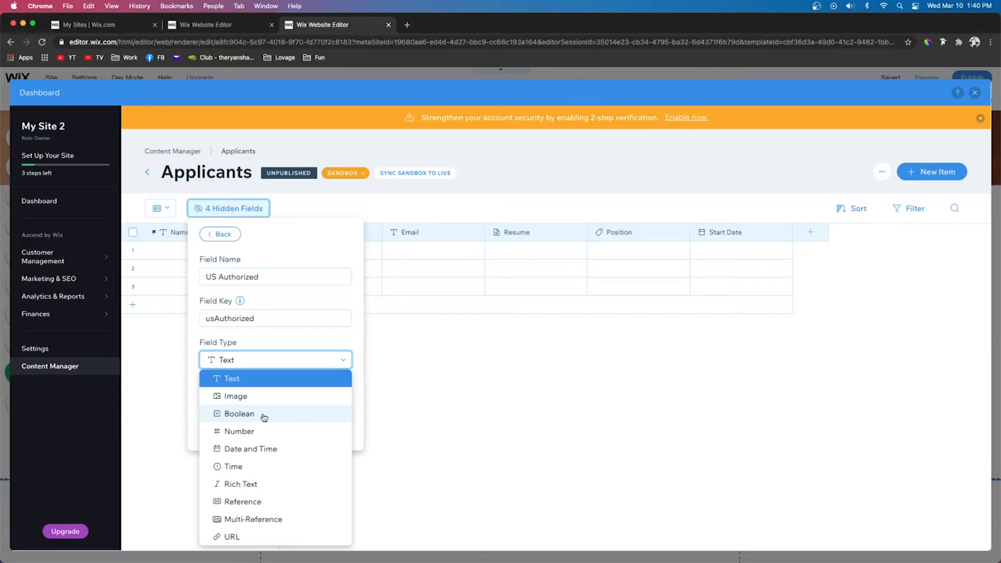
{"action": "left_click", "coordinate": [263, 415]}
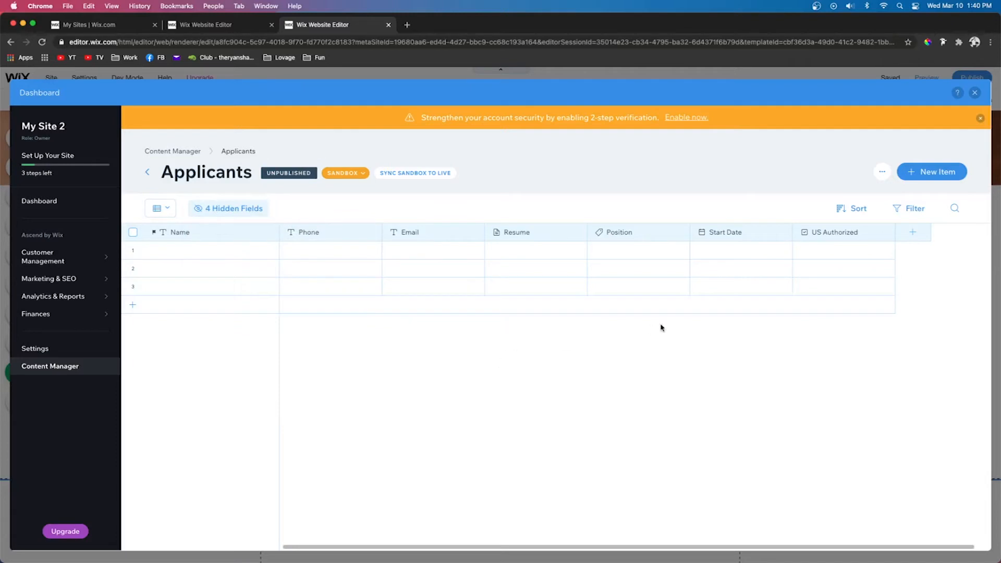
- Change the purpose of the Applicants collection to Form Submission and save its settings
{"action": "left_click", "coordinate": [882, 172]}
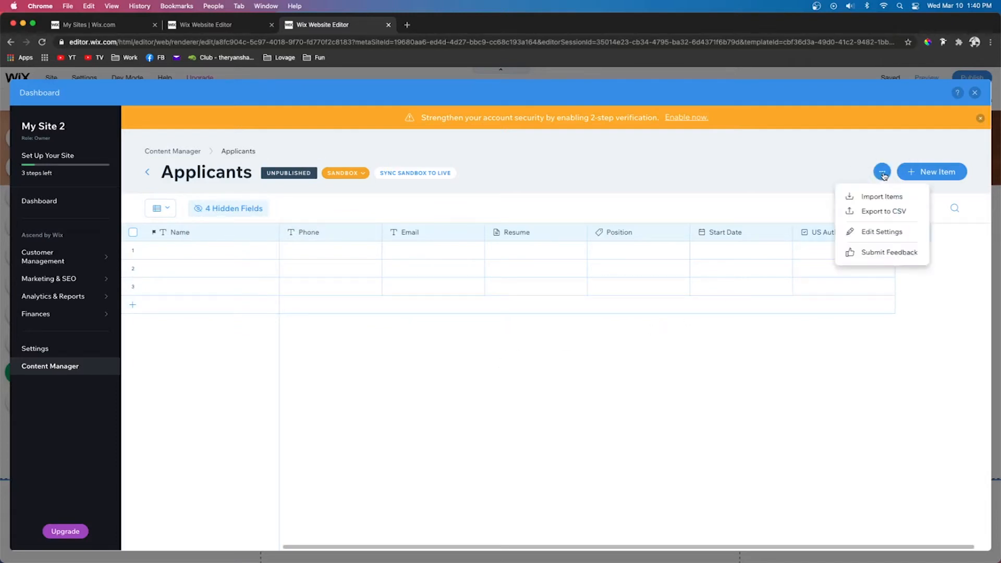
{"action": "left_click", "coordinate": [875, 233]}
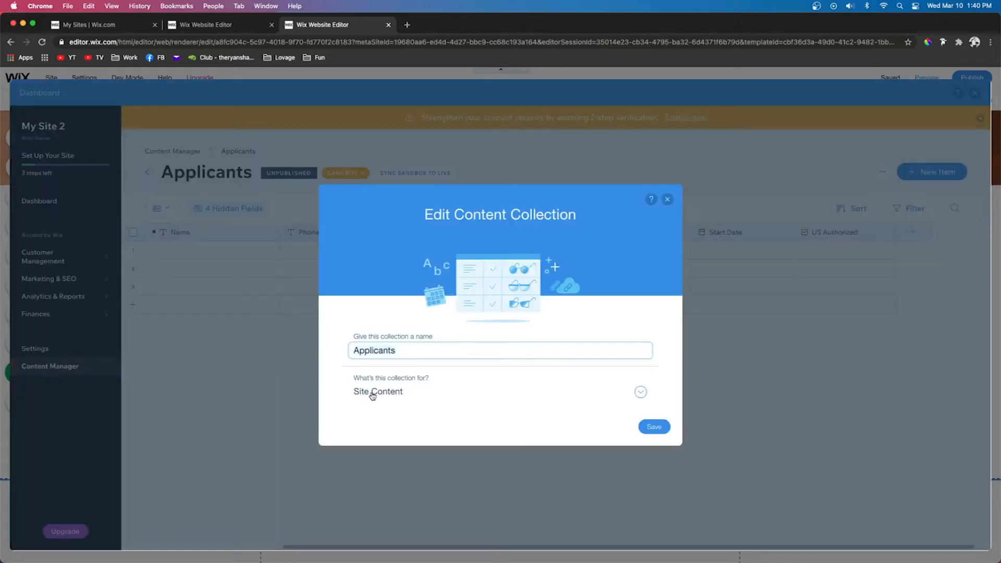
{"action": "left_click", "coordinate": [403, 397]}
{"action": "left_click", "coordinate": [409, 443]}
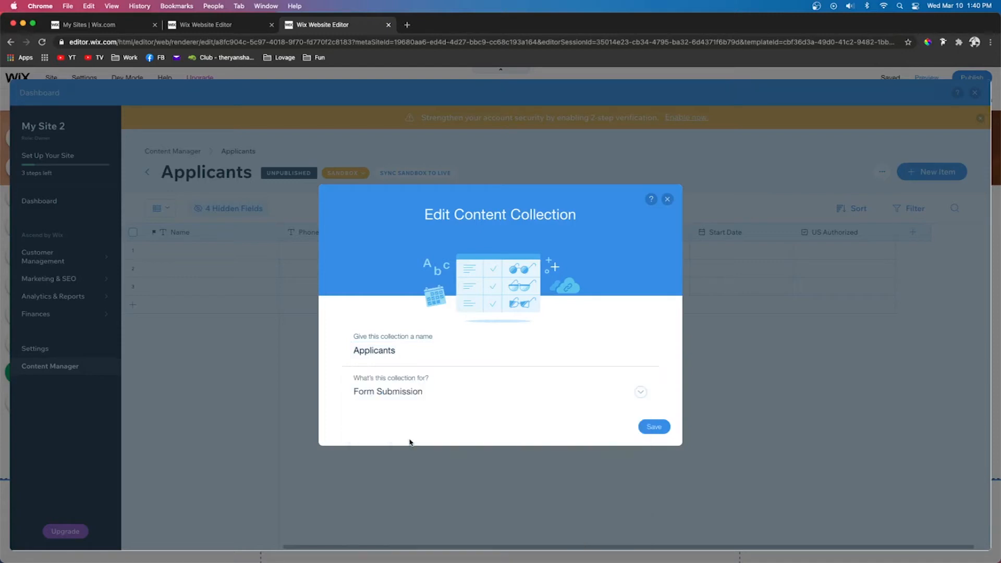
{"action": "left_click", "coordinate": [655, 427]}
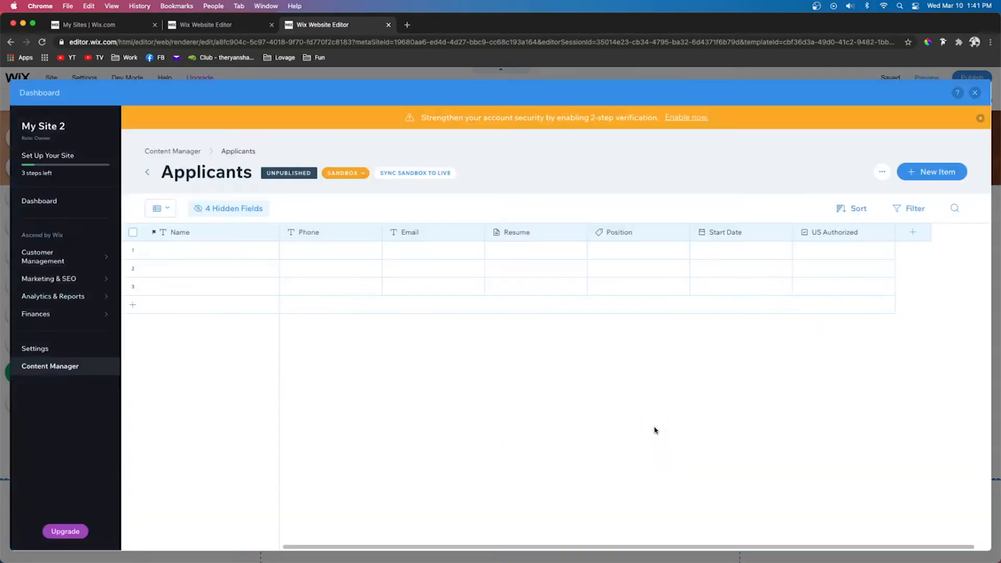
- Return to the Jobs page and place a full-width text input above two half-width copies beneath the "Tell us a little about yourself!" heading
{"action": "left_click", "coordinate": [974, 93]}
{"action": "left_click", "coordinate": [17, 196]}
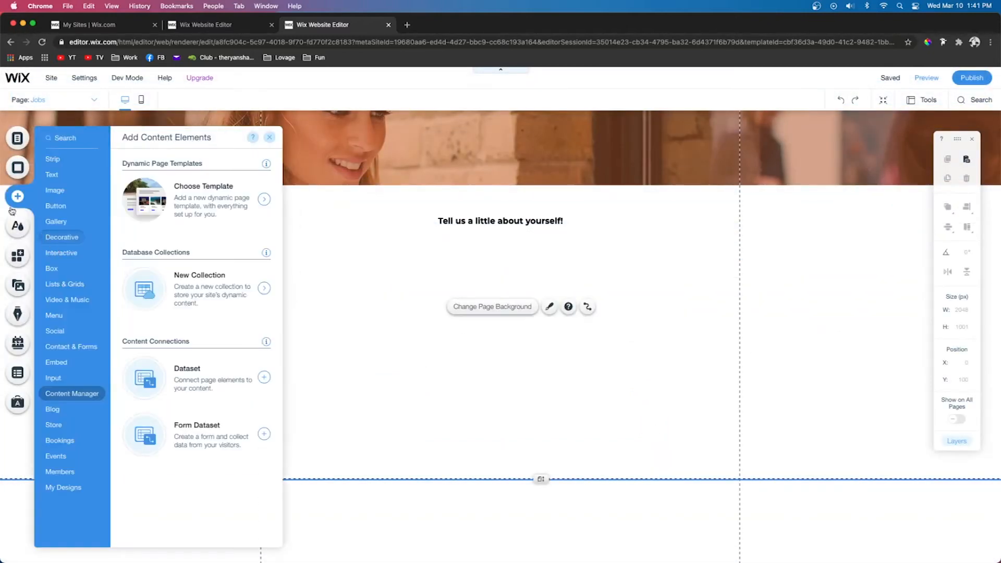
{"action": "left_click", "coordinate": [52, 378]}
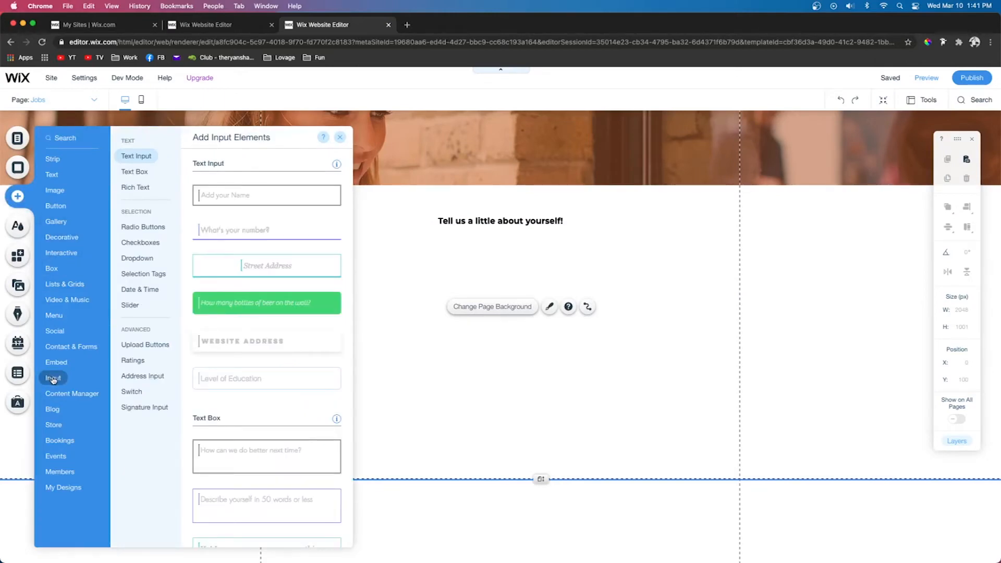
{"action": "left_click_drag", "start_coordinate": [222, 198], "coordinate": [554, 322]}
{"action": "key", "text": "super+d"}
{"action": "key", "text": "super+d"}
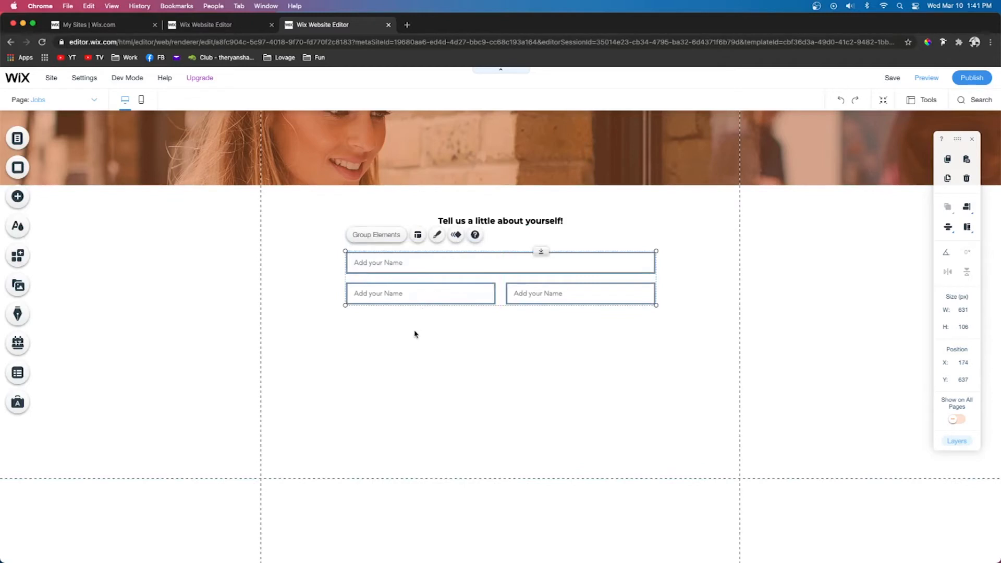
{"action": "left_click", "coordinate": [415, 334]}
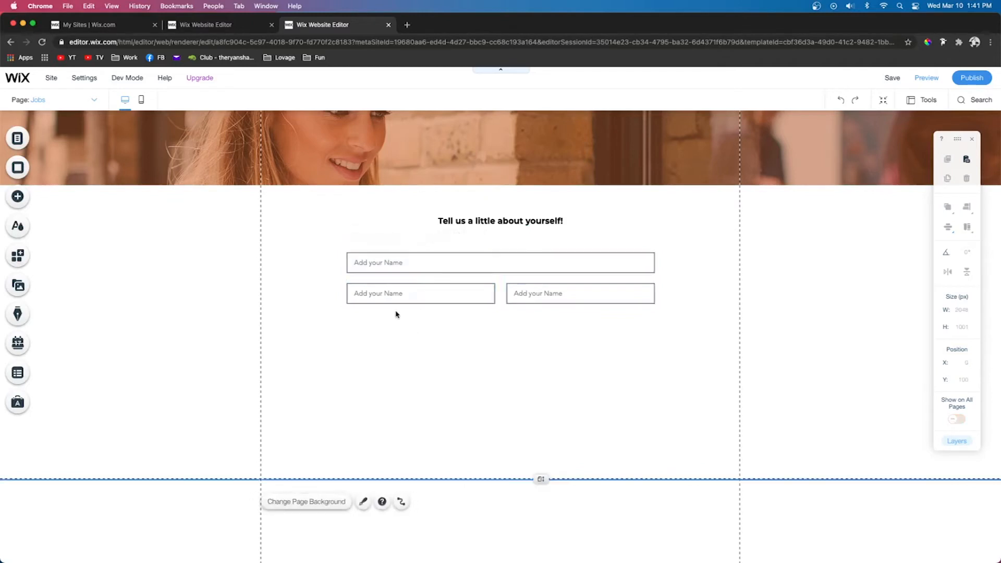
- Set the placeholder text of the full-width input to "Full Name"
{"action": "left_click", "coordinate": [381, 265]}
{"action": "left_click", "coordinate": [365, 229]}
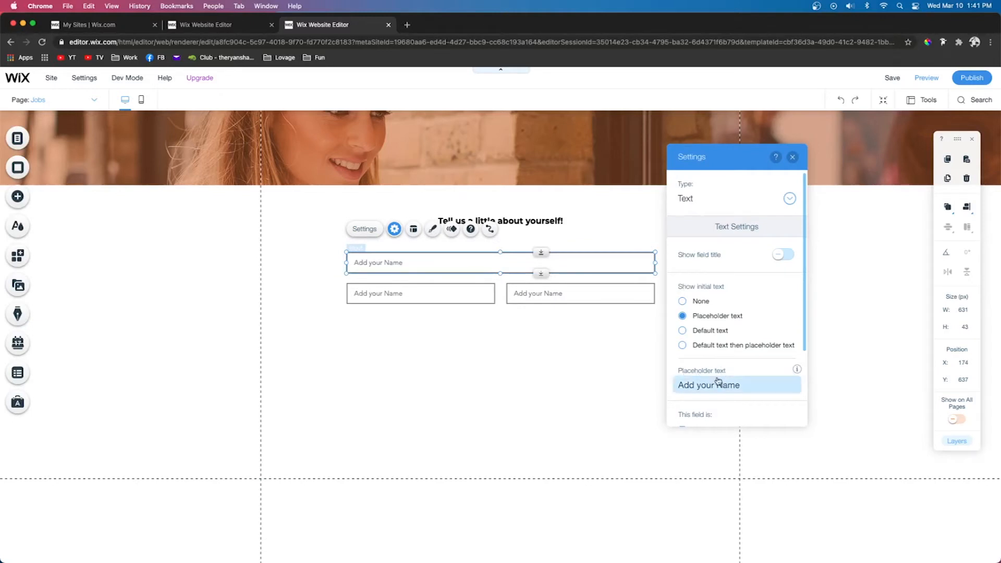
{"action": "left_click", "coordinate": [747, 389]}
{"action": "type", "text": "Full Name"}
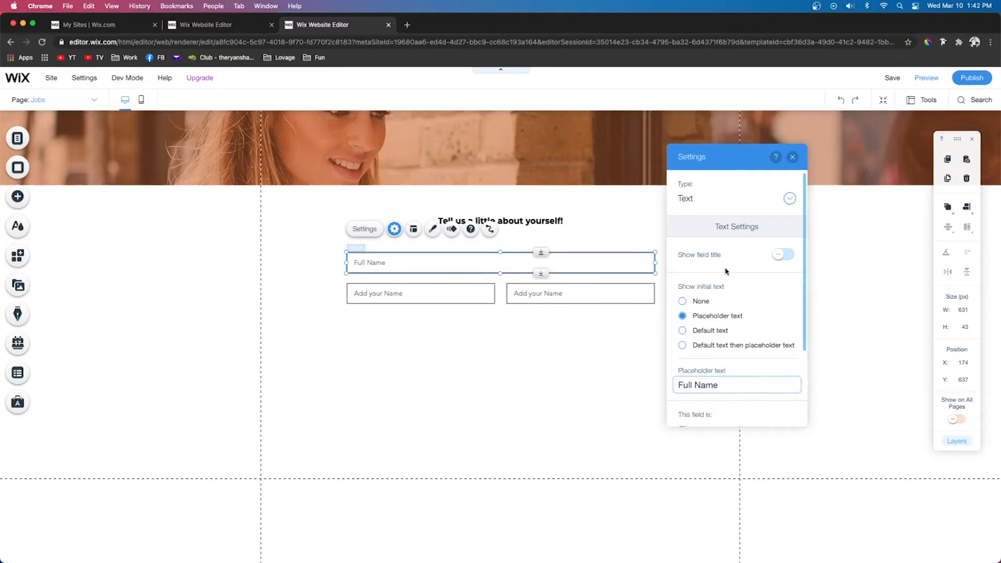
{"action": "scroll", "coordinate": [722, 271], "scroll_direction": "down", "scroll_amount": 3}
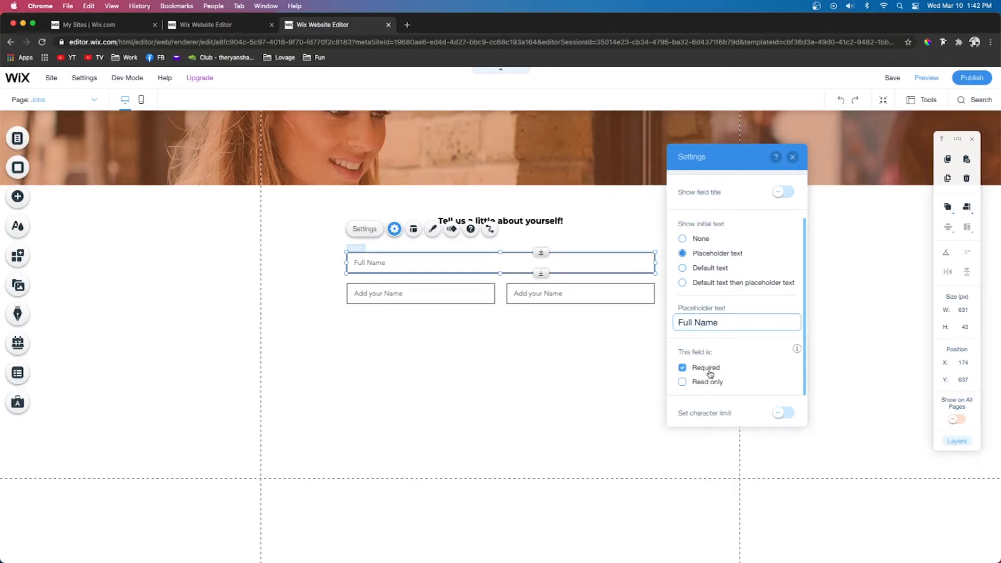
{"action": "scroll", "coordinate": [750, 385], "scroll_direction": "down", "scroll_amount": 1}
{"action": "left_click", "coordinate": [793, 157]}
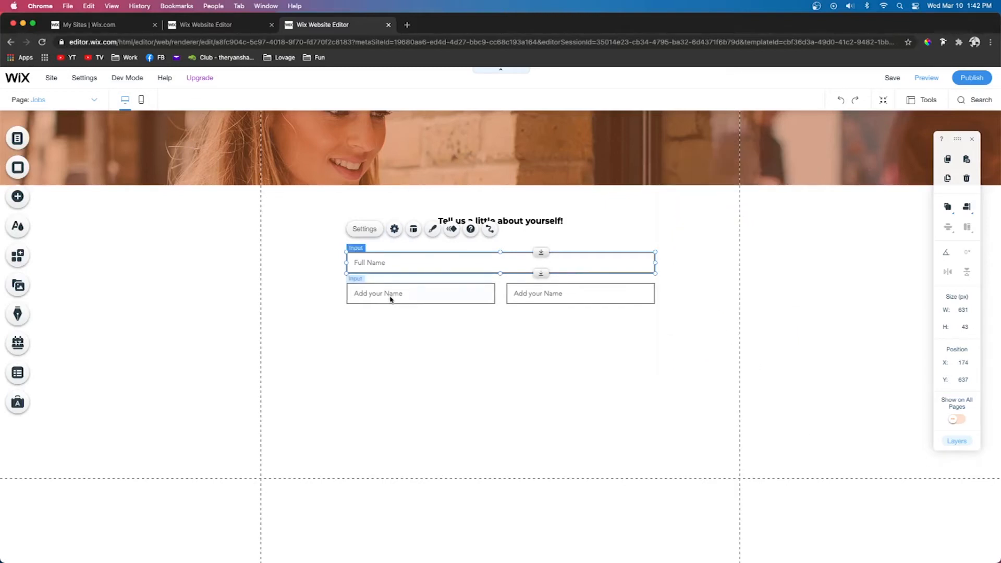
- Set the first half-width input to the Phone Number type with the placeholder text "Phone Number"
{"action": "left_click", "coordinate": [390, 298]}
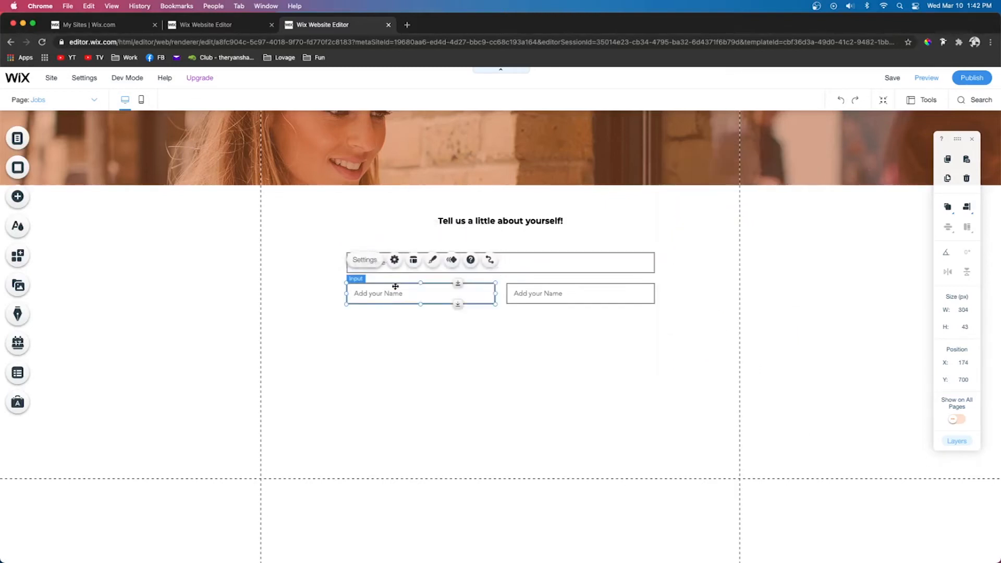
{"action": "left_click", "coordinate": [395, 261]}
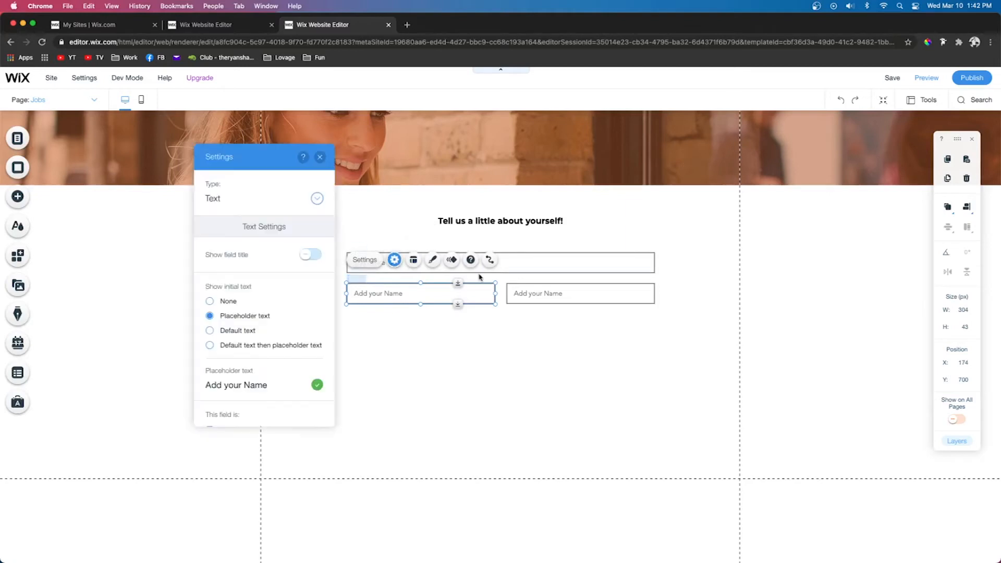
{"action": "left_click", "coordinate": [226, 200]}
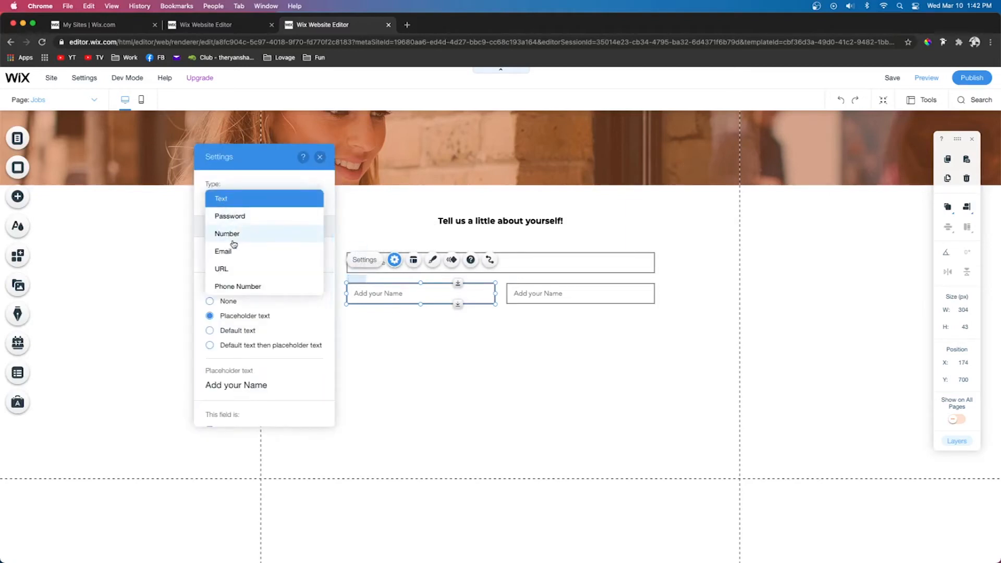
{"action": "left_click", "coordinate": [240, 285]}
{"action": "scroll", "coordinate": [284, 300], "scroll_direction": "down", "scroll_amount": 3}
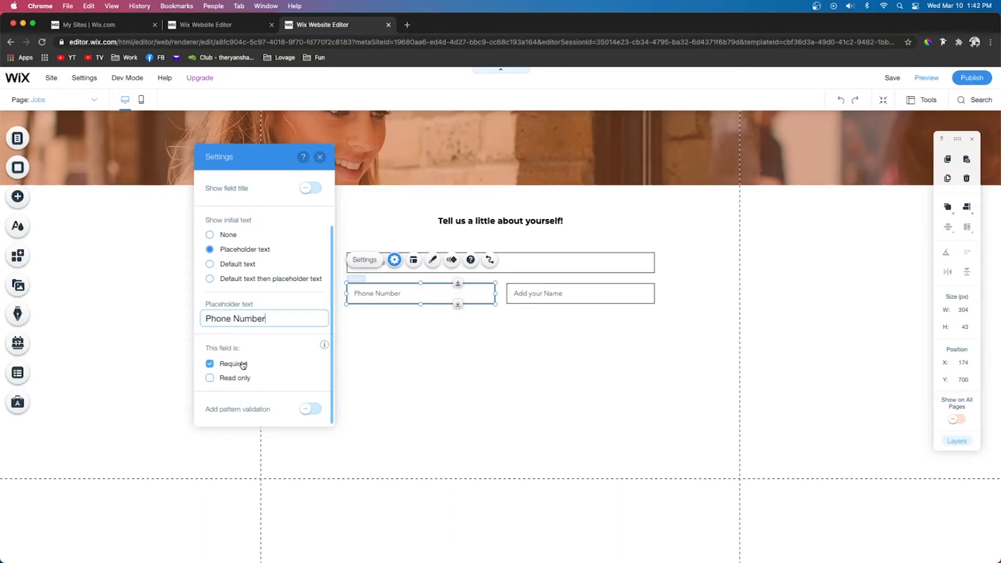
{"action": "left_click", "coordinate": [408, 360]}
{"action": "left_click", "coordinate": [380, 294]}
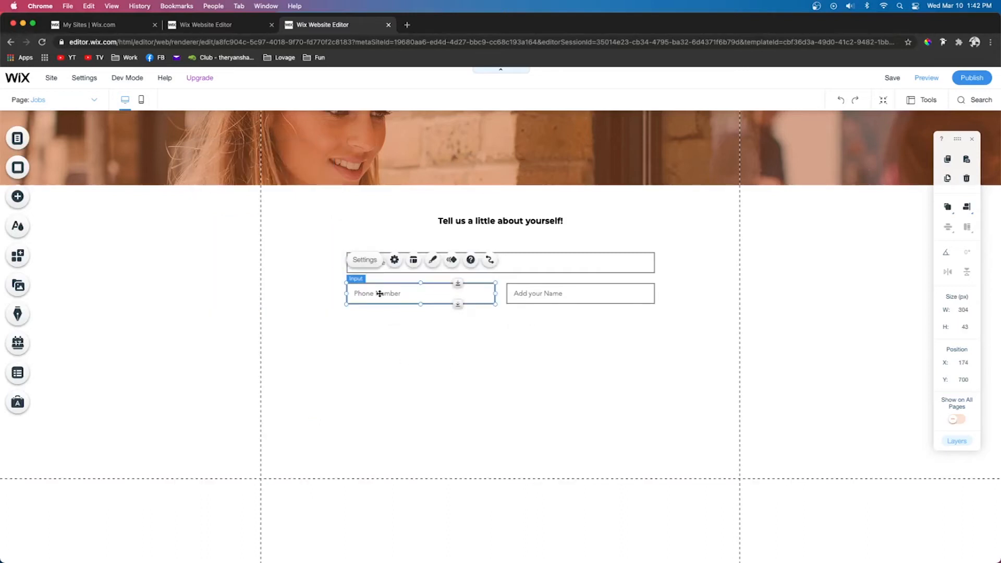
{"action": "left_click", "coordinate": [408, 323]}
{"action": "left_click", "coordinate": [365, 293]}
- Set the second half-width input to the Email type with the placeholder text "Email"
{"action": "left_click", "coordinate": [531, 293]}
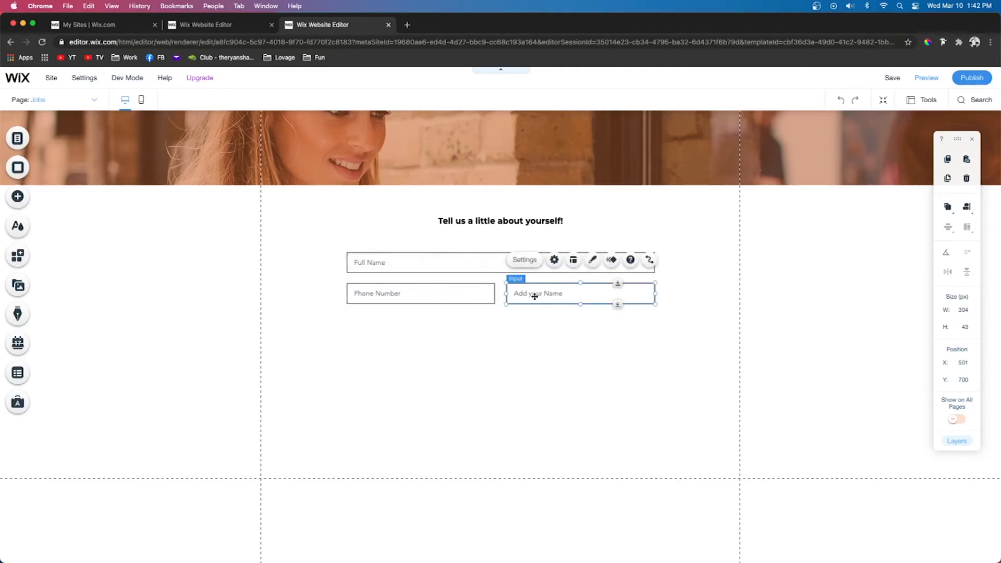
{"action": "left_click", "coordinate": [555, 261]}
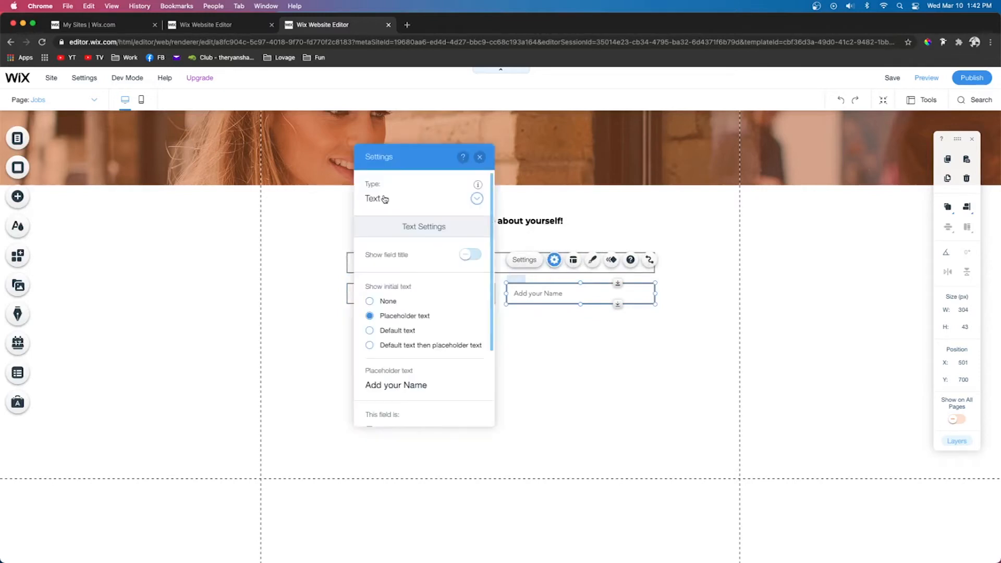
{"action": "left_click", "coordinate": [381, 197]}
{"action": "left_click", "coordinate": [392, 255]}
{"action": "scroll", "coordinate": [411, 313], "scroll_direction": "down", "scroll_amount": 3}
{"action": "triple_click", "coordinate": [418, 318]}
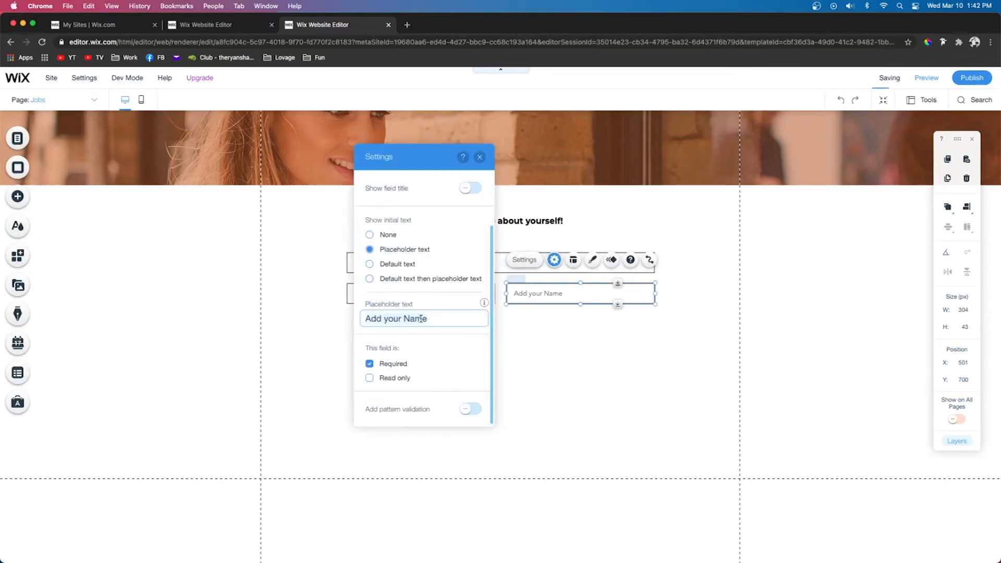
{"action": "type", "text": "Email"}
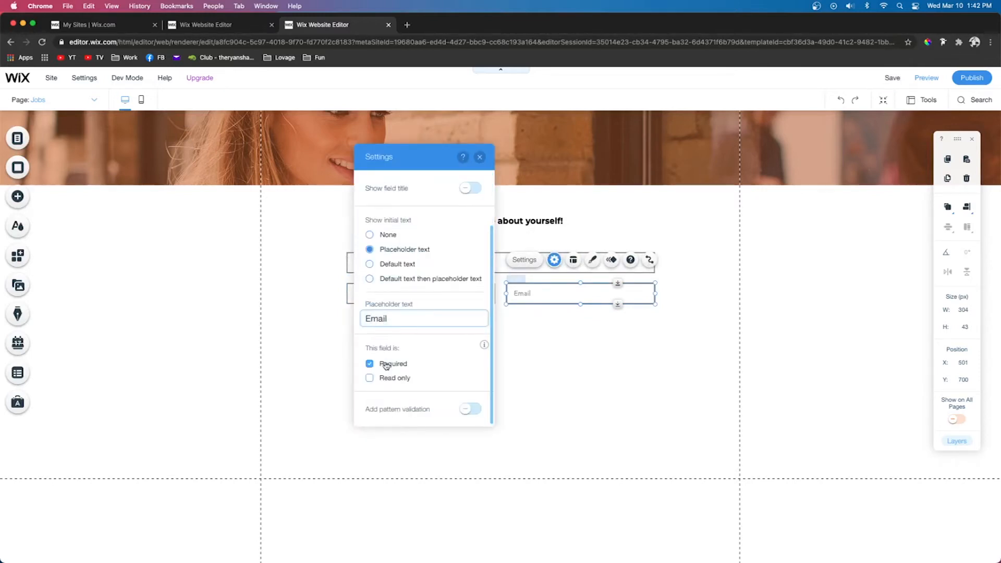
{"action": "left_click", "coordinate": [581, 362]}
- Add the outlined "Select File" upload button beneath the Phone Number input, matching that input's width
{"action": "left_click", "coordinate": [23, 197]}
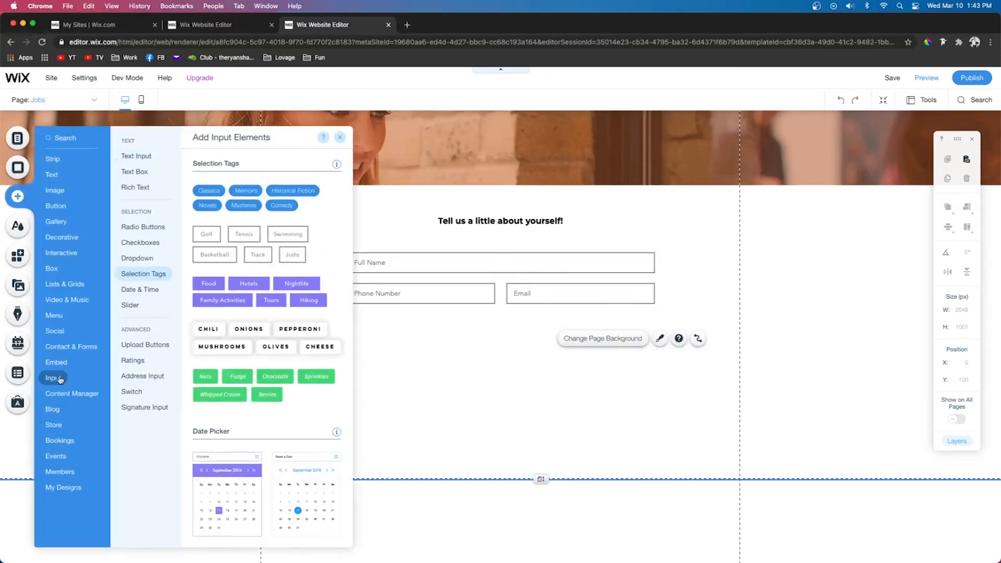
{"action": "left_click", "coordinate": [144, 345]}
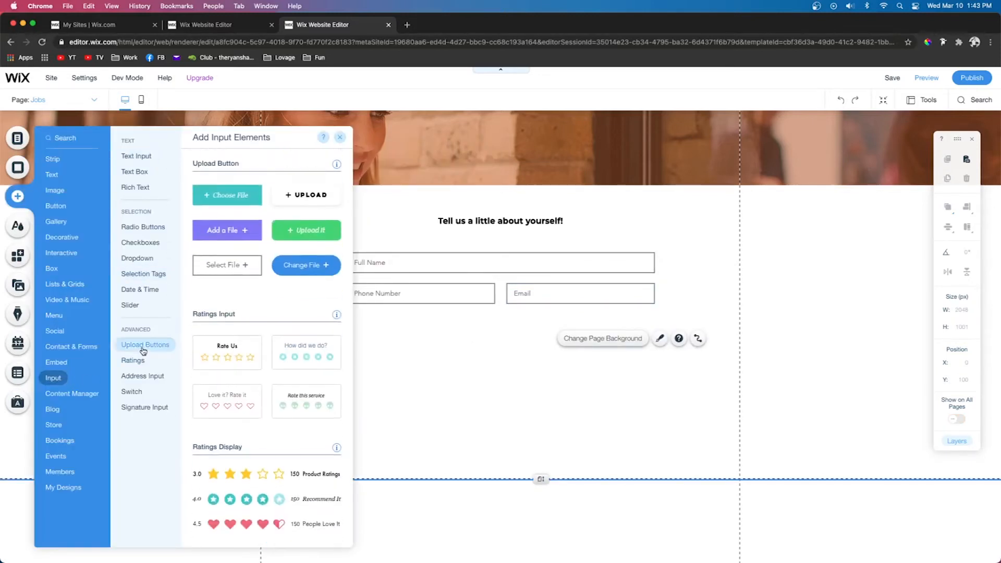
{"action": "left_click_drag", "start_coordinate": [234, 272], "coordinate": [428, 331]}
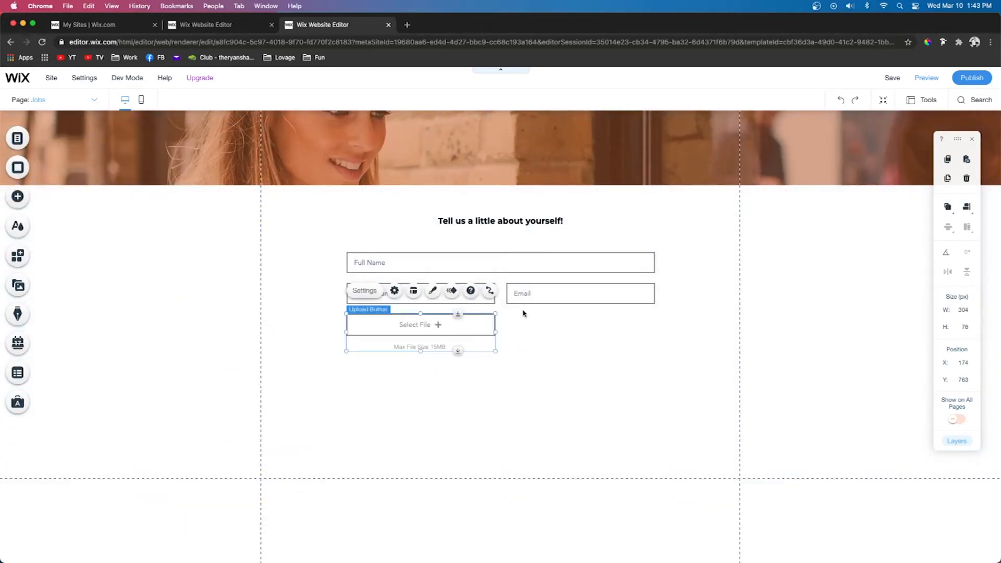
- Set the upload button's supported file type to Document and make the field required
{"action": "left_click", "coordinate": [367, 298]}
{"action": "left_click", "coordinate": [235, 220]}
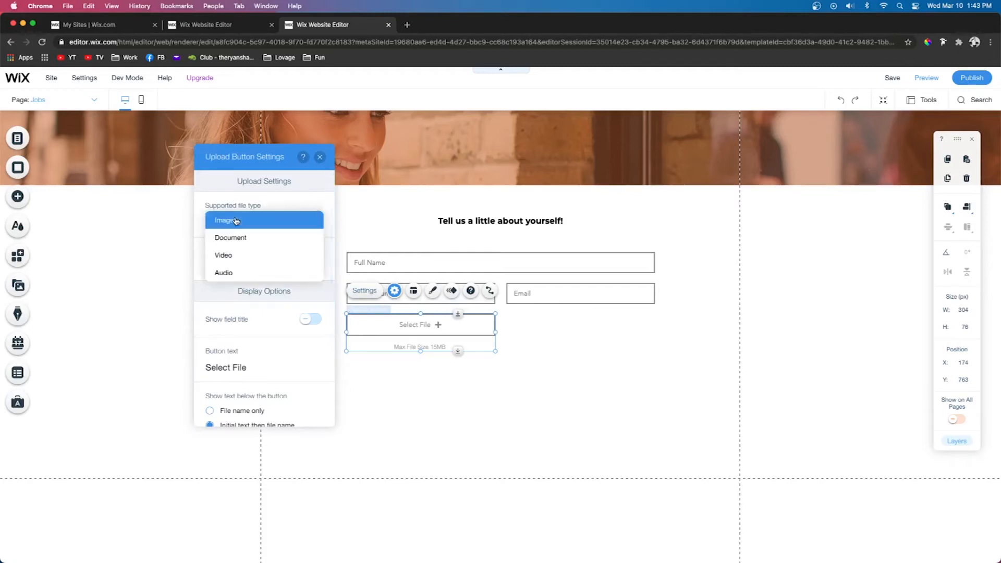
{"action": "left_click", "coordinate": [231, 237]}
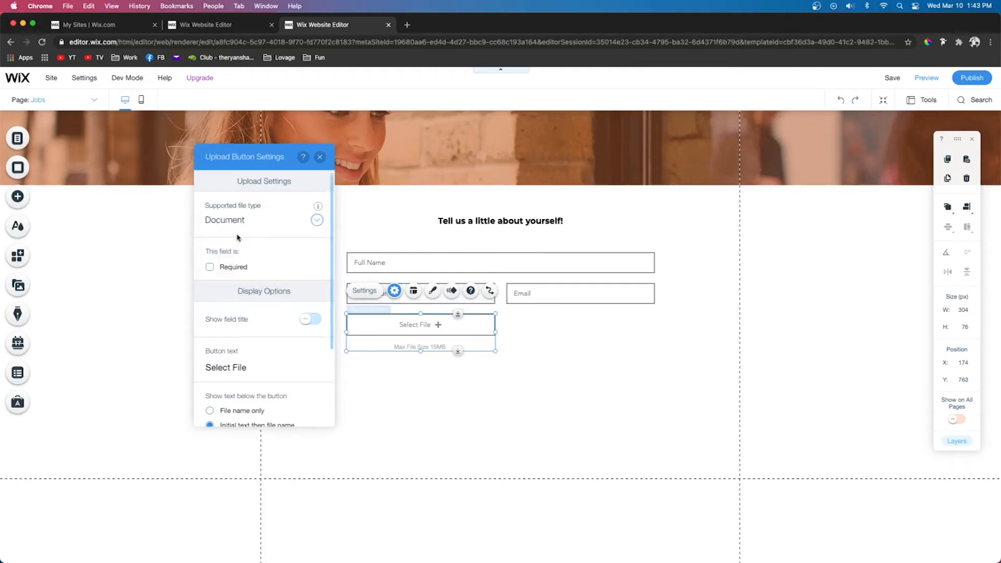
{"action": "left_click", "coordinate": [210, 268]}
- Change the upload button's text to "Resume"
{"action": "scroll", "coordinate": [271, 313], "scroll_direction": "down", "scroll_amount": 2}
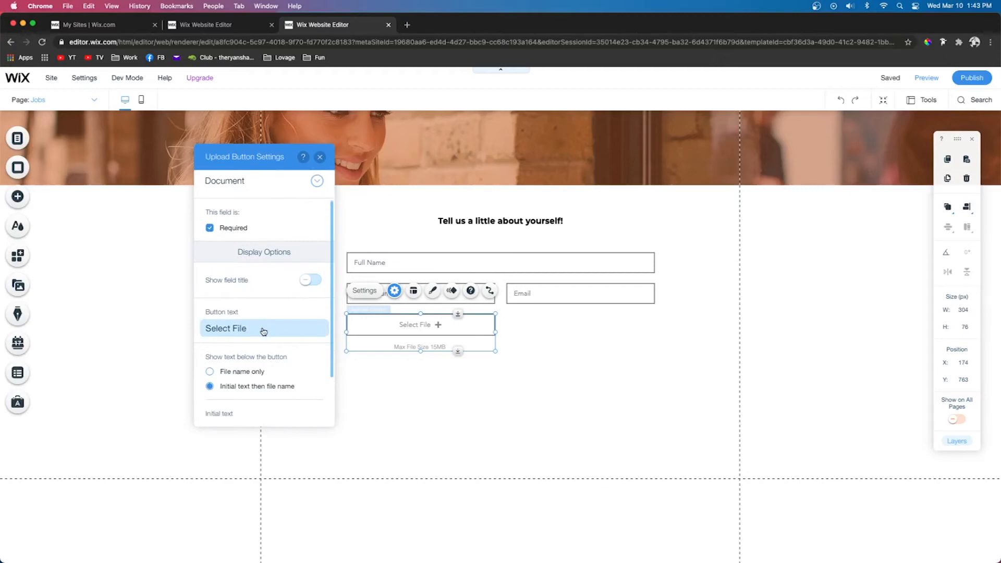
{"action": "left_click", "coordinate": [258, 329]}
{"action": "key", "text": "super+a"}
{"action": "type", "text": "Resume"}
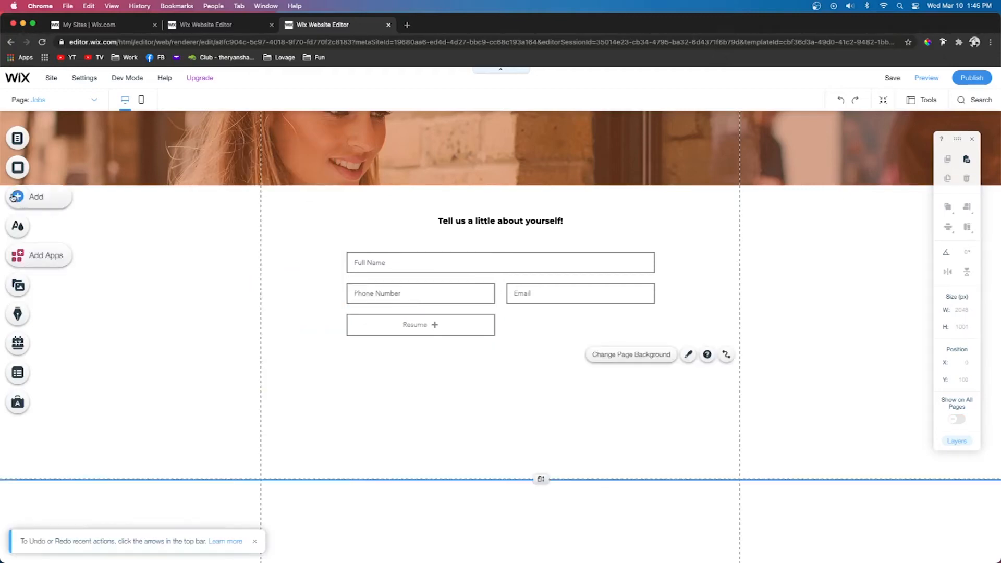
- Add the outlined "What's the best flavor?" dropdown beside the Resume upload button, beneath the Email input
{"action": "left_click", "coordinate": [16, 196]}
{"action": "mouse_move", "coordinate": [54, 380]}
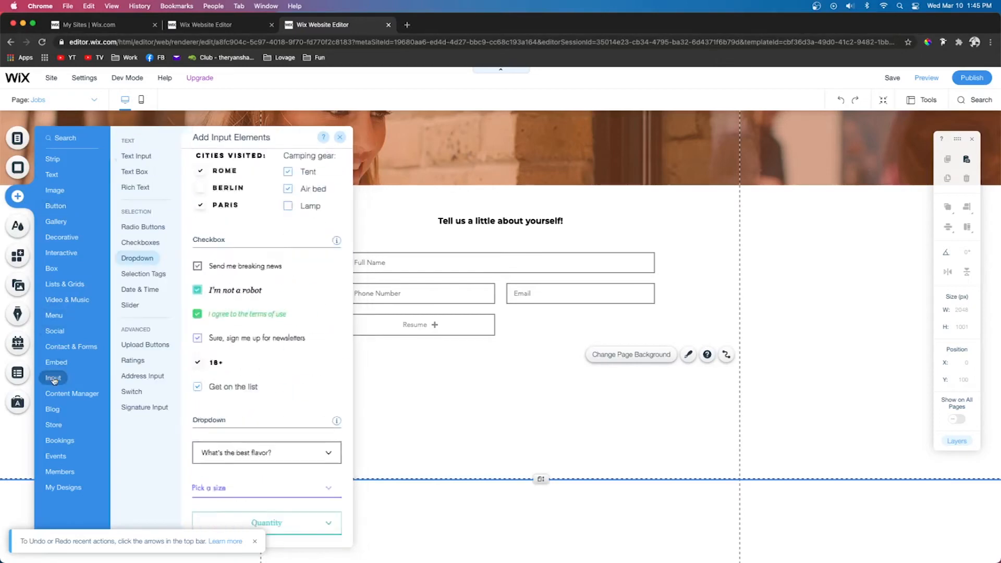
{"action": "left_click_drag", "start_coordinate": [252, 197], "coordinate": [594, 334]}
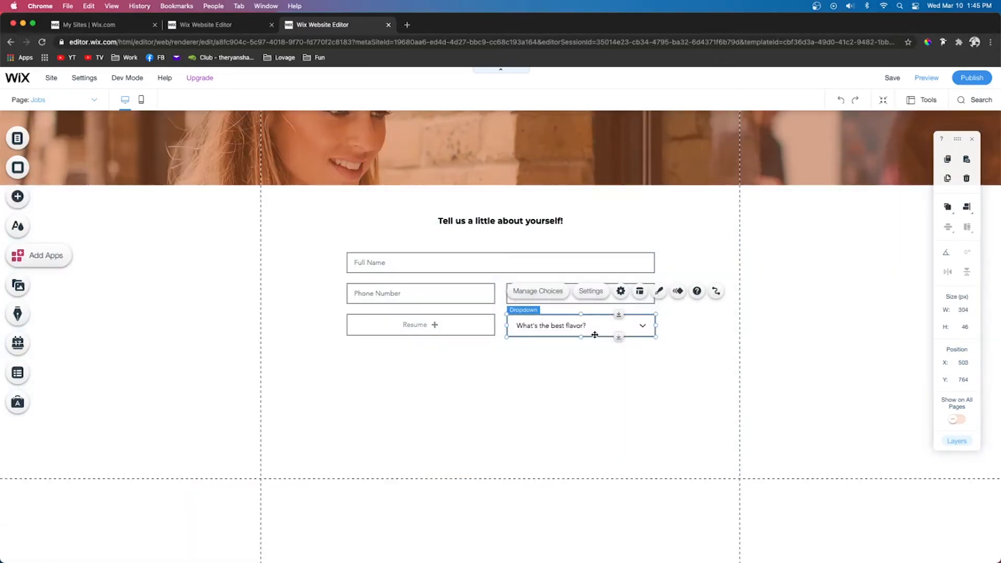
- Set the dropdown's placeholder text to "What Position?"
{"action": "left_click", "coordinate": [590, 291]}
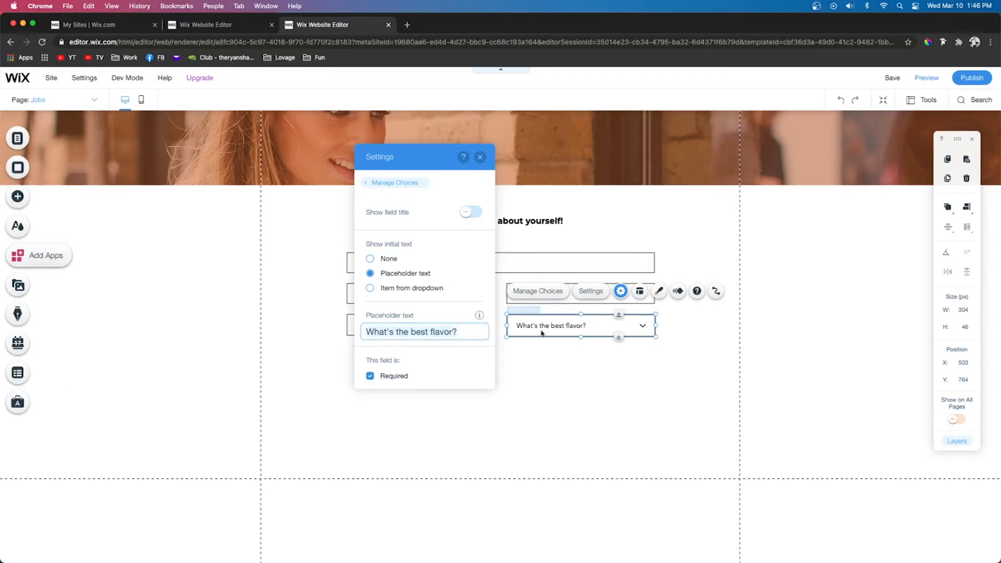
{"action": "type", "text": "What"}
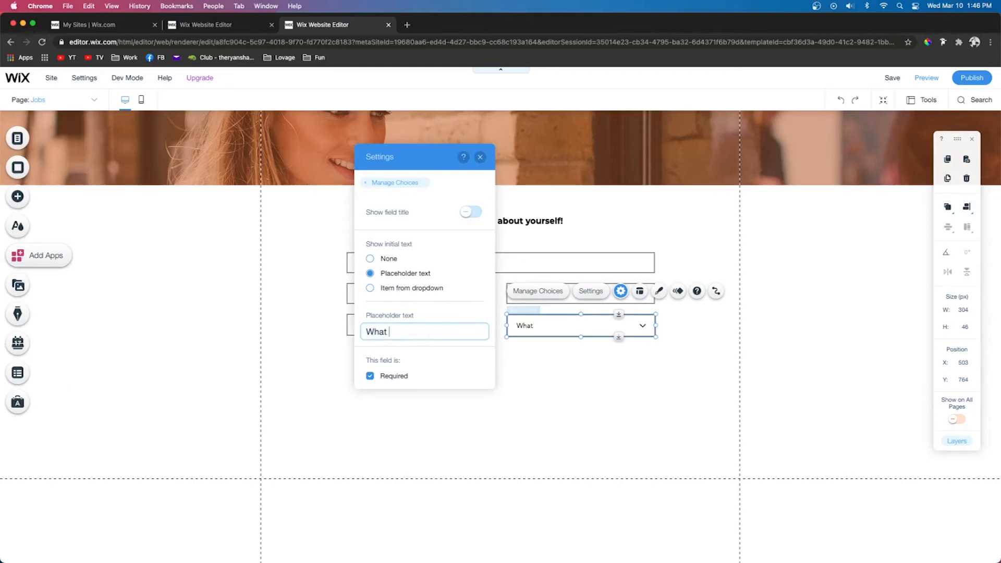
{"action": "type", "text": "P"}
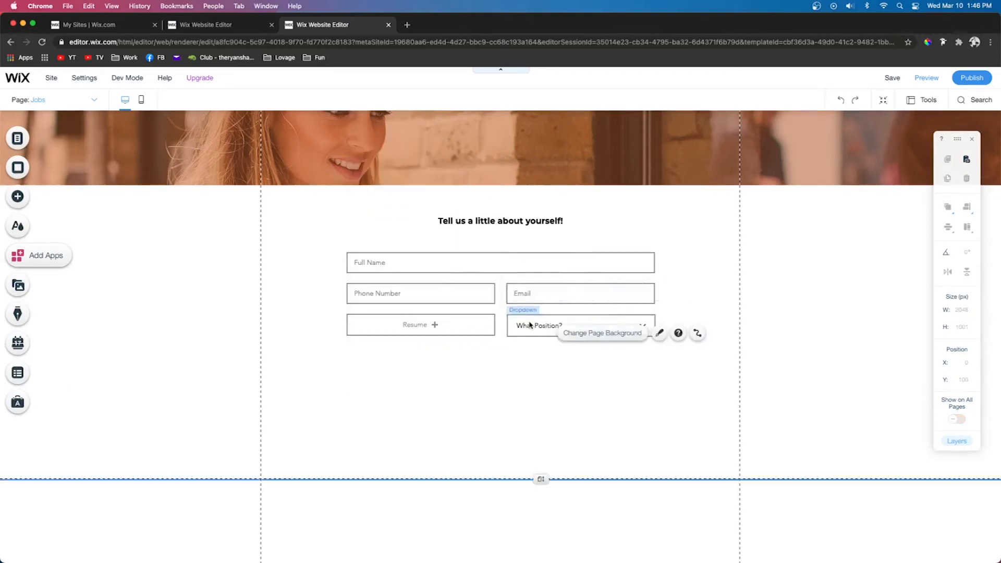
- Rename the dropdown's first three choices to Barista, Kitchen and Manager, and delete the Rocky Road choice
{"action": "left_click", "coordinate": [530, 325]}
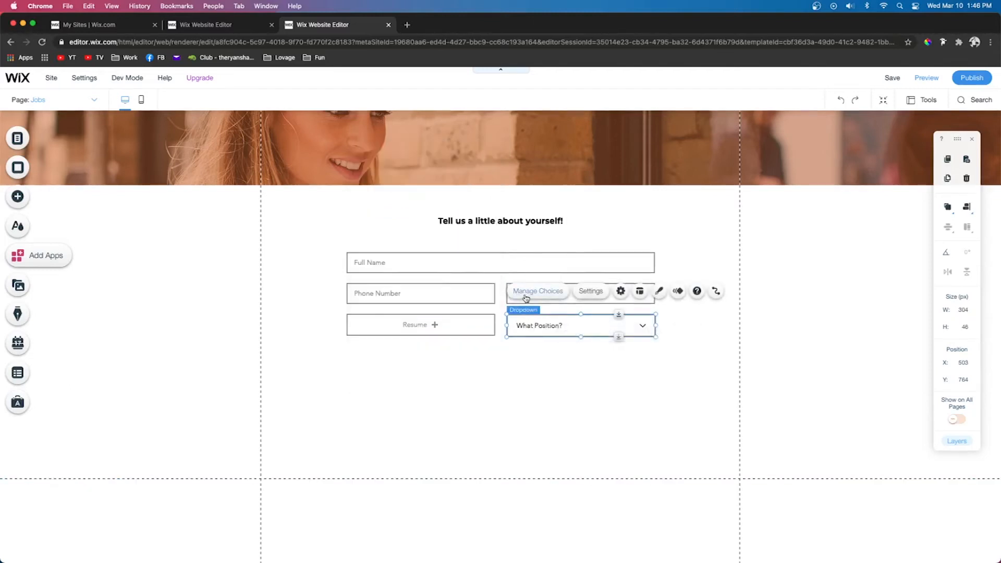
{"action": "left_click", "coordinate": [527, 296]}
{"action": "left_click", "coordinate": [473, 182]}
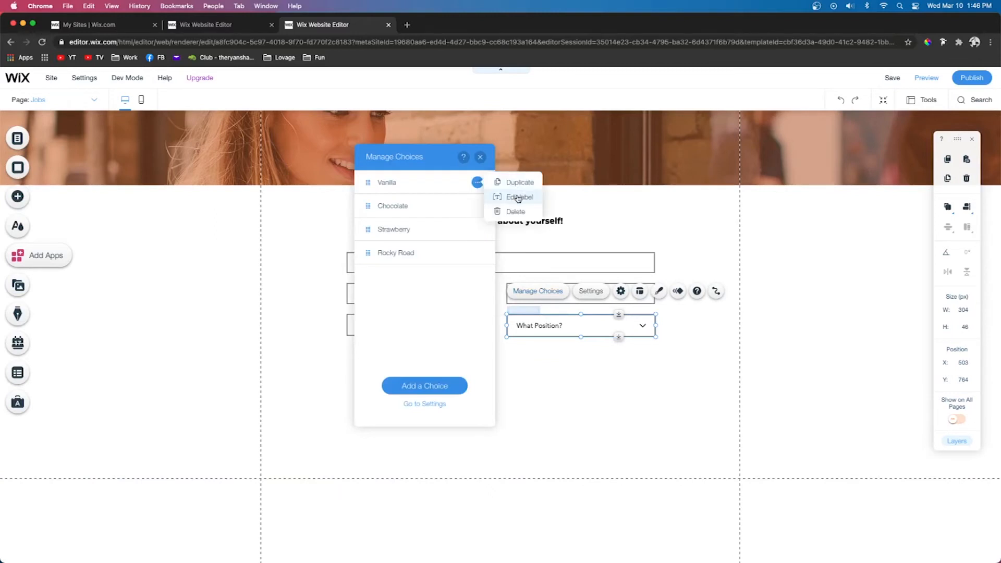
{"action": "left_click", "coordinate": [515, 195]}
{"action": "mouse_move", "coordinate": [479, 210]}
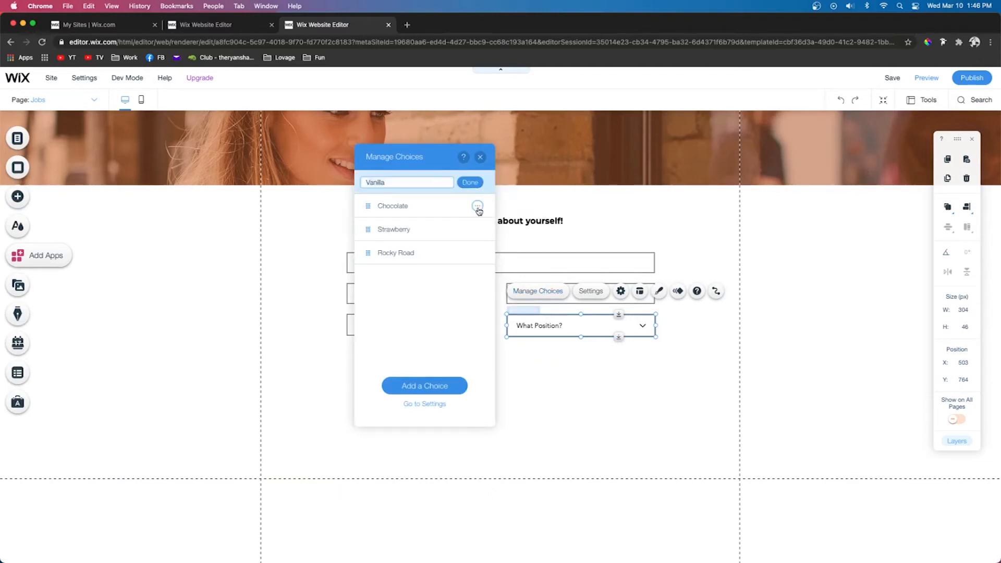
{"action": "type", "text": "Barista"}
{"action": "type", "text": "Kitchen"}
{"action": "type", "text": "Manager"}
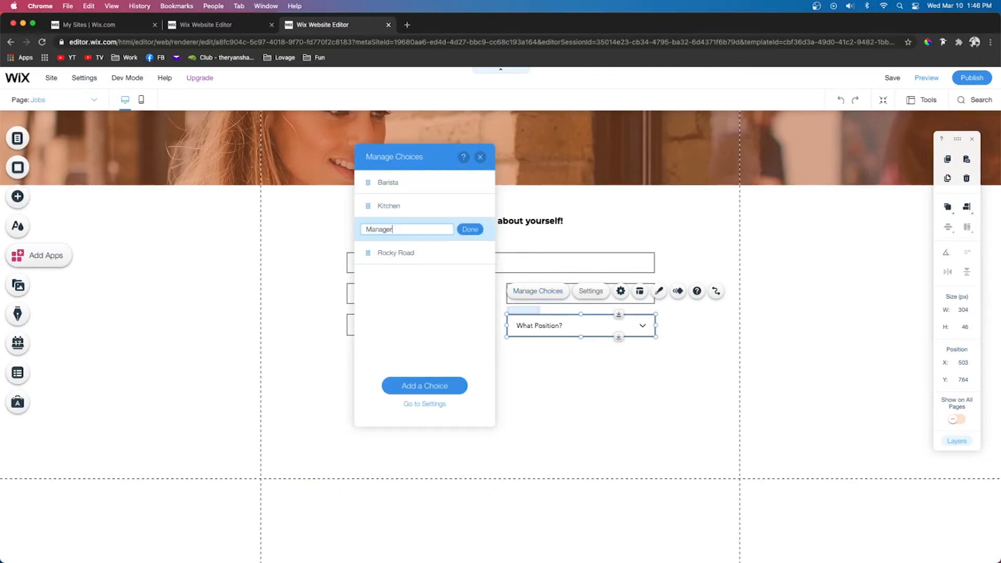
{"action": "left_click", "coordinate": [469, 229]}
{"action": "left_click", "coordinate": [476, 252]}
{"action": "left_click", "coordinate": [501, 282]}
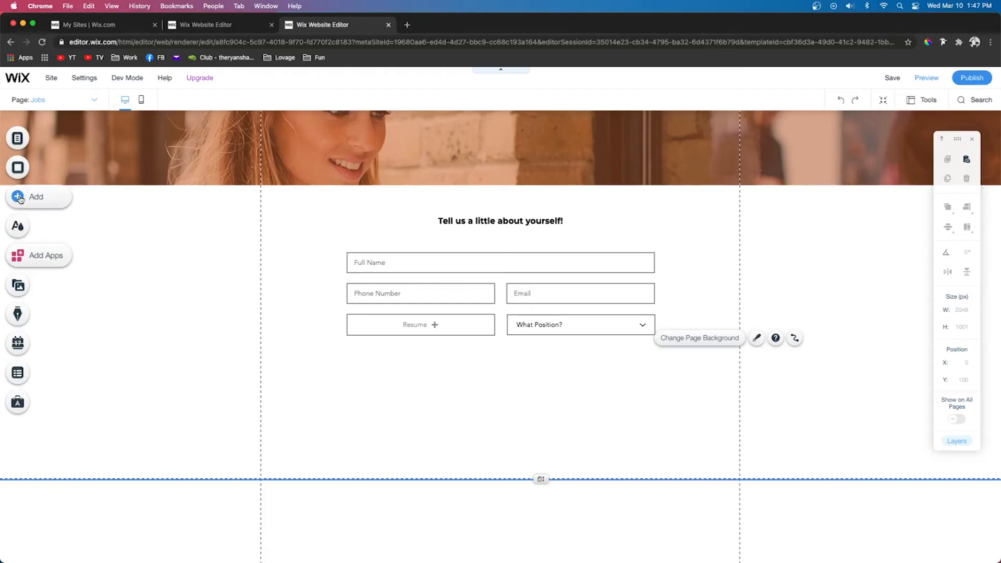
- Add the black-and-white date picker beneath the Resume upload button
{"action": "left_click", "coordinate": [18, 197]}
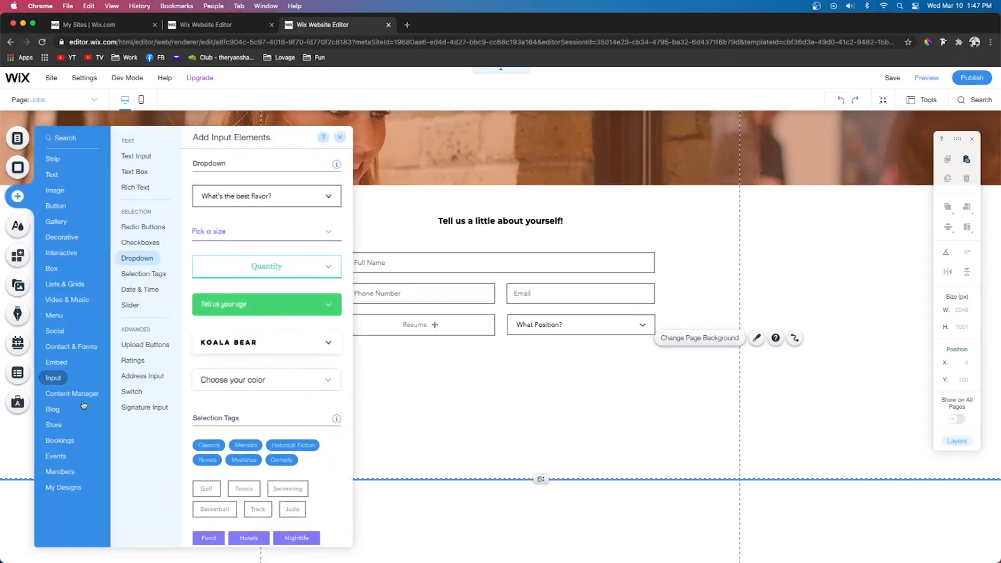
{"action": "left_click", "coordinate": [148, 288]}
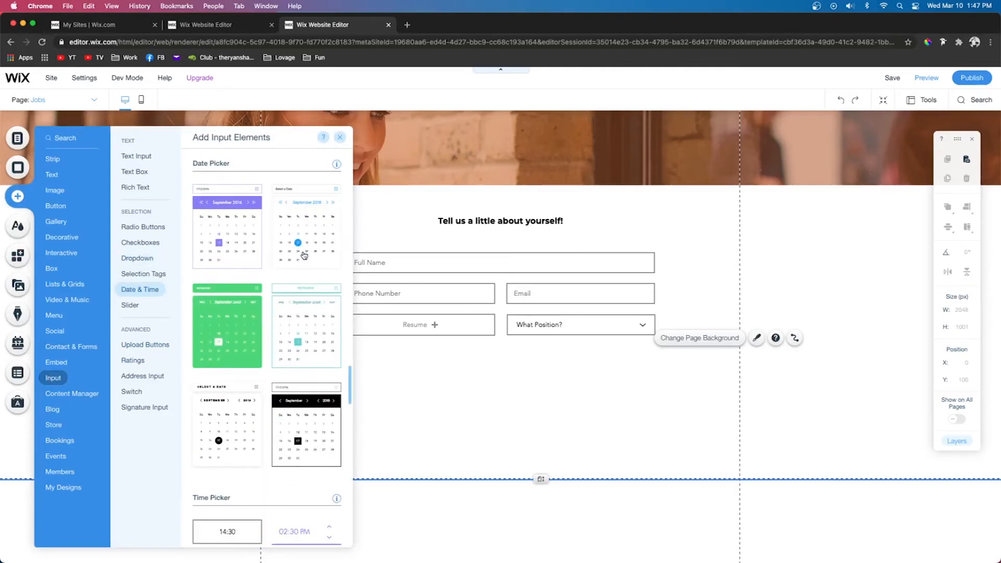
{"action": "left_click_drag", "start_coordinate": [300, 412], "coordinate": [444, 415]}
- Make the date picker show the placeholder text "When can you start?" as its initial text
{"action": "left_click", "coordinate": [395, 328]}
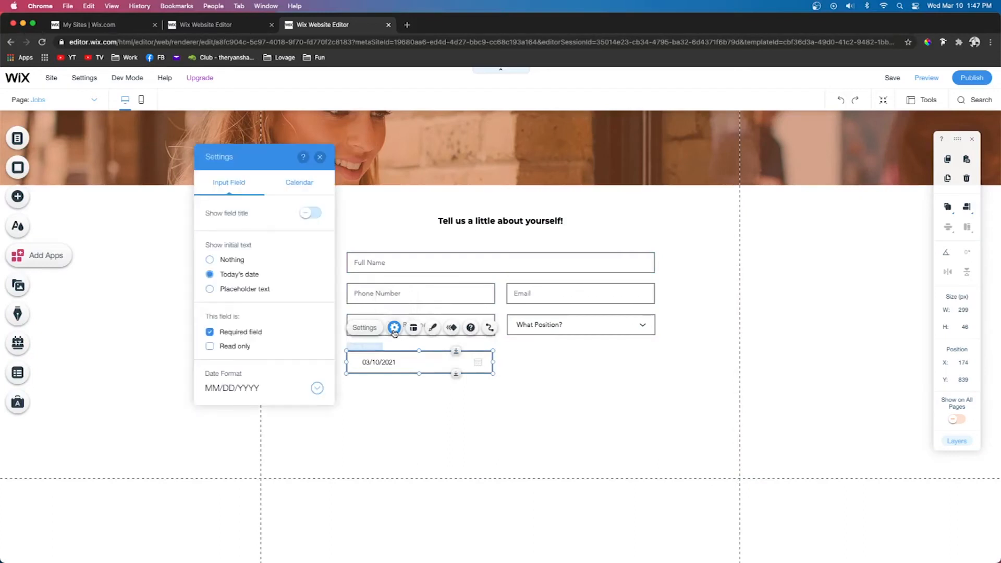
{"action": "left_click", "coordinate": [248, 290]}
{"action": "left_click", "coordinate": [245, 332]}
{"action": "key", "text": "BackSpace"}
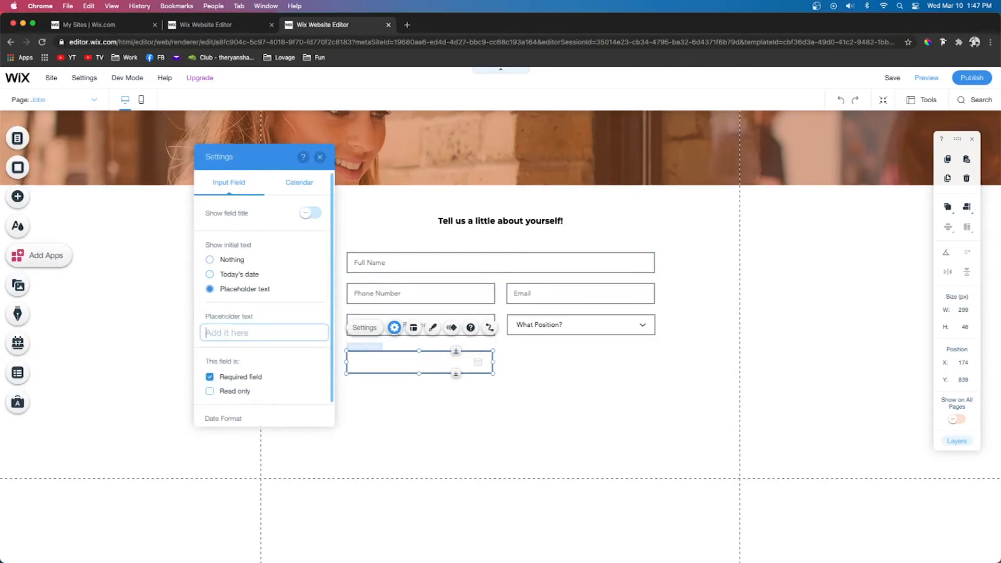
{"action": "type", "text": "When can you start?"}
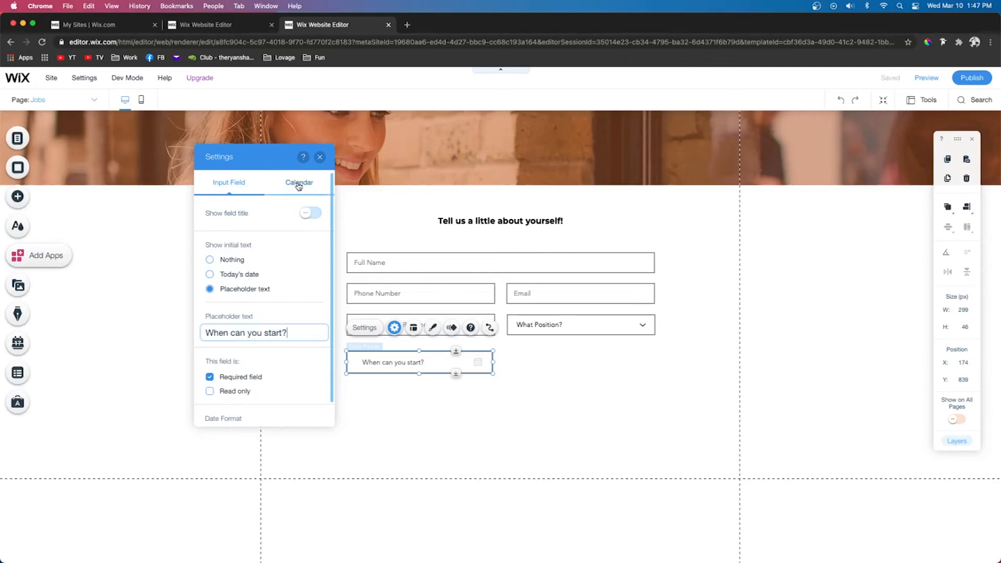
- Set the date picker's calendar week to start on Sunday and close its settings
{"action": "left_click", "coordinate": [299, 184]}
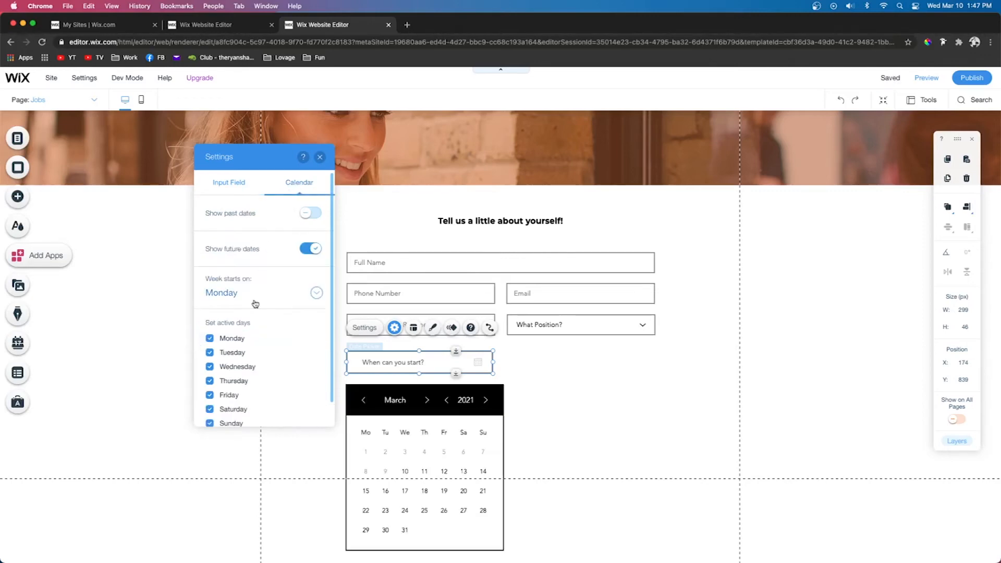
{"action": "left_click", "coordinate": [237, 295]}
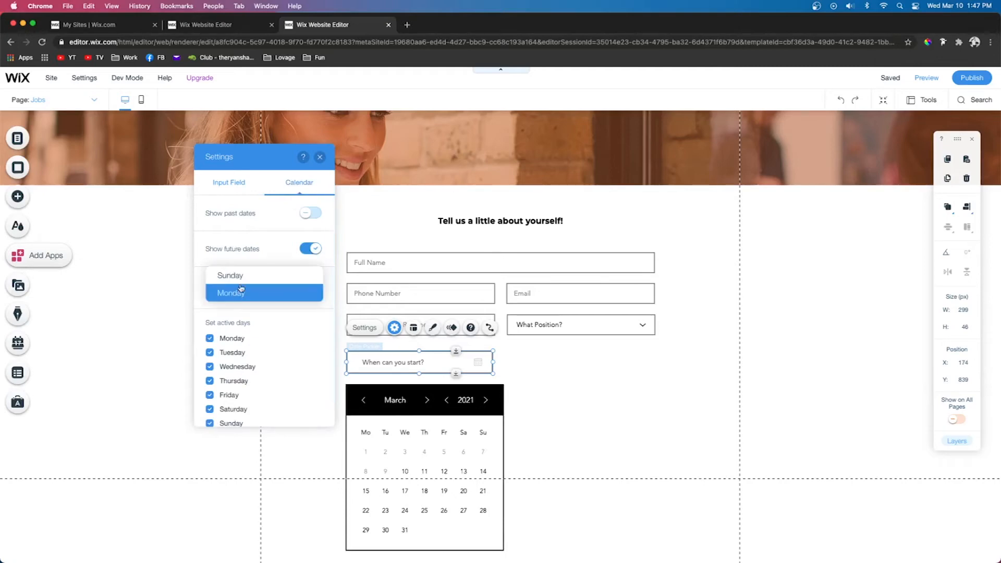
{"action": "left_click", "coordinate": [239, 278]}
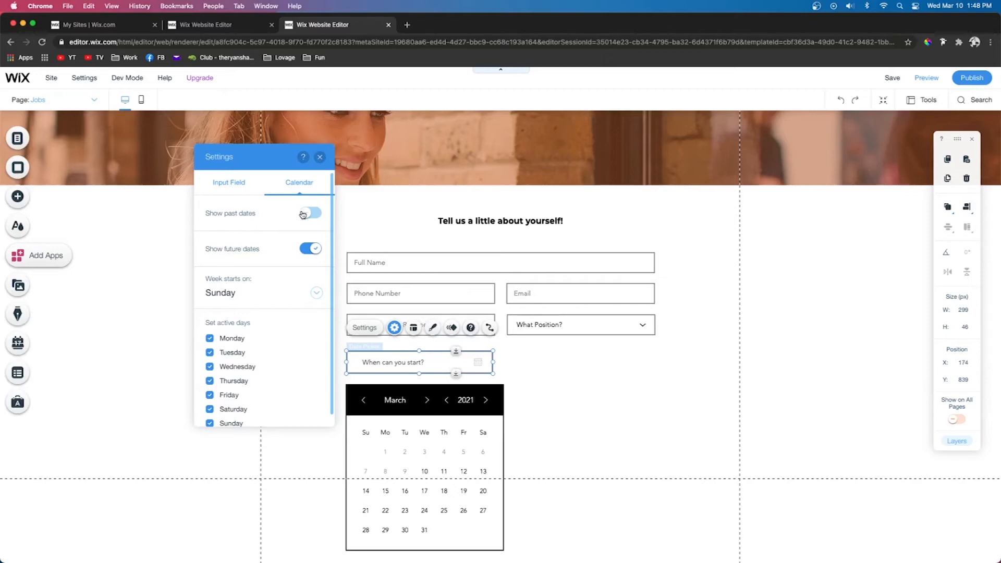
{"action": "left_click", "coordinate": [320, 157]}
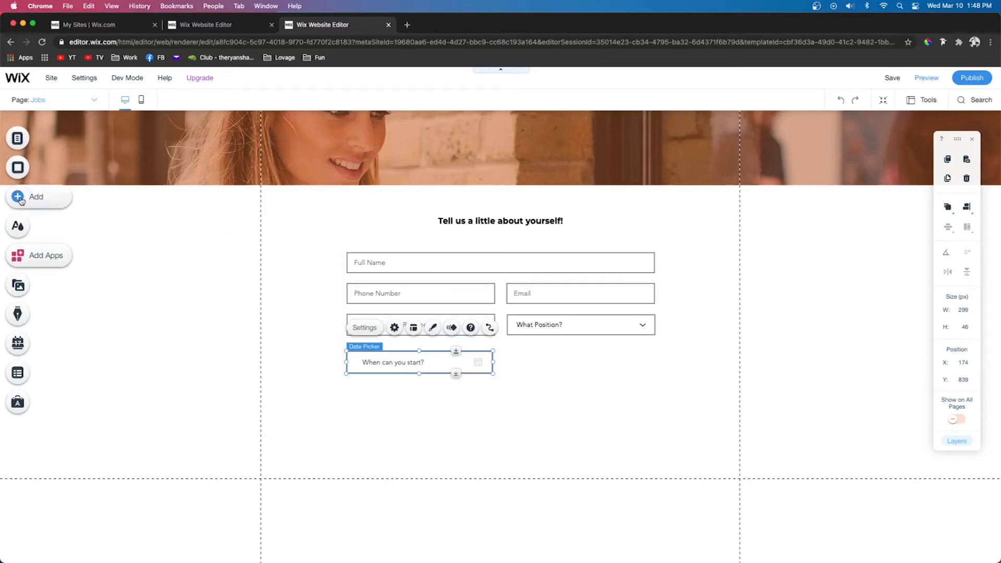
- Place a dark grey switch beside the date picker and add the text "I am authorized to work in the US" next to it
{"action": "left_click", "coordinate": [20, 198]}
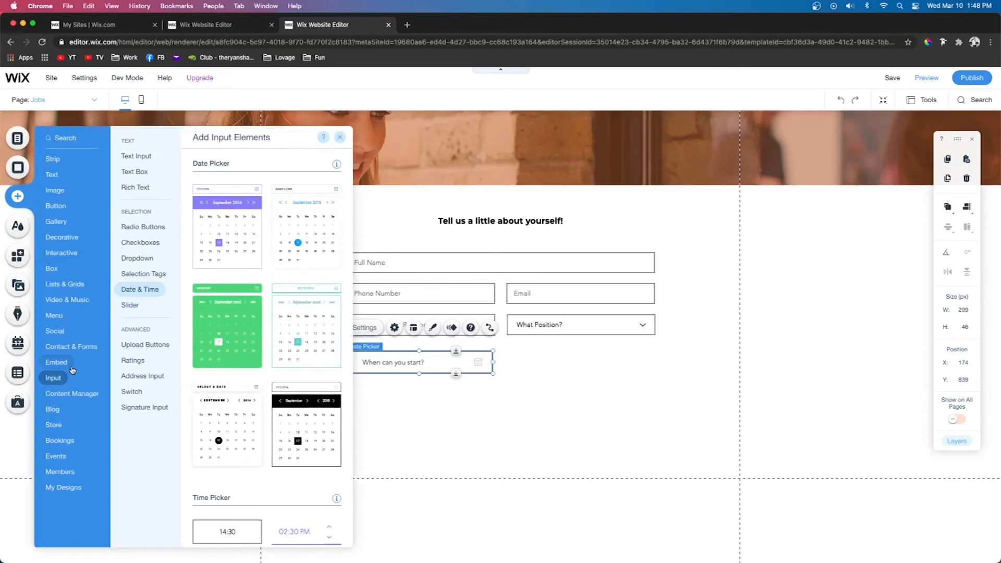
{"action": "left_click", "coordinate": [55, 378]}
{"action": "left_click", "coordinate": [131, 391]}
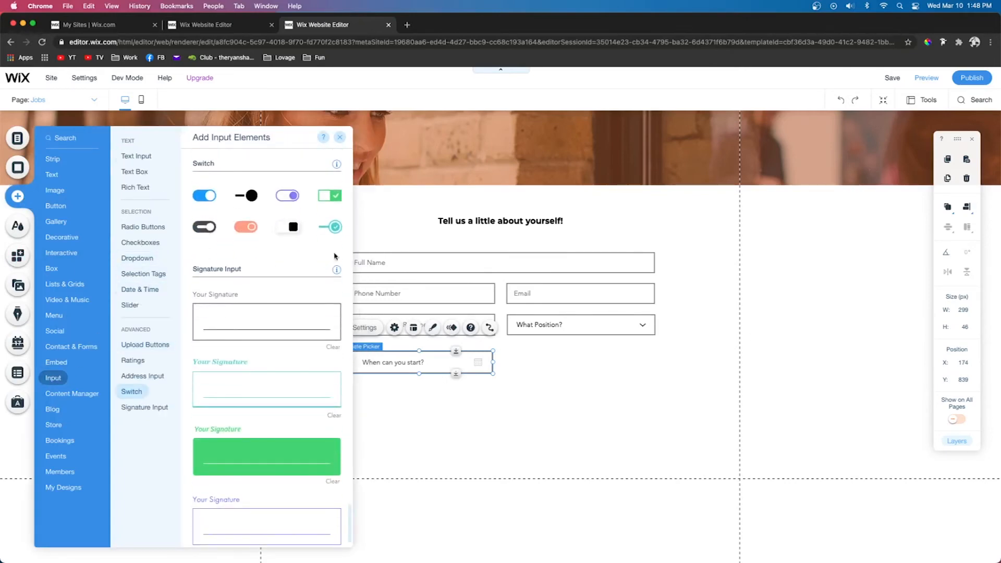
{"action": "left_click_drag", "start_coordinate": [205, 227], "coordinate": [521, 362]}
{"action": "left_click", "coordinate": [18, 196]}
{"action": "left_click", "coordinate": [52, 175]}
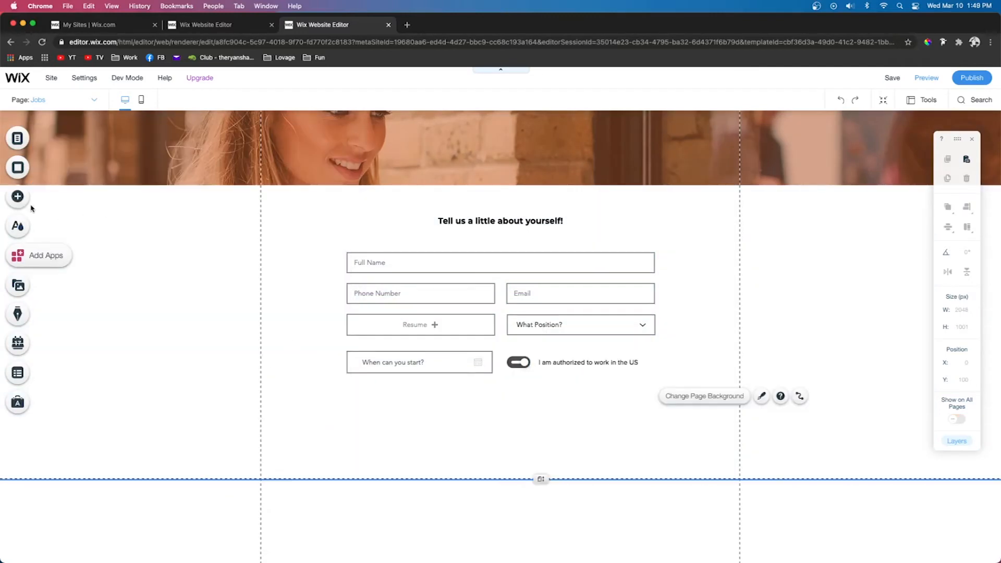
- Add the flat orange themed button centered beneath the form fields
{"action": "left_click", "coordinate": [20, 200]}
{"action": "left_click", "coordinate": [56, 206]}
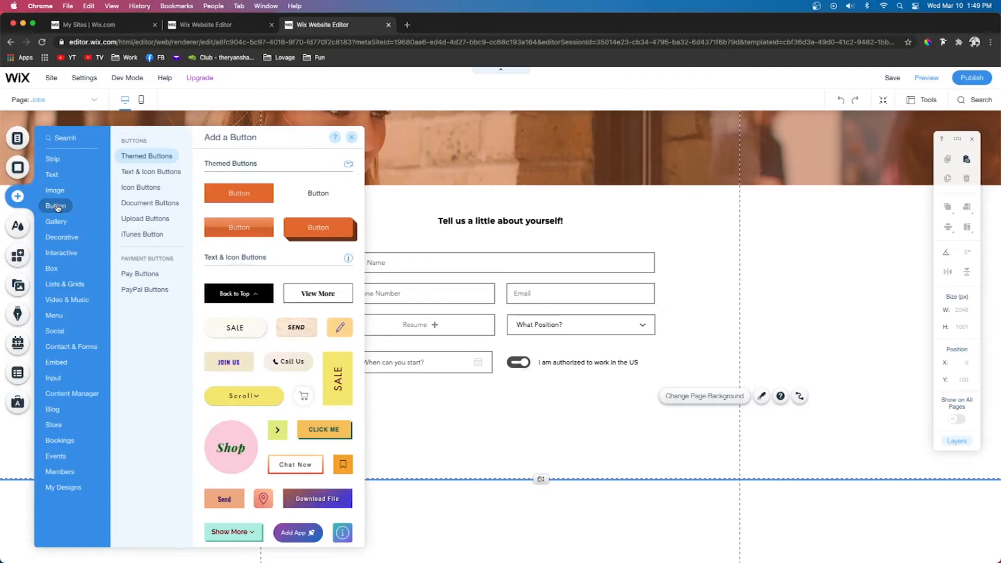
{"action": "left_click_drag", "start_coordinate": [239, 192], "coordinate": [500, 407]}
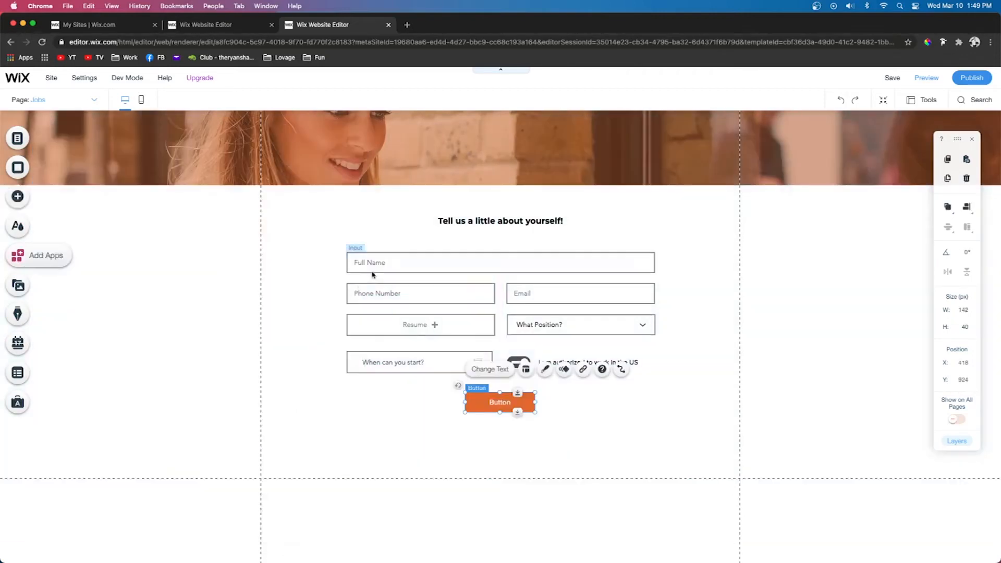
{"action": "left_click", "coordinate": [393, 259]}
{"action": "left_click", "coordinate": [397, 296]}
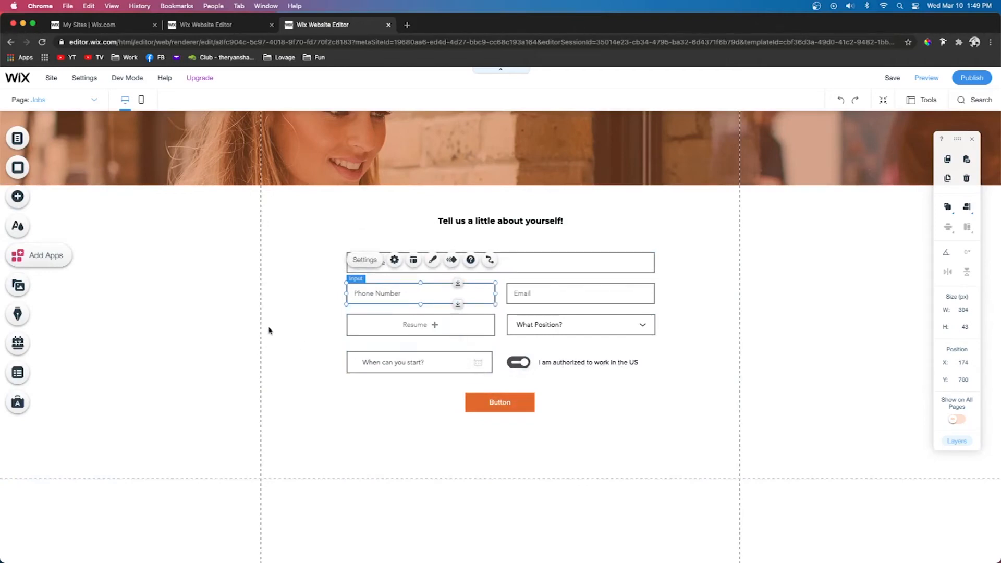
{"action": "left_click", "coordinate": [234, 254]}
{"action": "left_click", "coordinate": [424, 260]}
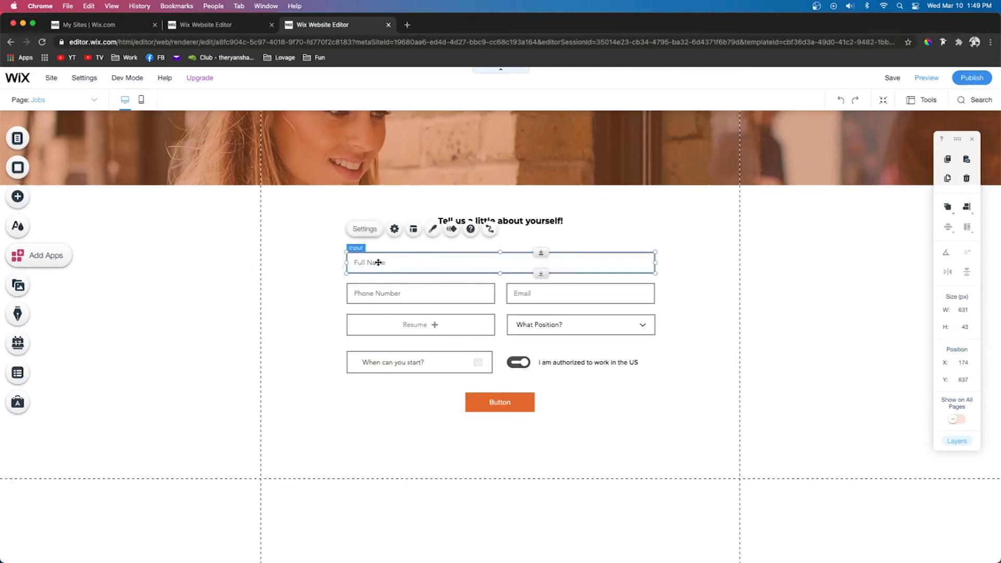
{"action": "left_click", "coordinate": [501, 405]}
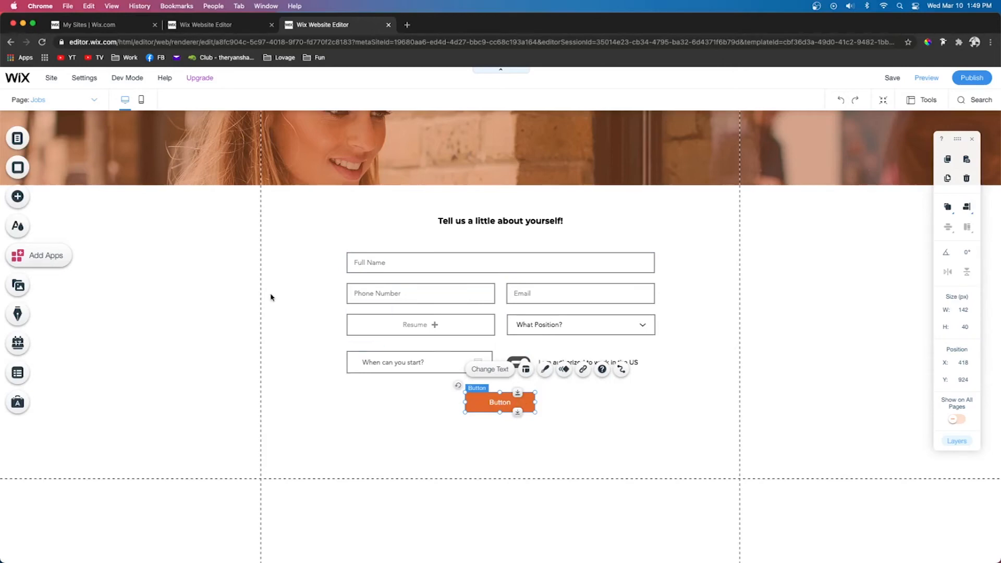
- Add a Form Dataset from the content manager elements and place it just left of the Full Name input
{"action": "left_click", "coordinate": [23, 198]}
{"action": "mouse_move", "coordinate": [80, 393]}
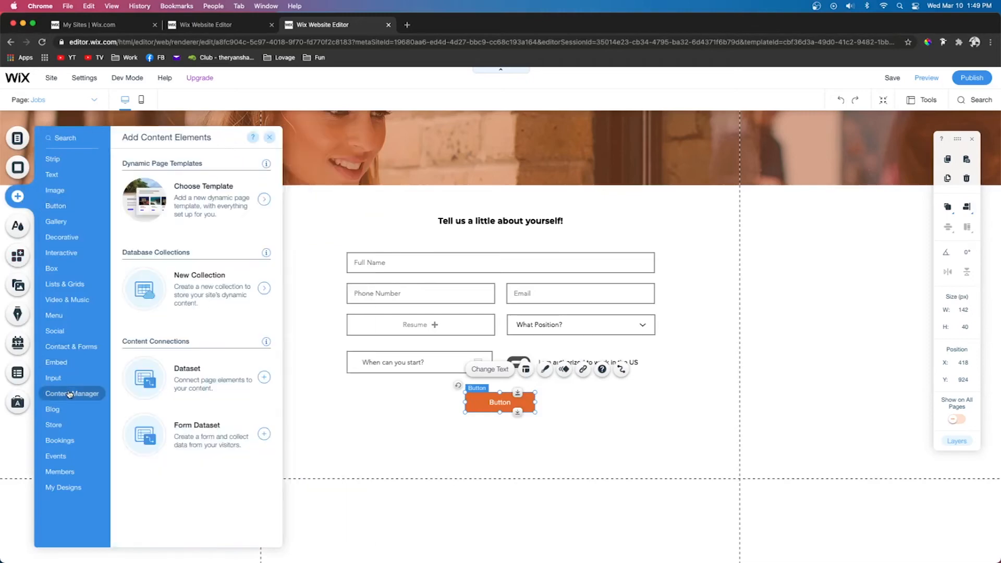
{"action": "left_click", "coordinate": [199, 437]}
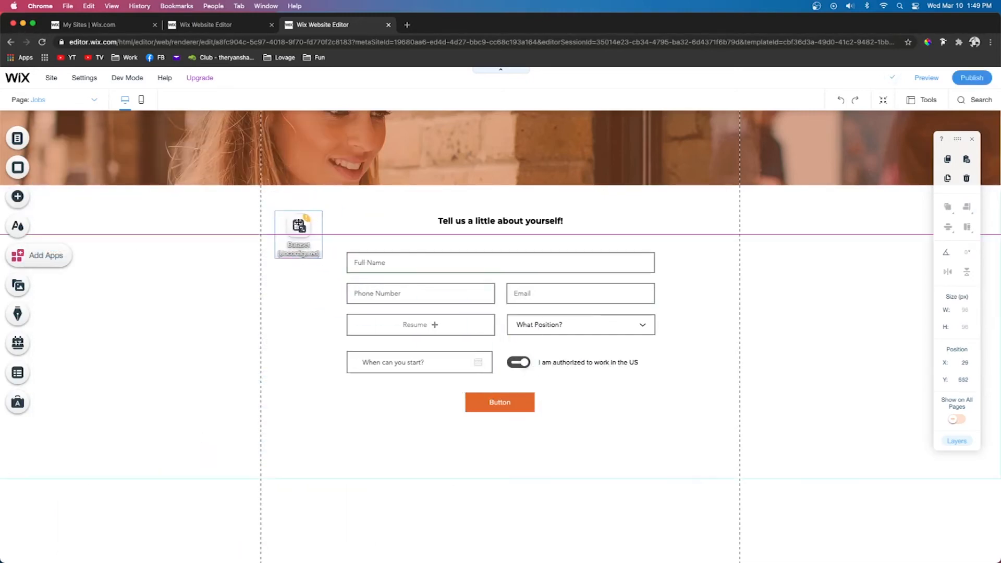
{"action": "left_click_drag", "start_coordinate": [284, 222], "coordinate": [289, 258]}
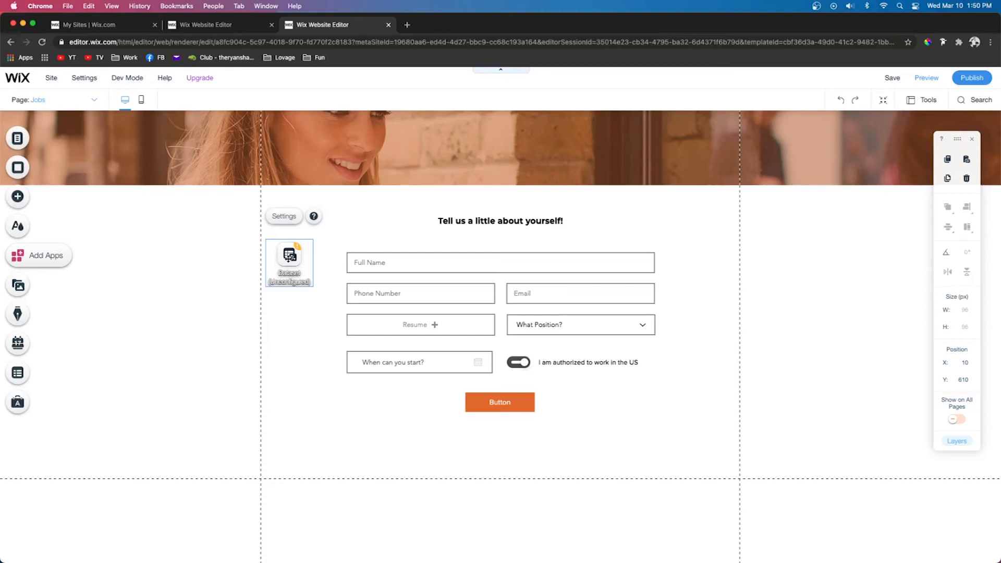
- Connect the new form dataset to the Applicants collection and close its settings
{"action": "left_click", "coordinate": [283, 221]}
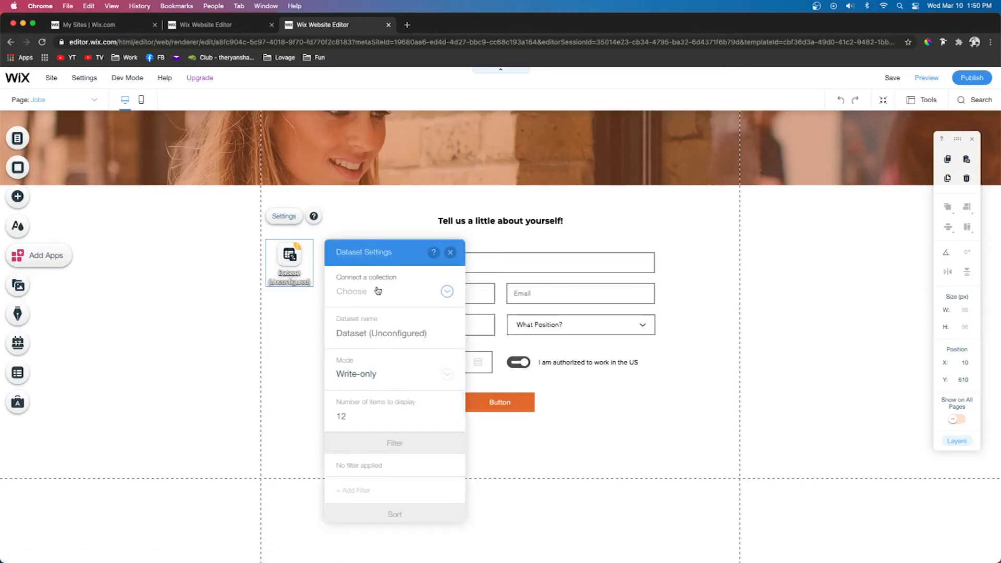
{"action": "left_click", "coordinate": [378, 290]}
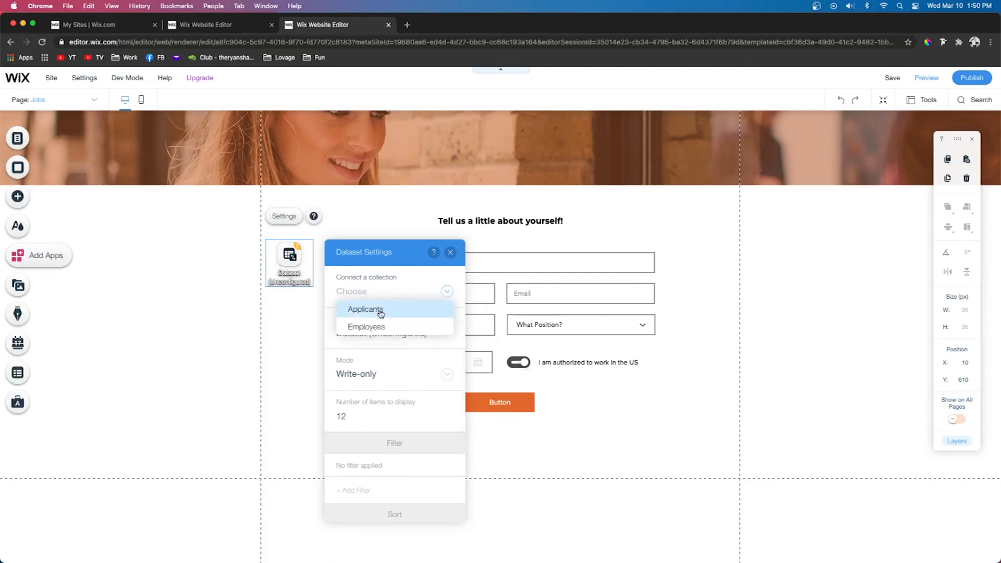
{"action": "left_click", "coordinate": [381, 312]}
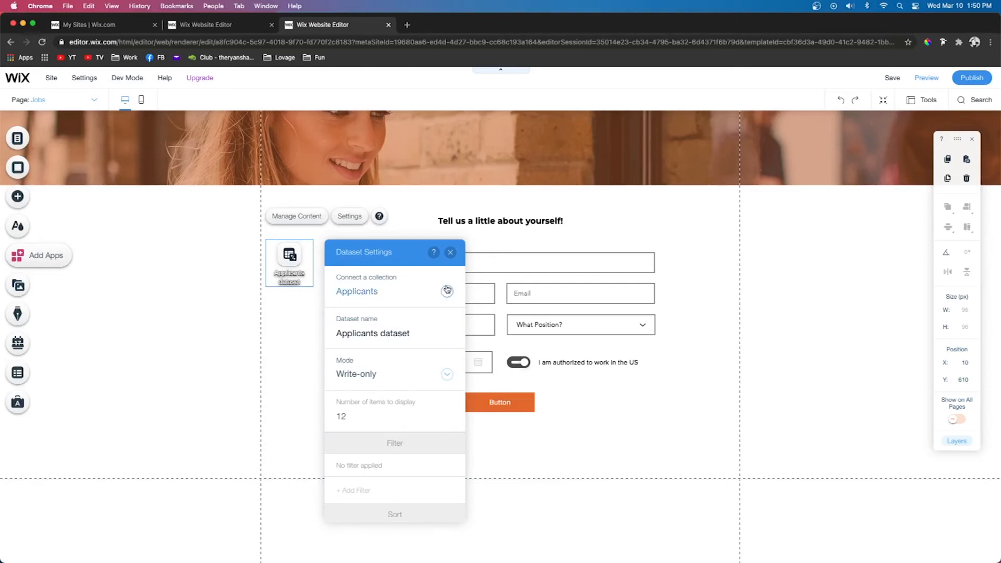
{"action": "left_click", "coordinate": [449, 253]}
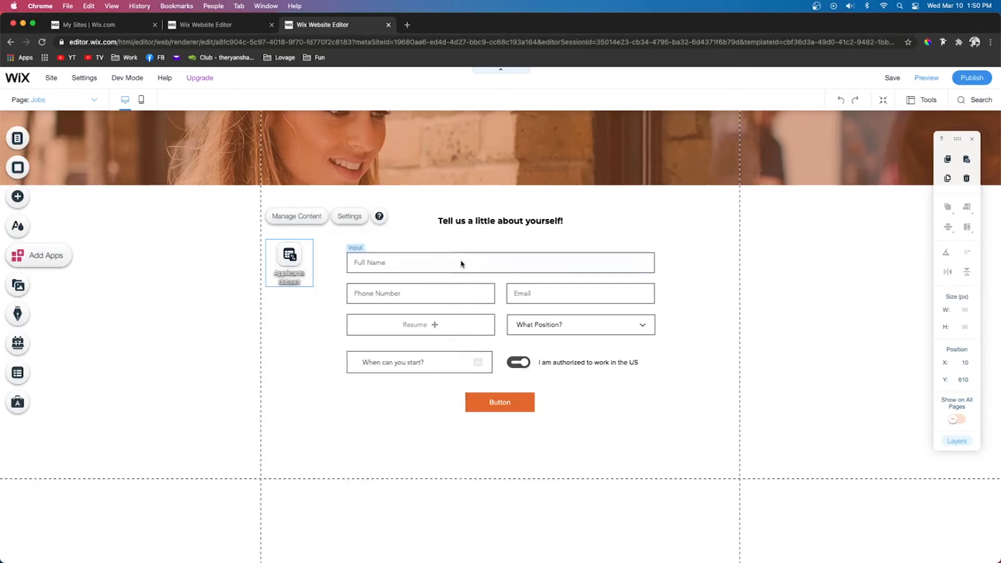
- Connect the Full Name input's value to the Name (Text) field of the Applicants dataset
{"action": "left_click", "coordinate": [461, 265]}
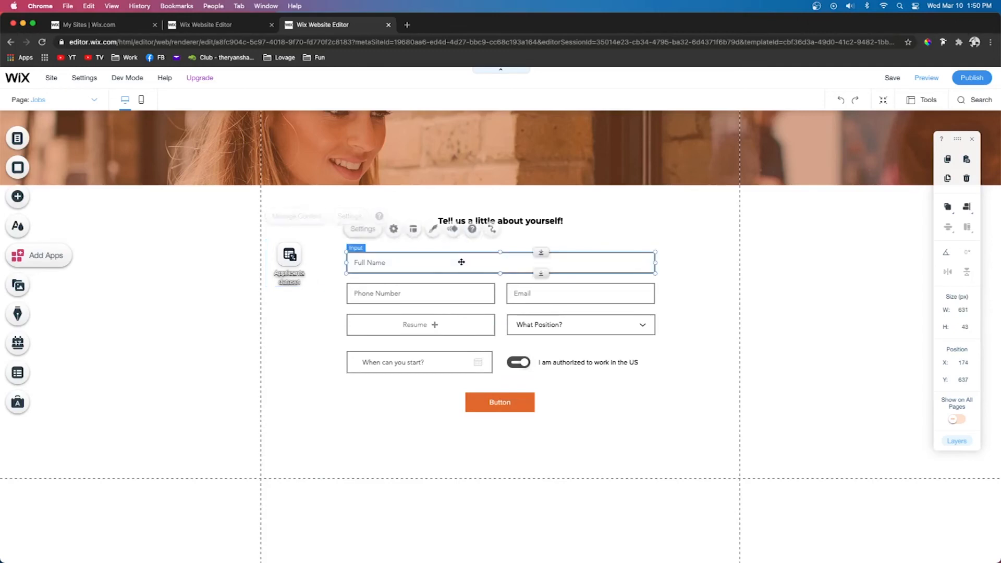
{"action": "left_click", "coordinate": [490, 231]}
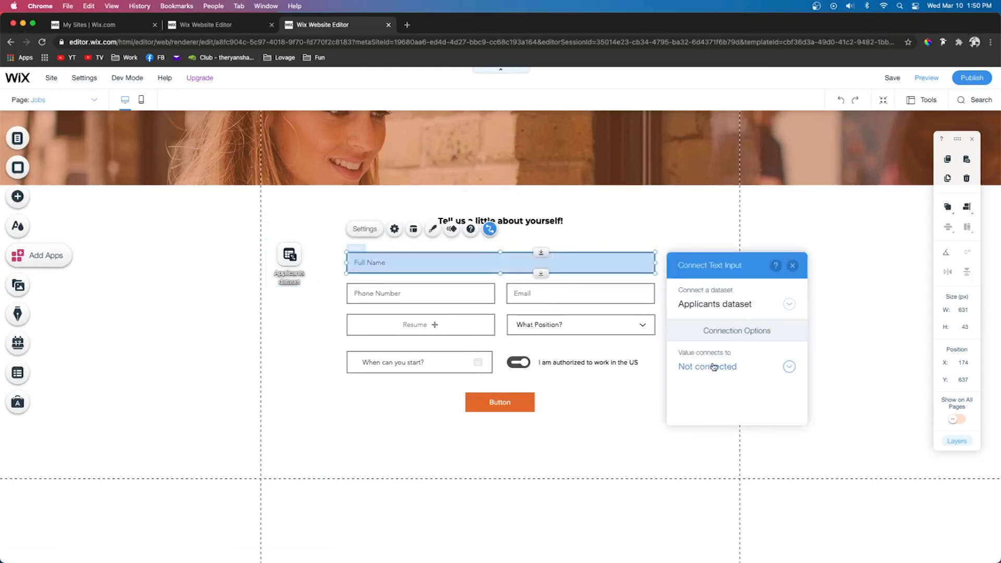
{"action": "left_click", "coordinate": [713, 364]}
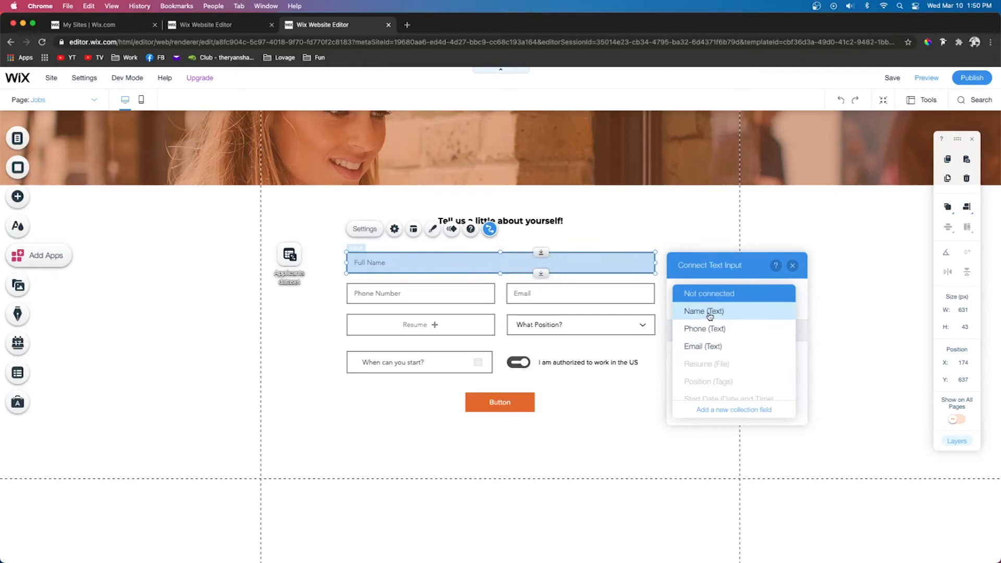
{"action": "left_click", "coordinate": [709, 317]}
- Connect the Phone Number input's value to the Phone (Text) field of the Applicants dataset
{"action": "left_click", "coordinate": [417, 293]}
{"action": "left_click", "coordinate": [489, 260]}
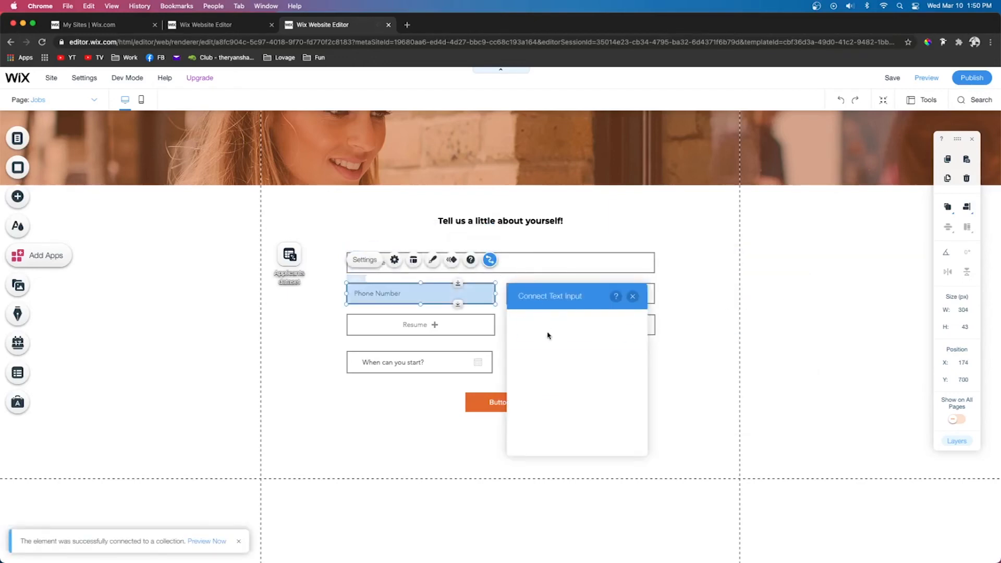
{"action": "left_click", "coordinate": [547, 396]}
{"action": "left_click", "coordinate": [546, 358]}
- Connect the Email input's value to the Email (Text) field of the Applicants dataset
{"action": "left_click", "coordinate": [651, 294]}
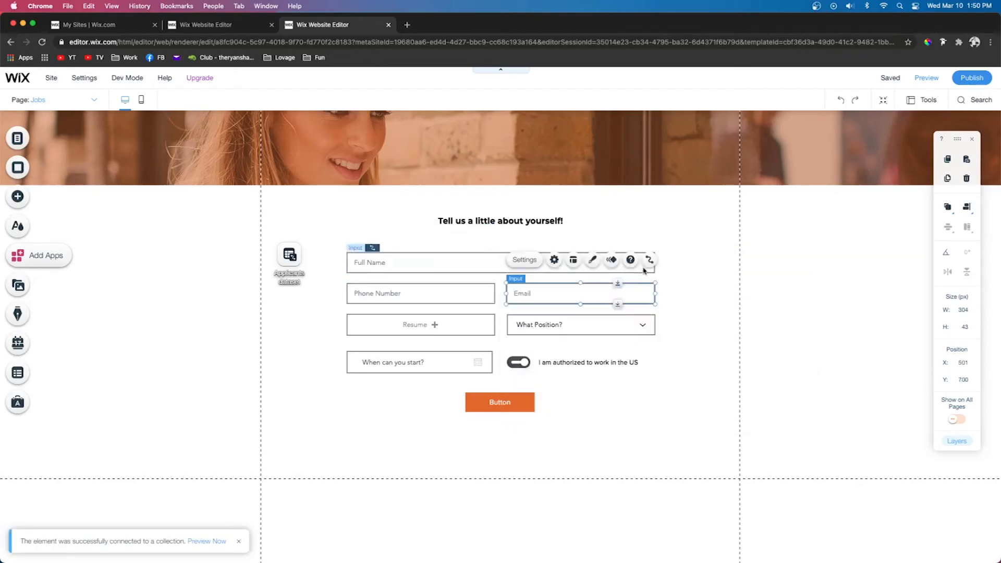
{"action": "left_click", "coordinate": [649, 260]}
{"action": "left_click", "coordinate": [711, 400]}
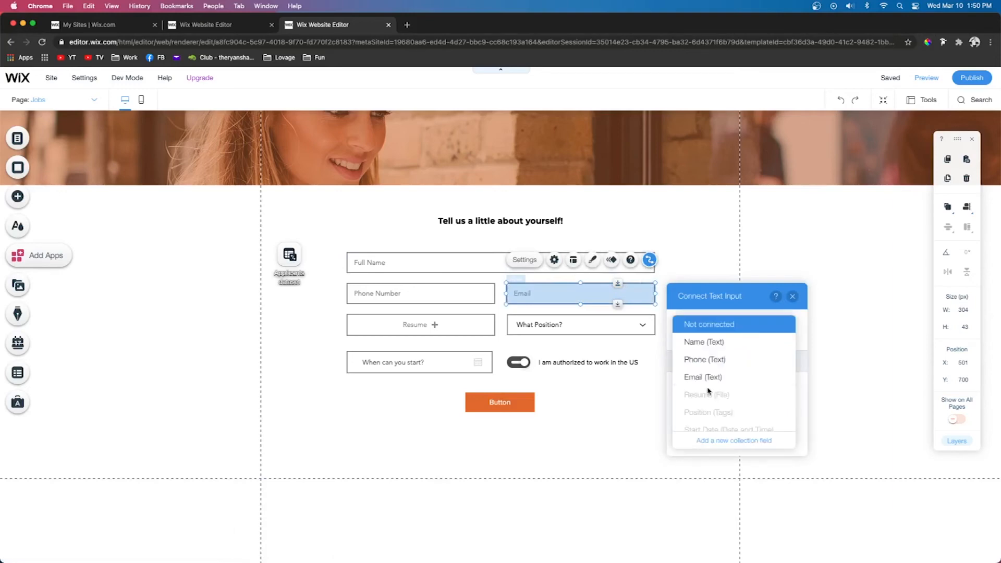
{"action": "left_click", "coordinate": [704, 375]}
- Connect the Resume upload button to the Resume (File) field of the Applicants dataset
{"action": "left_click", "coordinate": [421, 324]}
{"action": "left_click", "coordinate": [489, 290]}
{"action": "left_click", "coordinate": [574, 424]}
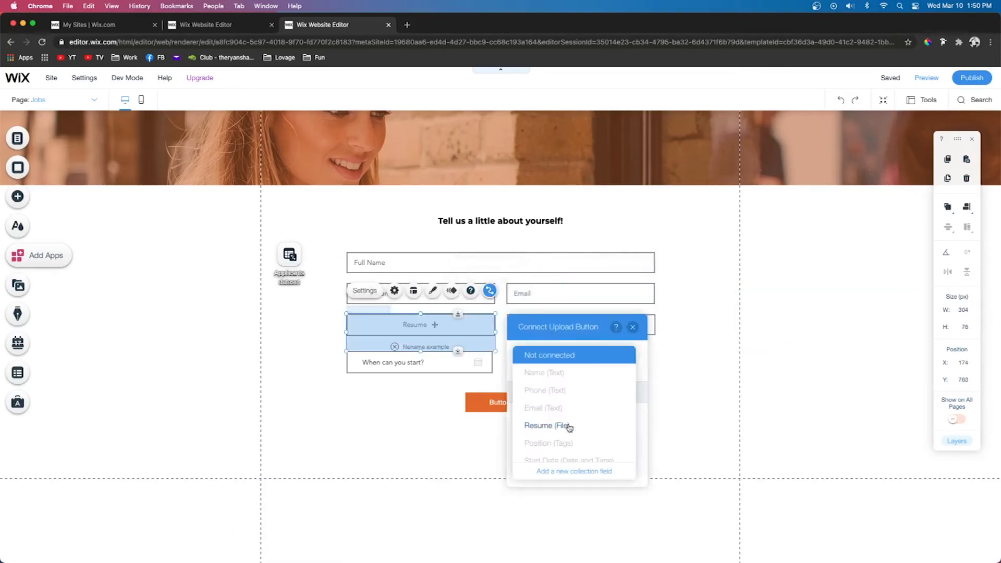
{"action": "left_click", "coordinate": [566, 424]}
{"action": "left_click", "coordinate": [715, 372]}
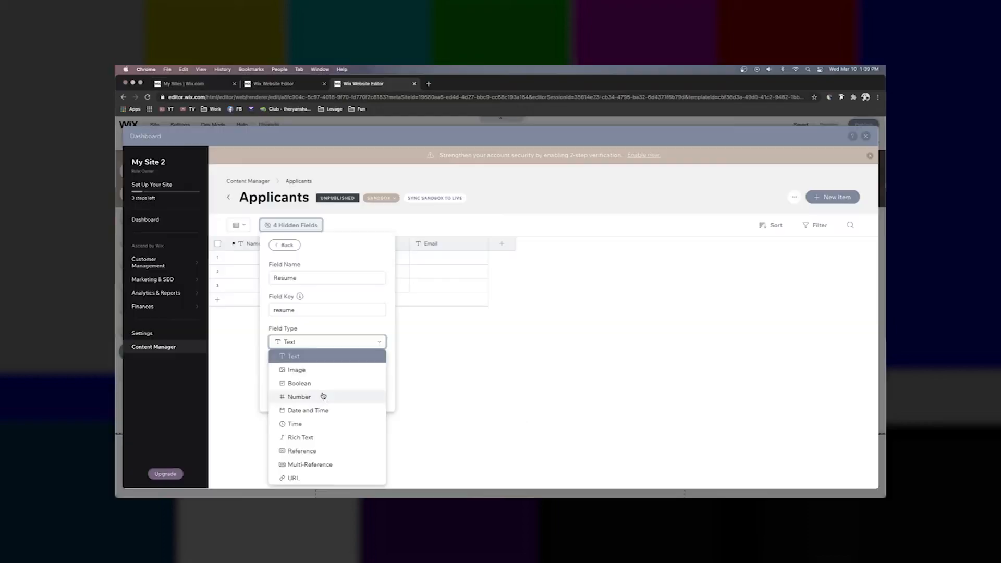
- Add a file-type Resume field and a tags-type Position field to the Applicants collection
{"action": "left_click", "coordinate": [326, 393]}
{"action": "left_click", "coordinate": [587, 259]}
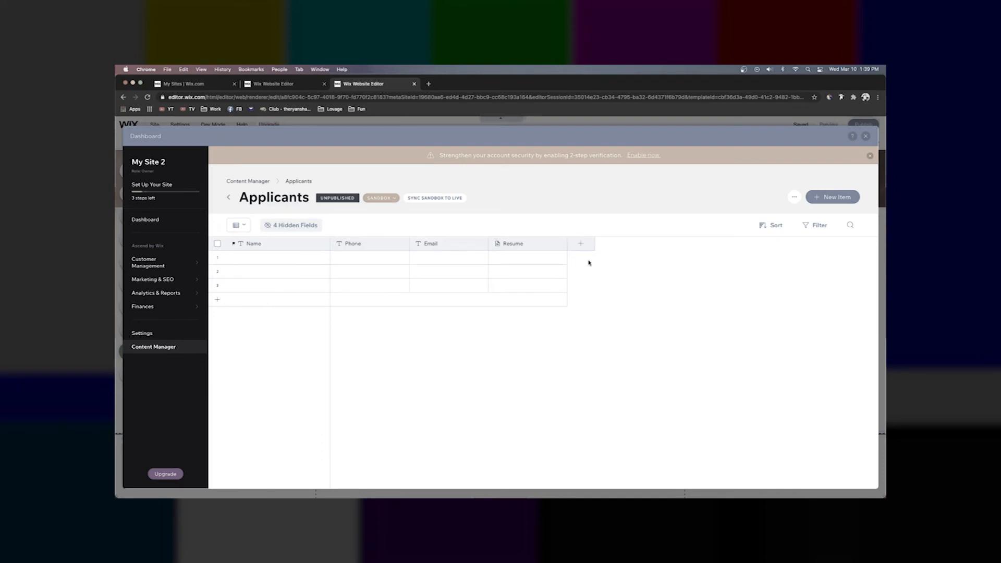
{"action": "left_click", "coordinate": [583, 246]}
{"action": "type", "text": "Position"}
{"action": "key", "text": "Return"}
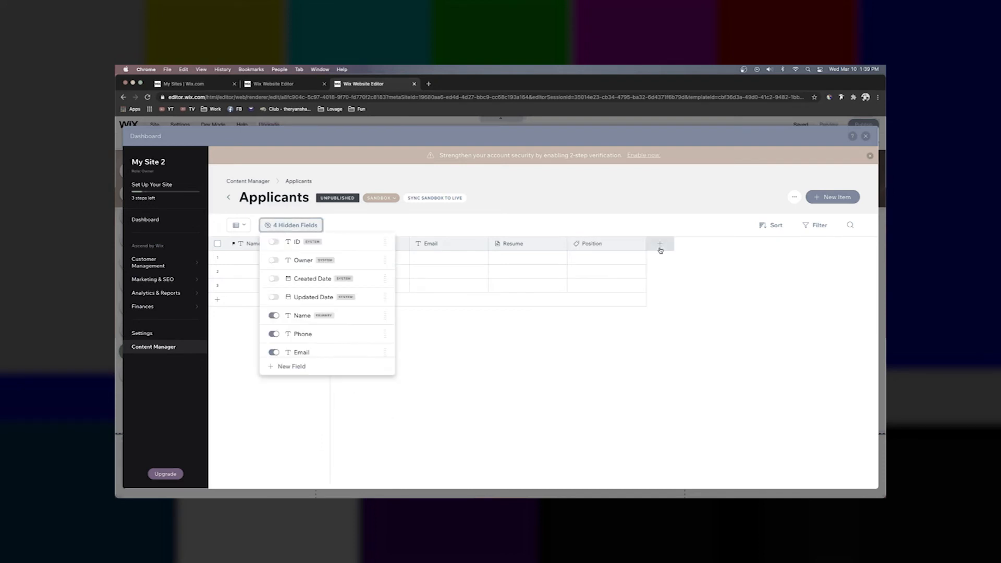
{"action": "left_click", "coordinate": [662, 250]}
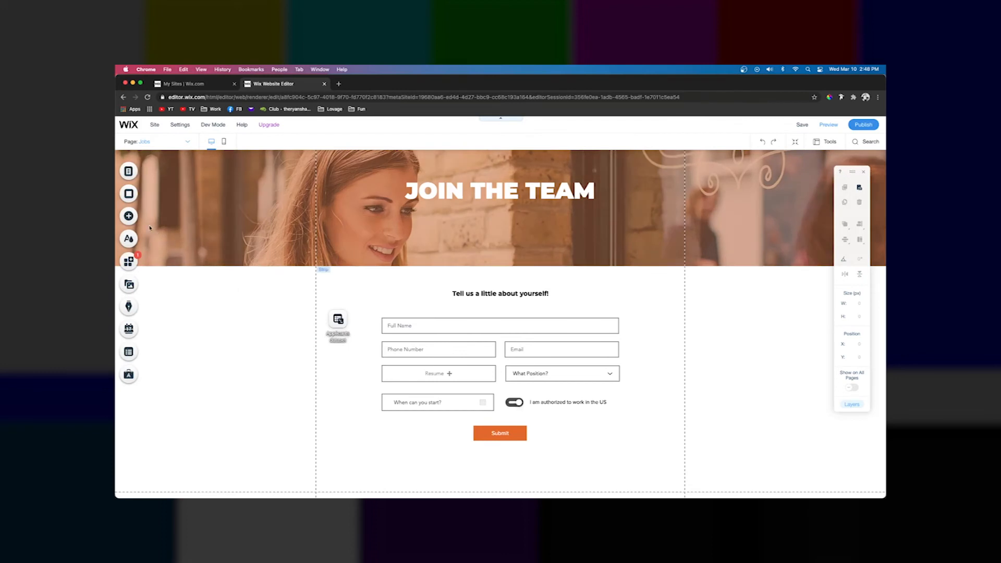
- Add the Sport interests multi checkbox input and place it to the right of the form fields
{"action": "left_click", "coordinate": [129, 216]}
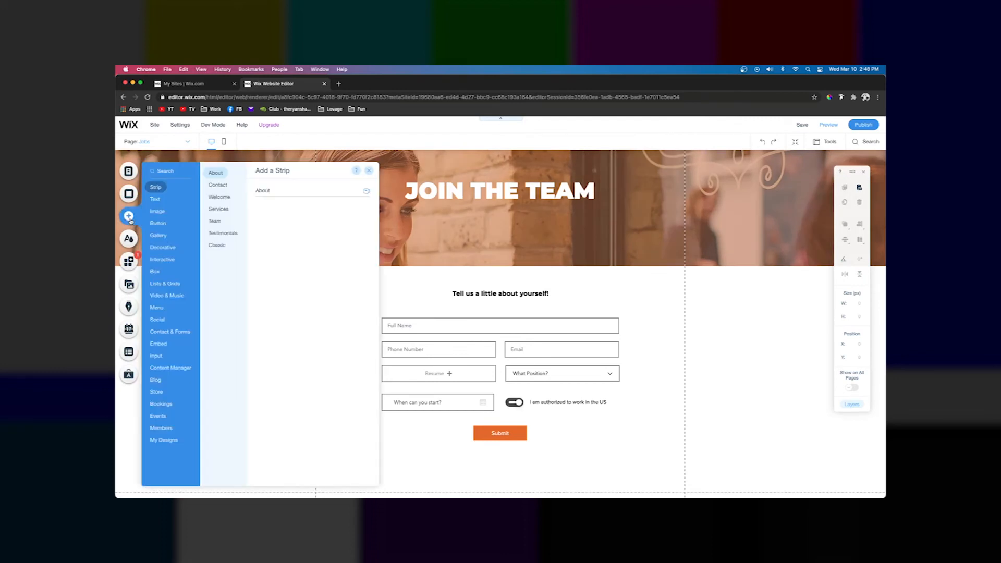
{"action": "left_click", "coordinate": [156, 355]}
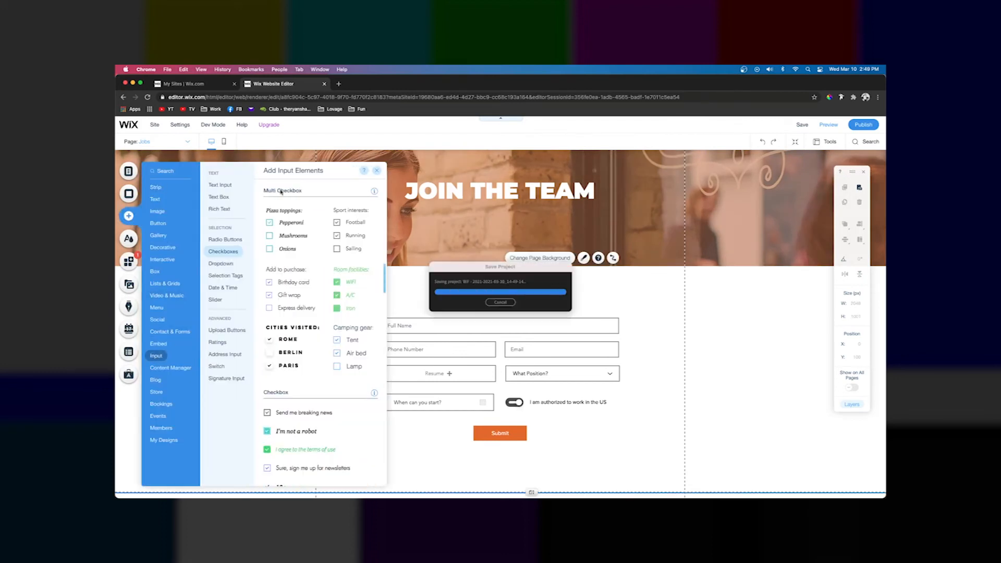
{"action": "left_click_drag", "start_coordinate": [347, 235], "coordinate": [664, 304]}
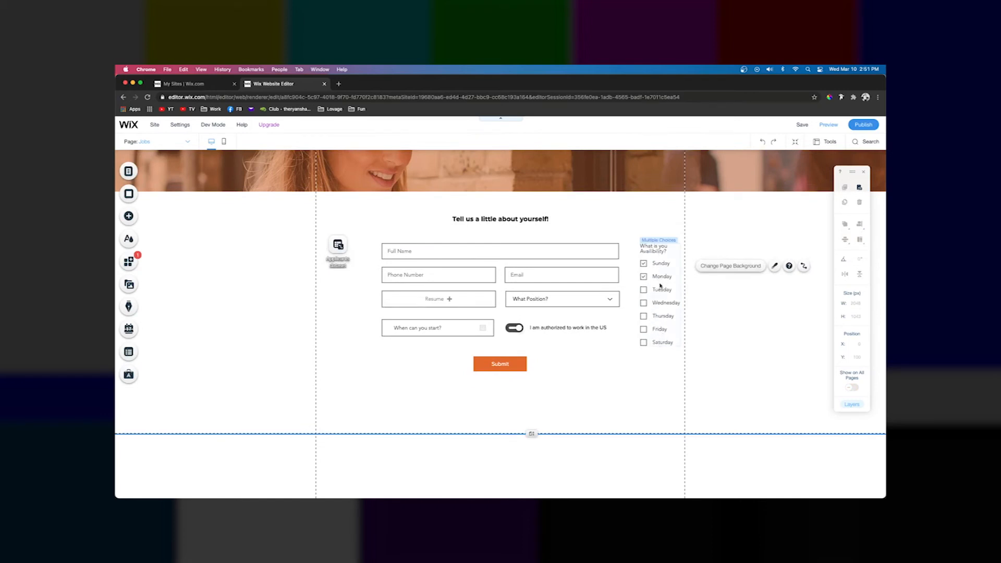
- Open the Position field's properties in the Applicants collection and examine the available field types
{"action": "left_click", "coordinate": [556, 300]}
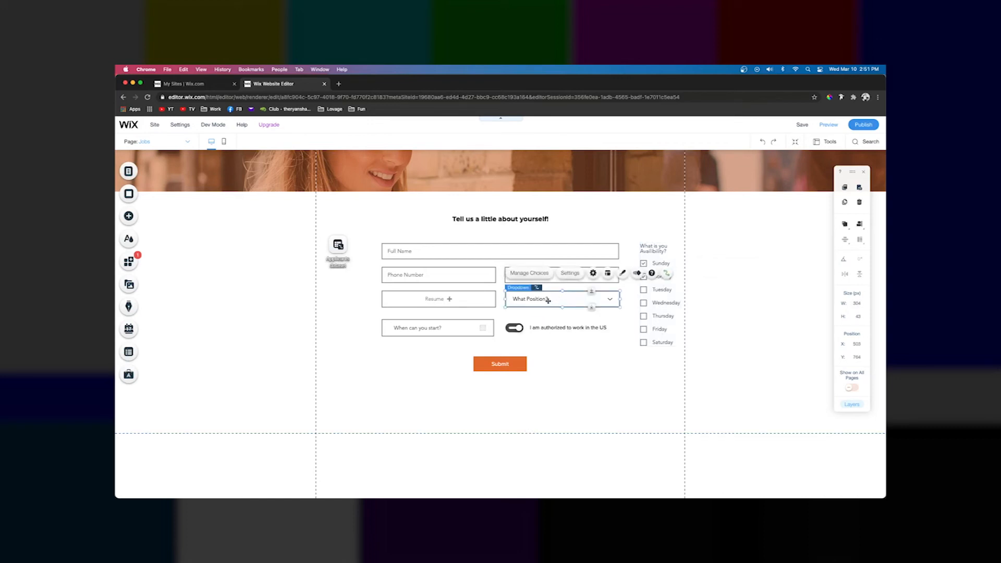
{"action": "left_click", "coordinate": [129, 352]}
{"action": "left_click", "coordinate": [255, 194]}
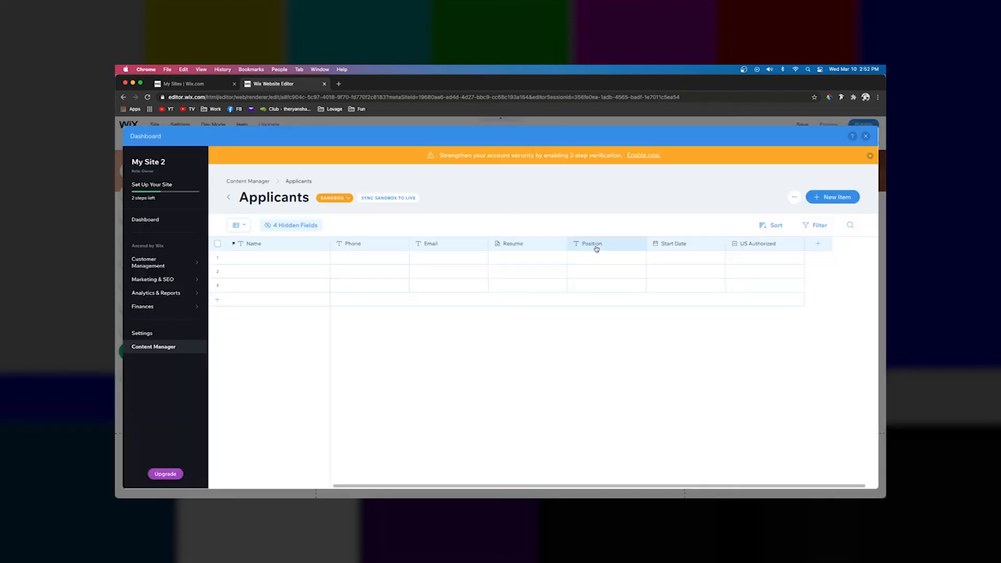
{"action": "left_click", "coordinate": [597, 246]}
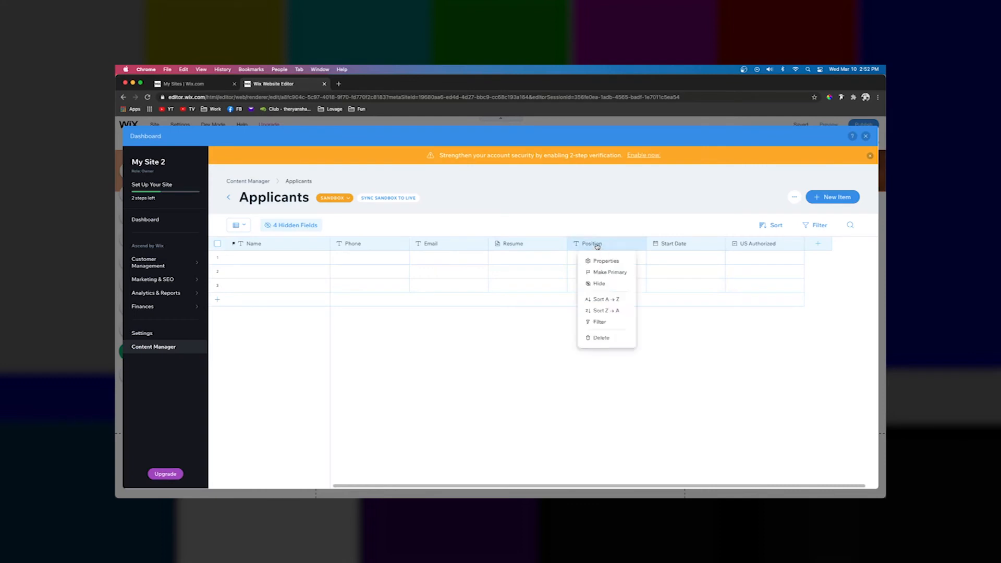
{"action": "left_click", "coordinate": [599, 262]}
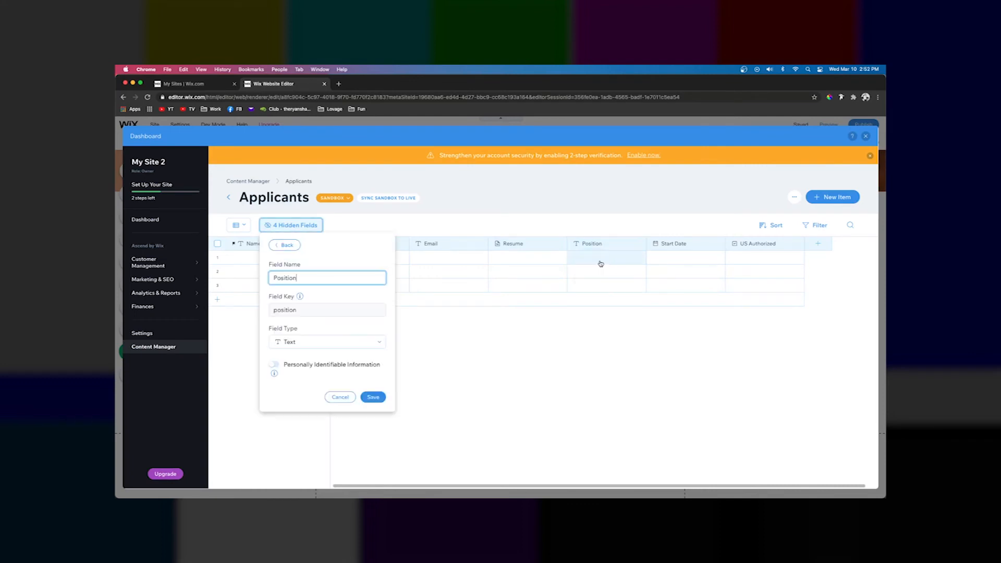
{"action": "left_click", "coordinate": [303, 342]}
{"action": "scroll", "coordinate": [305, 410], "scroll_direction": "down", "scroll_amount": 5}
{"action": "scroll", "coordinate": [304, 410], "scroll_direction": "up", "scroll_amount": 5}
{"action": "scroll", "coordinate": [304, 410], "scroll_direction": "down", "scroll_amount": 5}
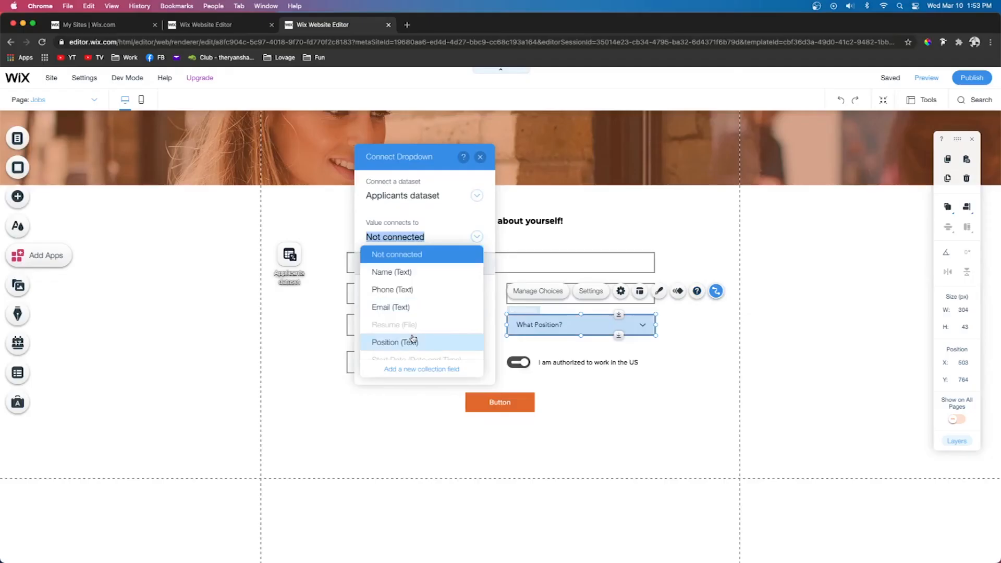
- Connect the "What Position?" dropdown's value to the Position (Text) field and open its list of choices
{"action": "scroll", "coordinate": [407, 333], "scroll_direction": "down", "scroll_amount": 2}
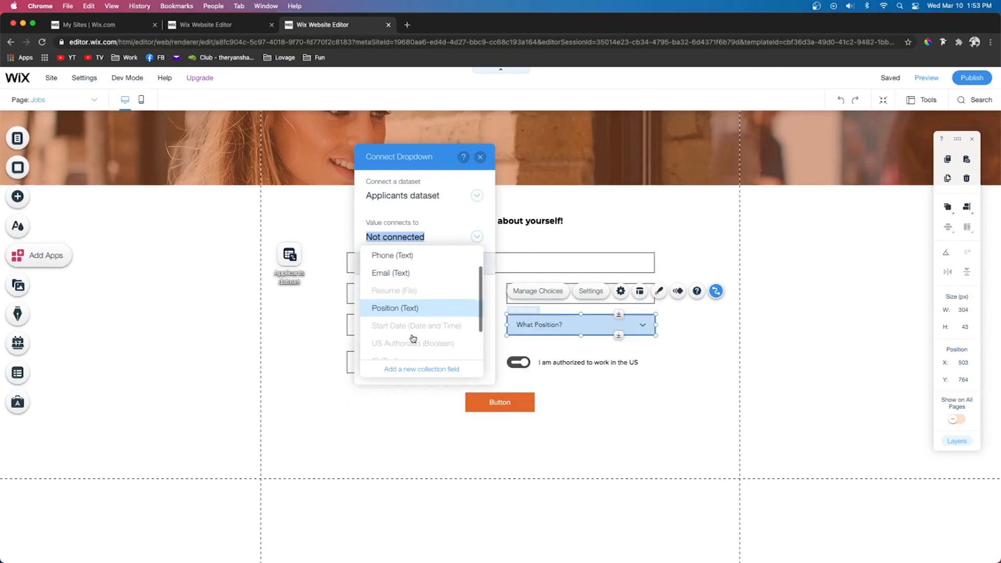
{"action": "left_click", "coordinate": [404, 308]}
{"action": "left_click", "coordinate": [537, 291]}
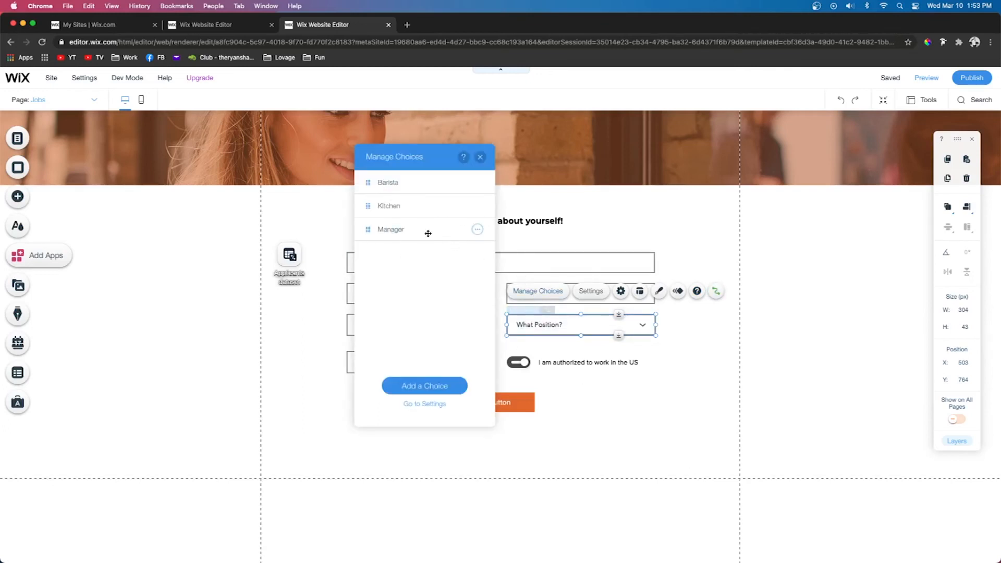
- Turn on Connect list items for the "What Position?" dropdown and close its connection settings
{"action": "left_click", "coordinate": [715, 291]}
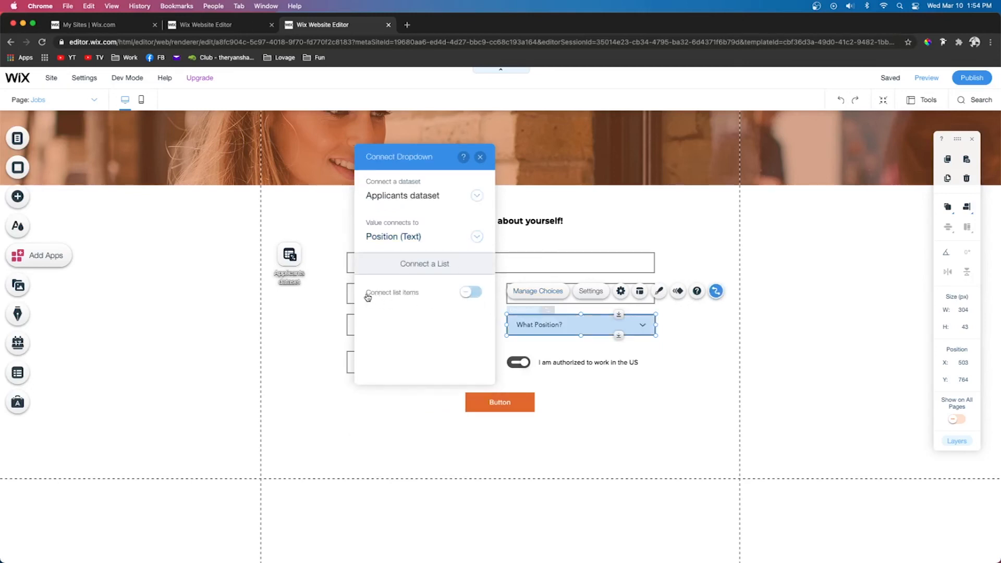
{"action": "left_click", "coordinate": [471, 293]}
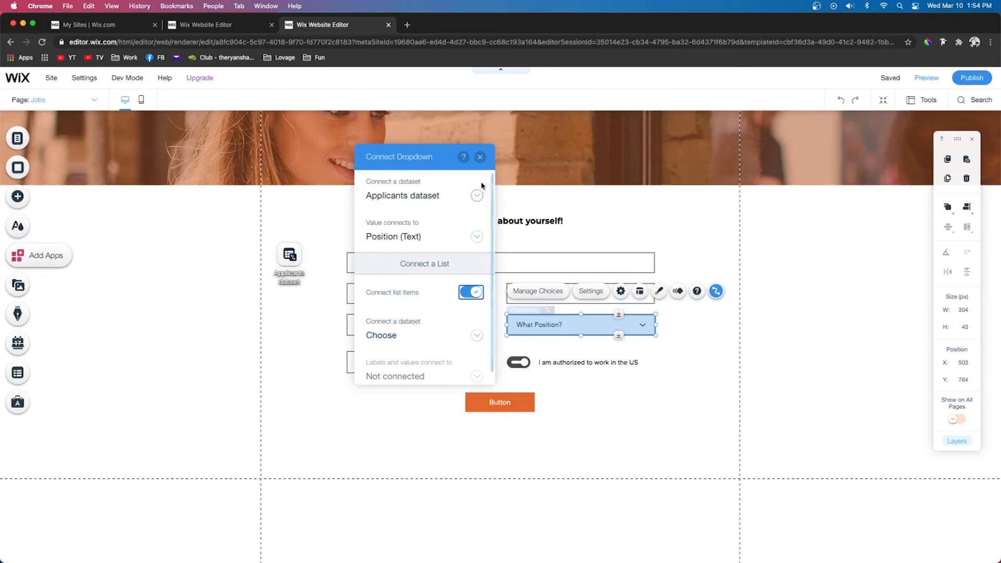
{"action": "left_click", "coordinate": [480, 158]}
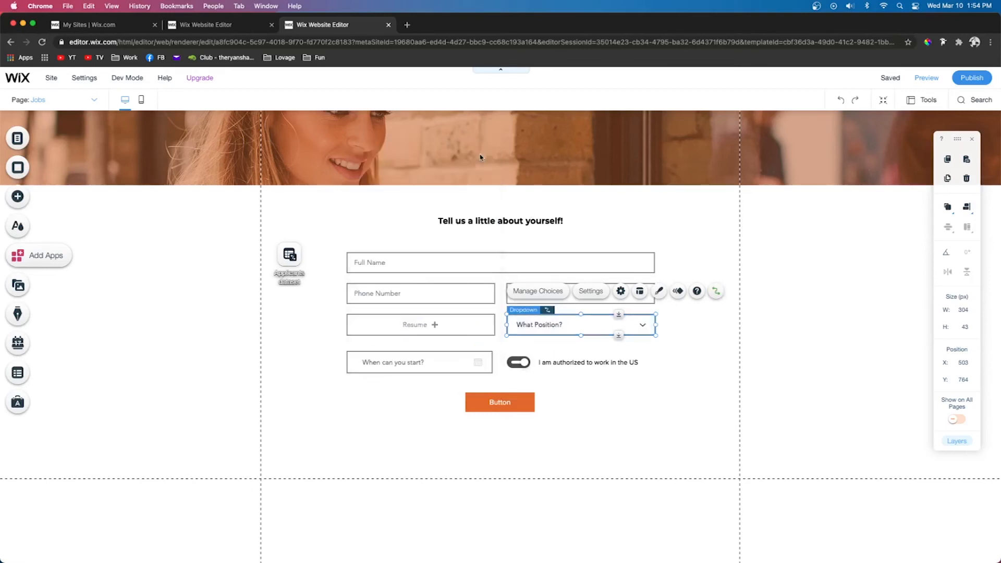
- Connect the "When can you start?" date picker to the Start Date field of the Applicants dataset
{"action": "left_click", "coordinate": [390, 364]}
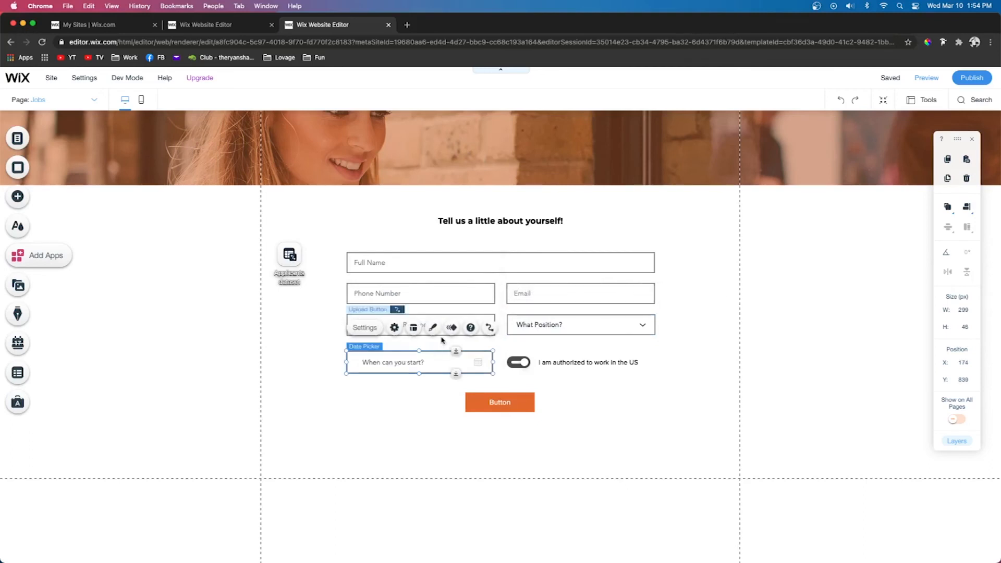
{"action": "left_click", "coordinate": [490, 327]}
{"action": "left_click", "coordinate": [555, 464]}
{"action": "left_click", "coordinate": [545, 443]}
{"action": "left_click", "coordinate": [679, 389]}
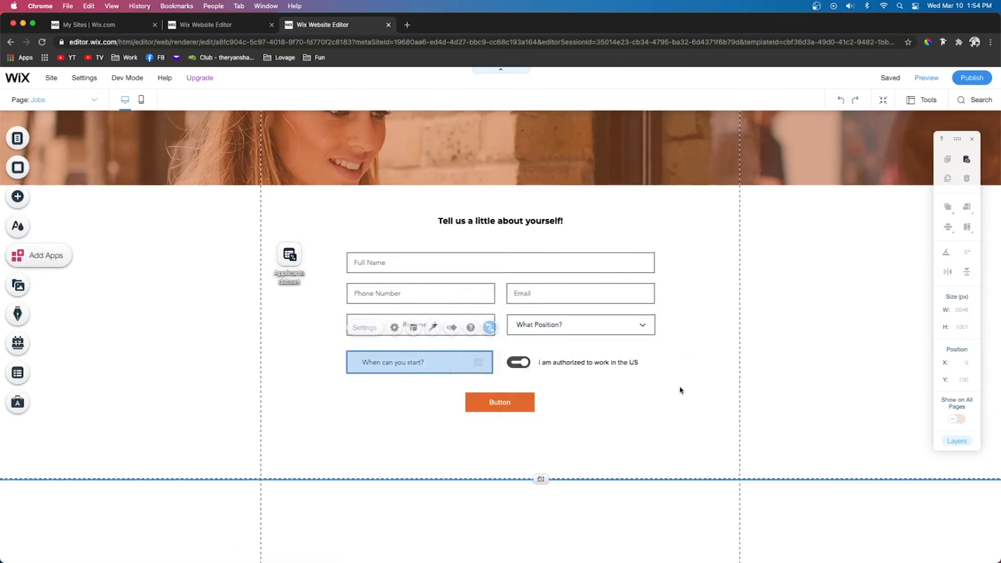
- Connect the work authorization switch to the US Authorized field of the Applicants dataset
{"action": "left_click", "coordinate": [518, 362]}
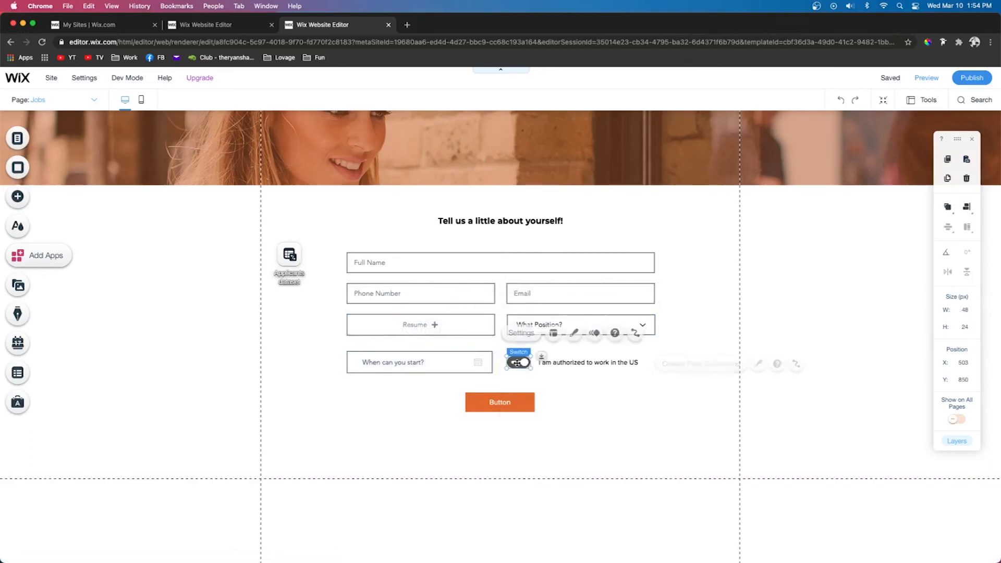
{"action": "left_click", "coordinate": [631, 335]}
{"action": "left_click", "coordinate": [587, 469]}
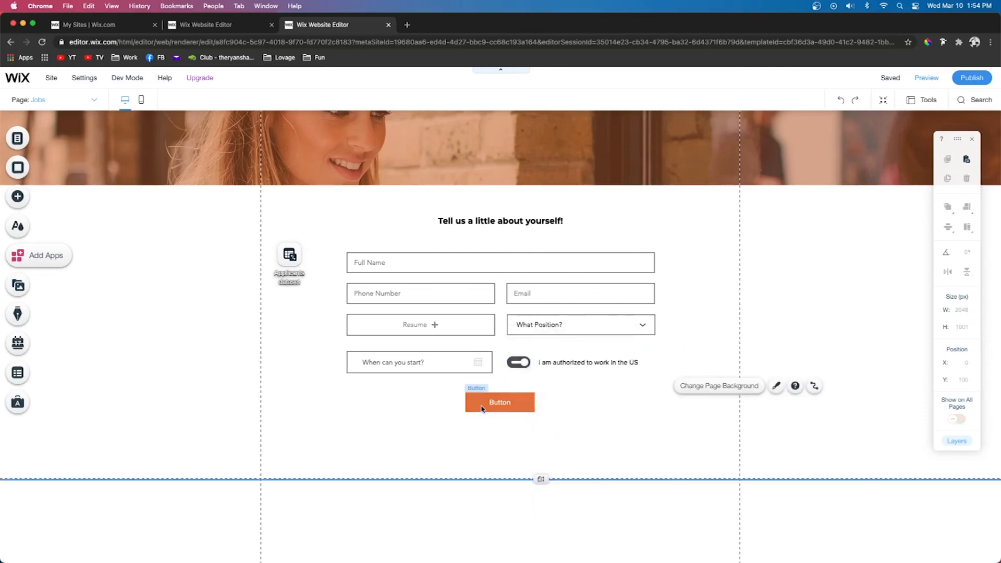
- Change the label of the orange button below the form to "Submit"
{"action": "left_click", "coordinate": [482, 407]}
{"action": "left_click", "coordinate": [490, 369]}
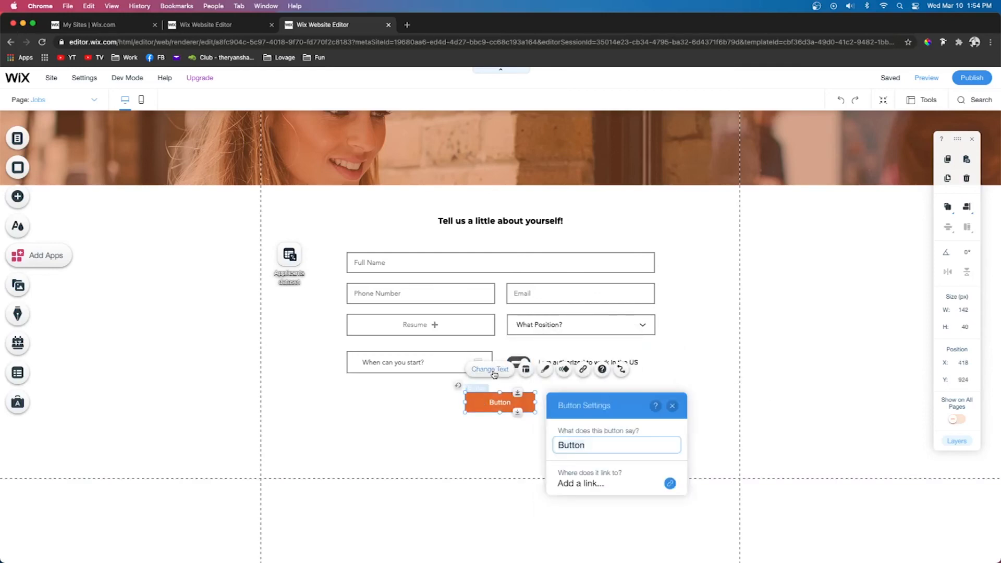
{"action": "type", "text": "Submit"}
{"action": "key", "text": "Escape"}
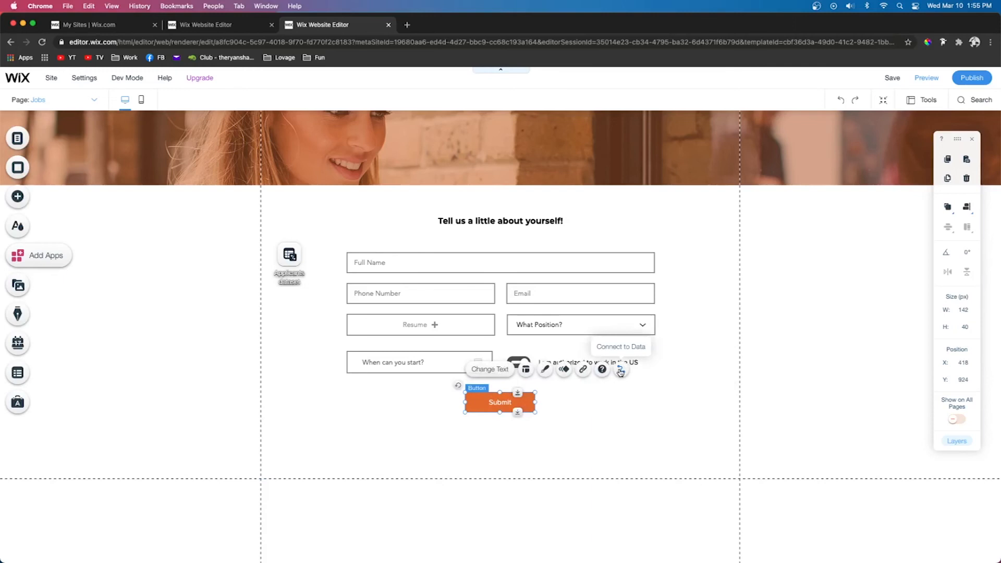
- Connect the Submit button's click action to the Applicants dataset's Submit action and add a center-aligned success message
{"action": "left_click", "coordinate": [620, 371]}
{"action": "left_click", "coordinate": [368, 271]}
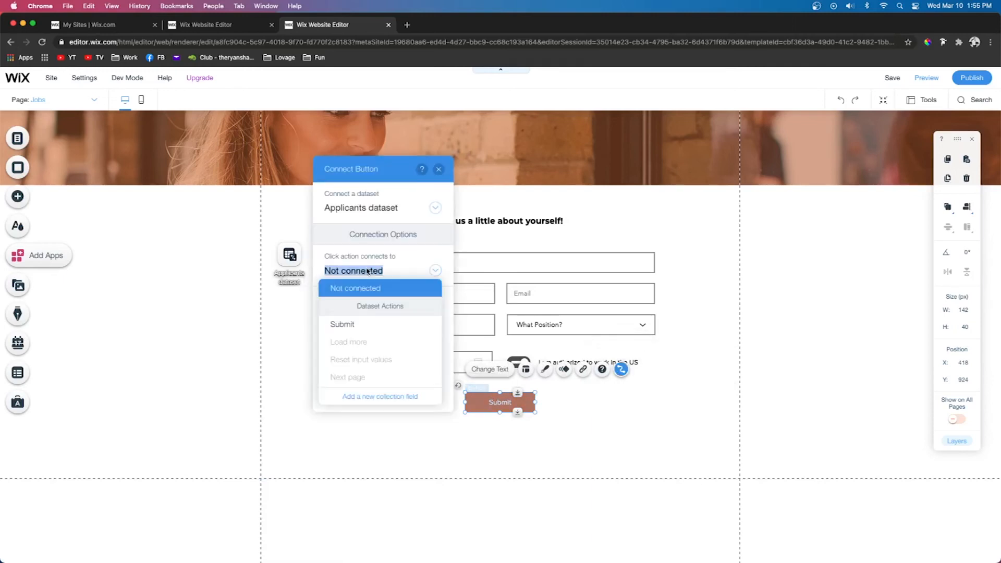
{"action": "left_click", "coordinate": [332, 325]}
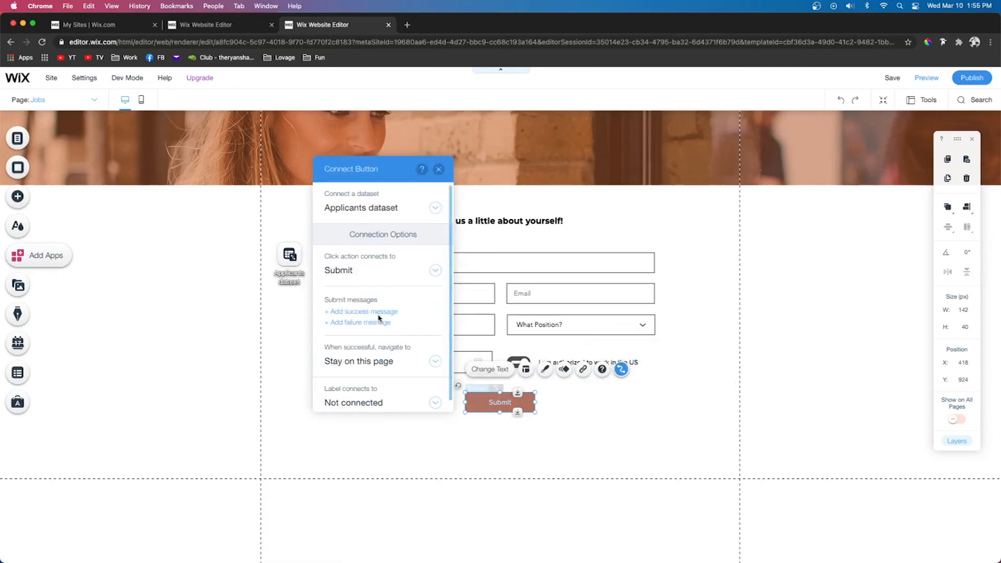
{"action": "left_click", "coordinate": [368, 314]}
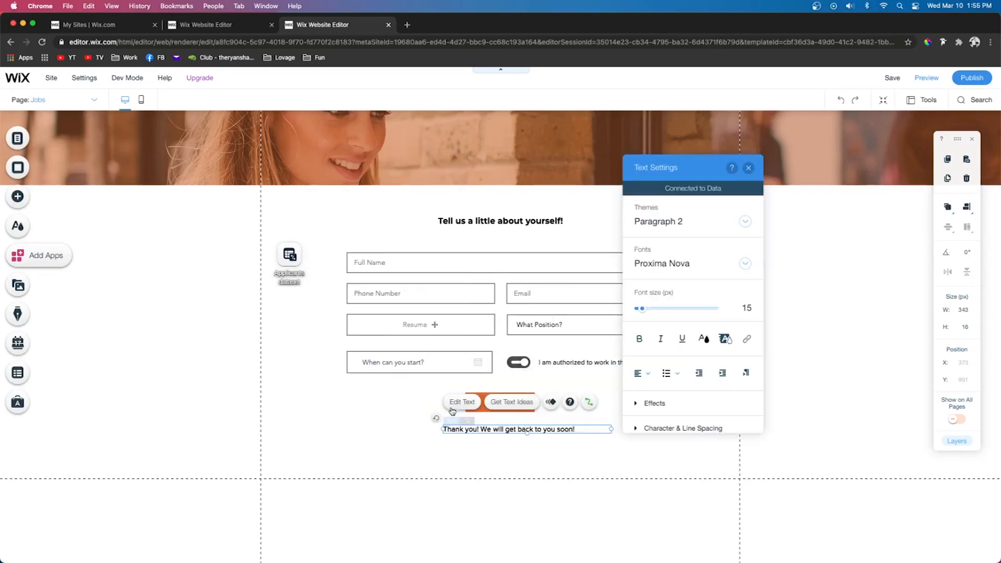
{"action": "left_click", "coordinate": [641, 373]}
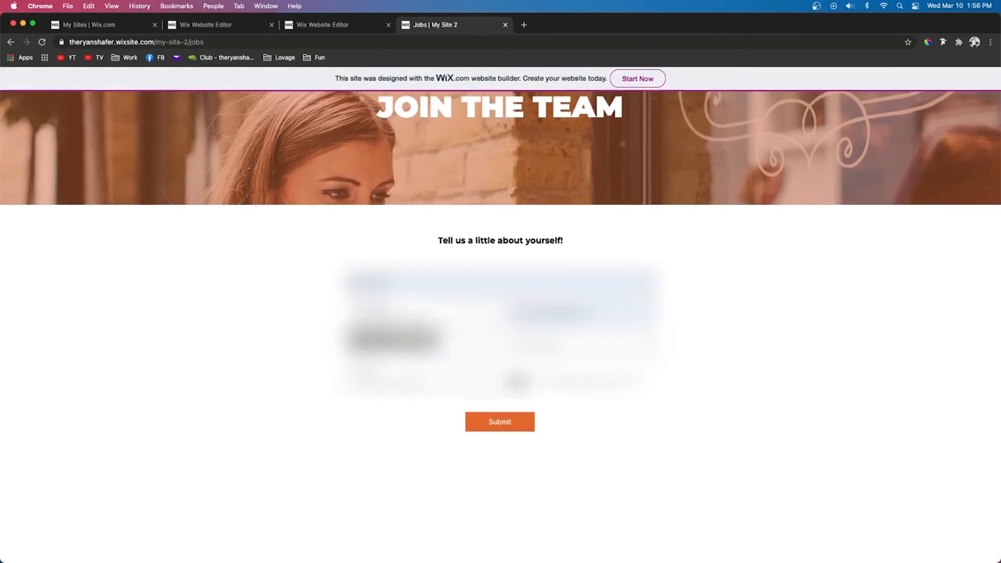
- Submit the filled-in test application on the published Jobs page and close that page
{"action": "left_click", "coordinate": [510, 426]}
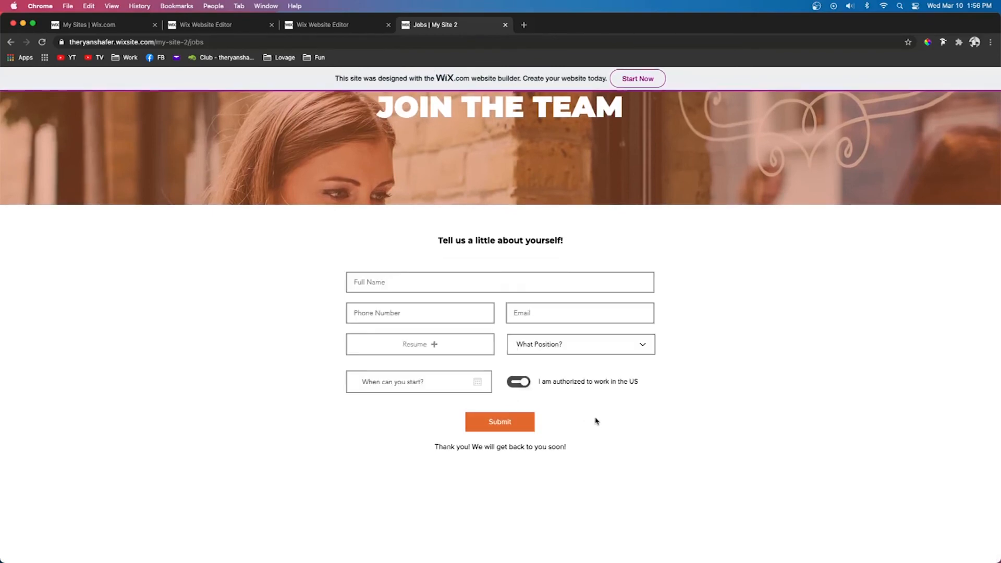
{"action": "left_click", "coordinate": [505, 25]}
- Open the Applicants collection, switch it from Sandbox to Live data to examine the submitted entry, and close the collection
{"action": "left_click", "coordinate": [664, 212]}
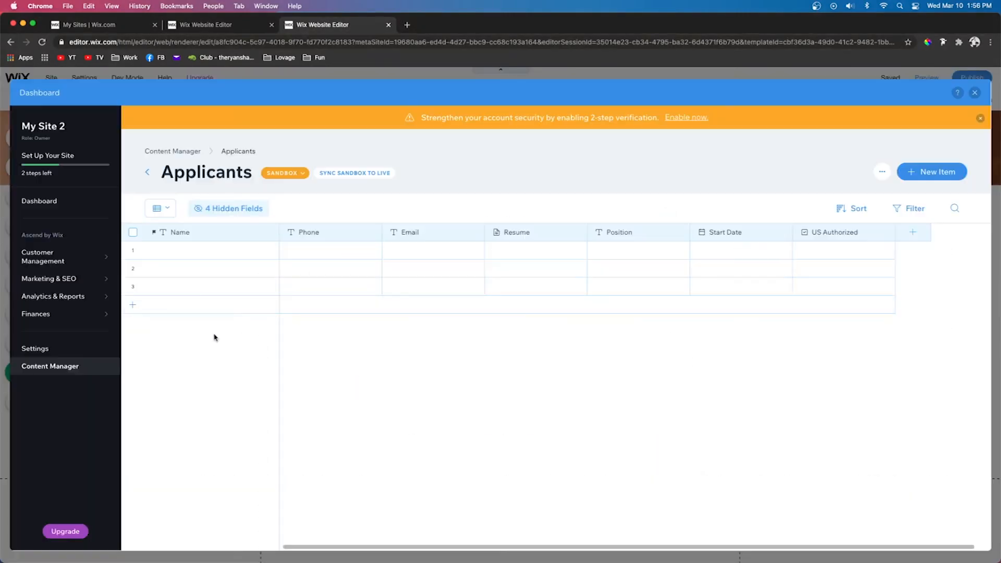
{"action": "left_click", "coordinate": [284, 172]}
{"action": "left_click", "coordinate": [284, 199]}
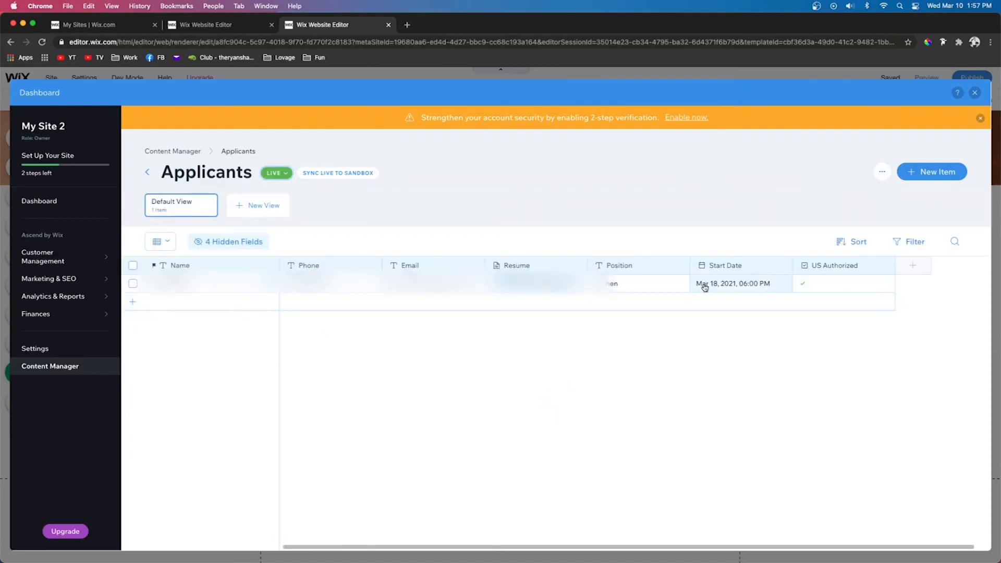
{"action": "left_click", "coordinate": [976, 94]}
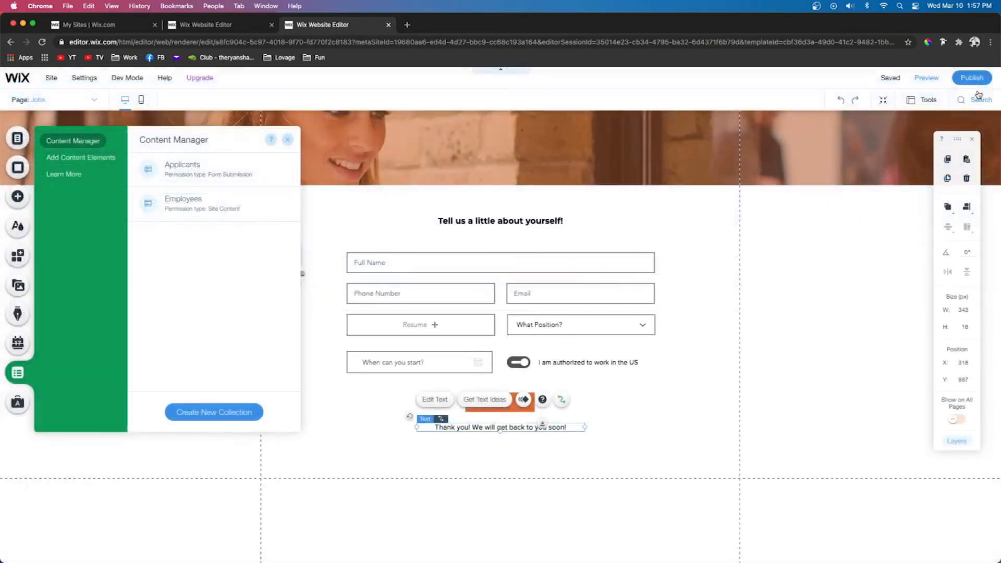
- Create a new automation from the site dashboard's Automations section and name it "Job Application"
{"action": "mouse_move", "coordinate": [85, 80]}
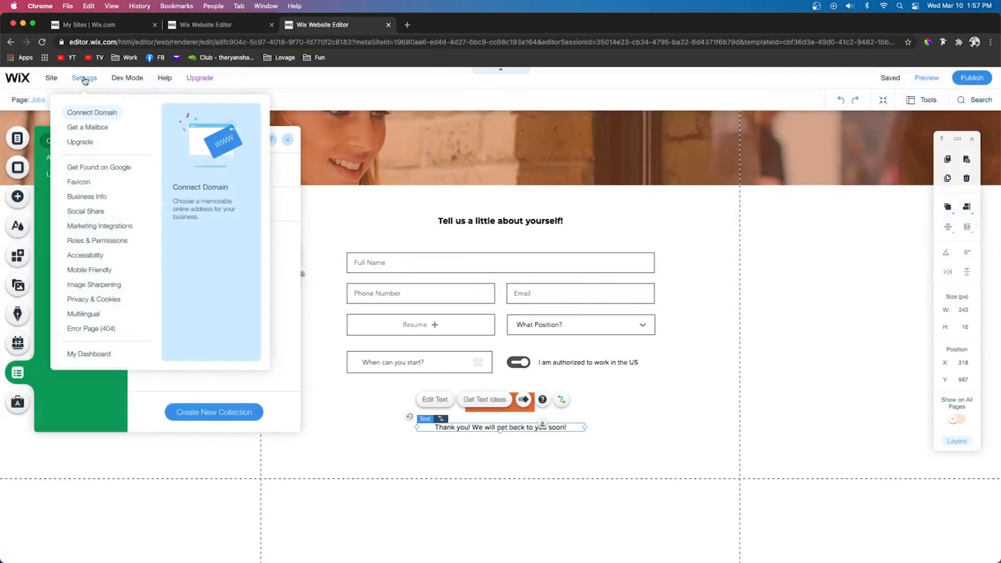
{"action": "left_click", "coordinate": [89, 354]}
{"action": "mouse_move", "coordinate": [52, 245]}
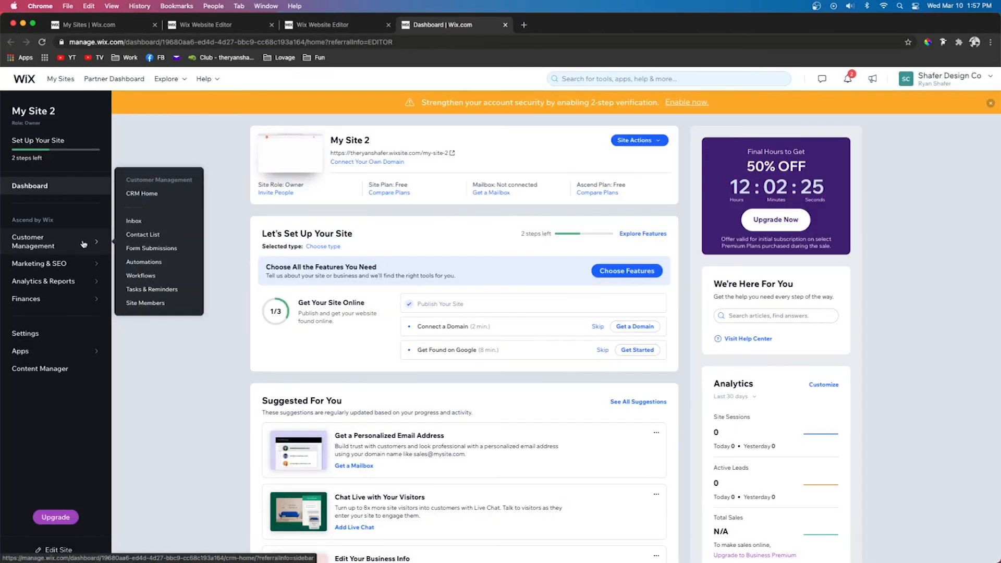
{"action": "left_click", "coordinate": [151, 261]}
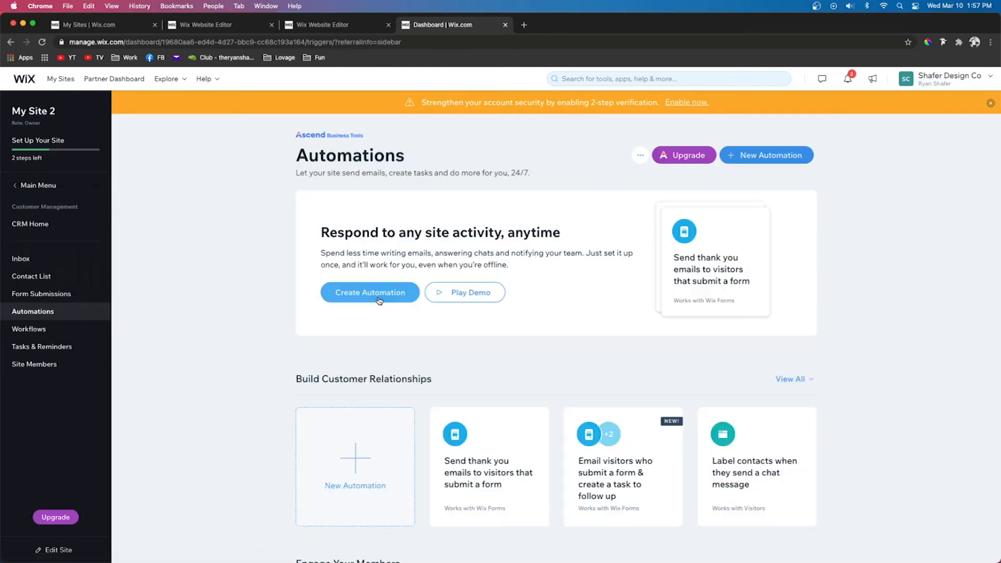
{"action": "left_click", "coordinate": [379, 300]}
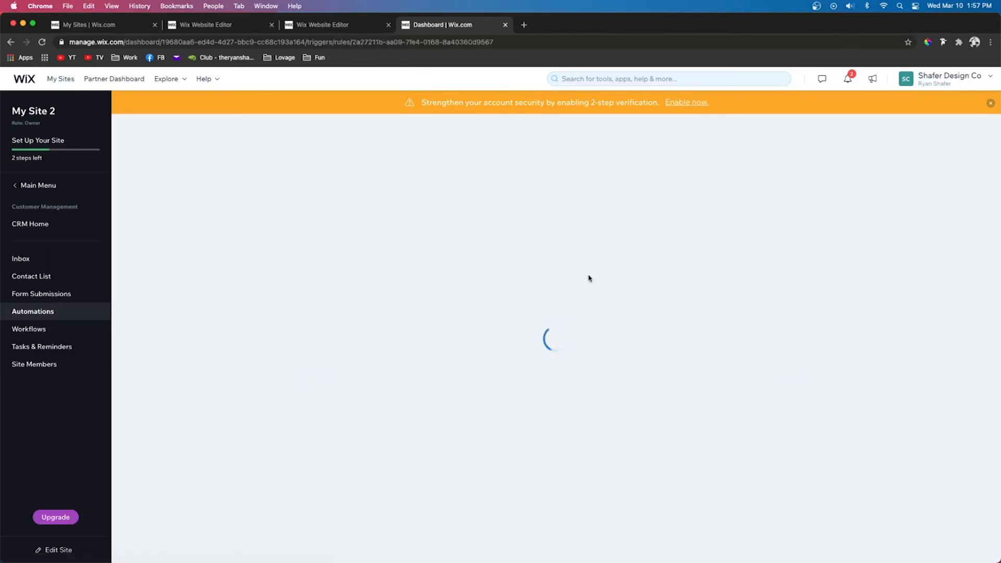
{"action": "left_click", "coordinate": [542, 155]}
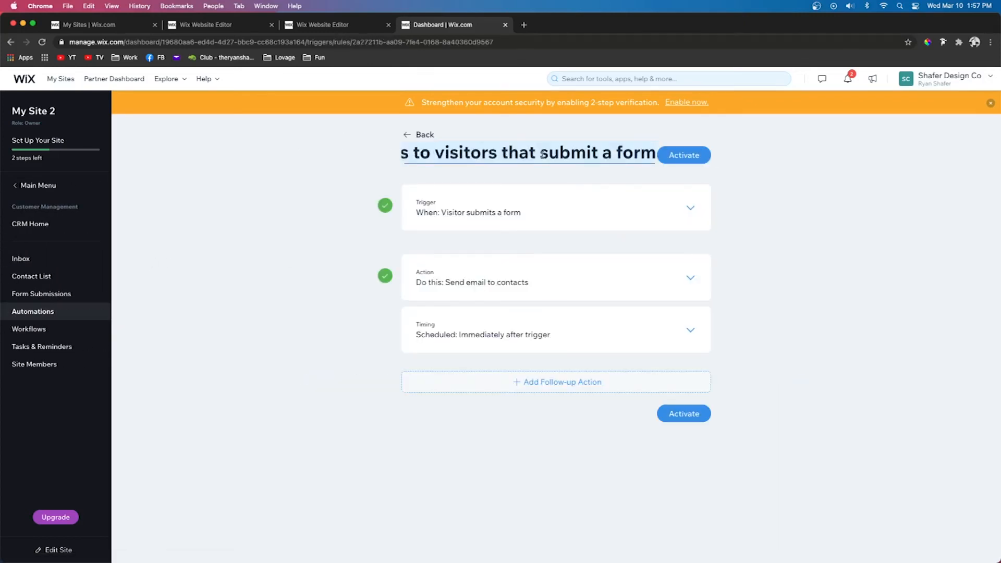
{"action": "type", "text": "Job Application"}
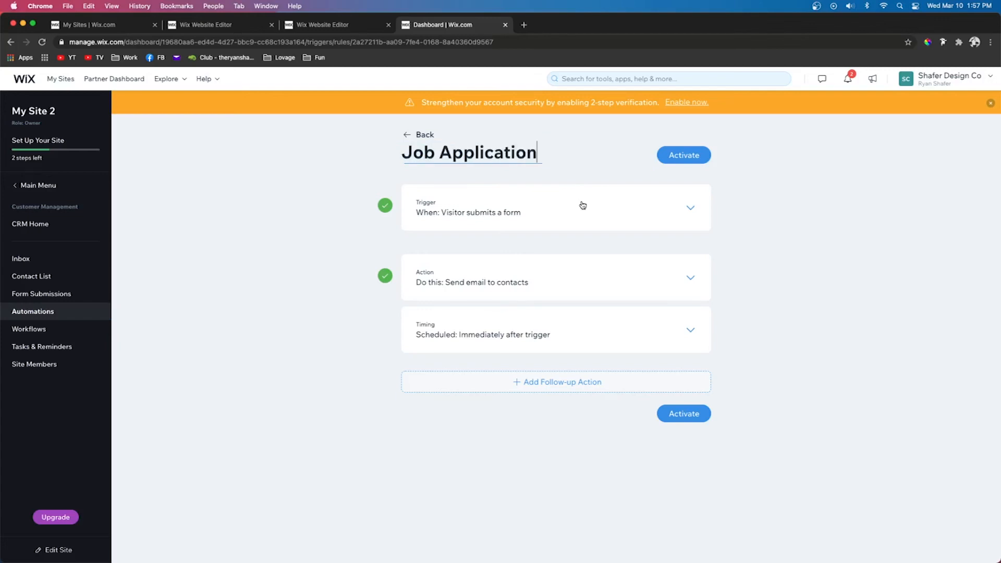
- Compare the Wix Forms and Wix Data Forms triggers and set the automation's trigger app to Wix Data Forms
{"action": "left_click", "coordinate": [582, 205]}
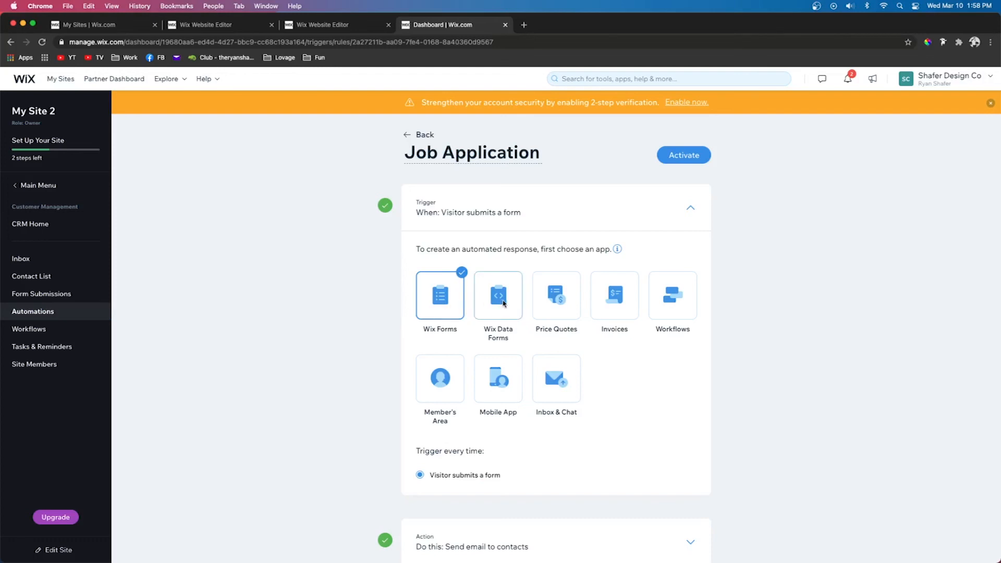
{"action": "left_click", "coordinate": [504, 302]}
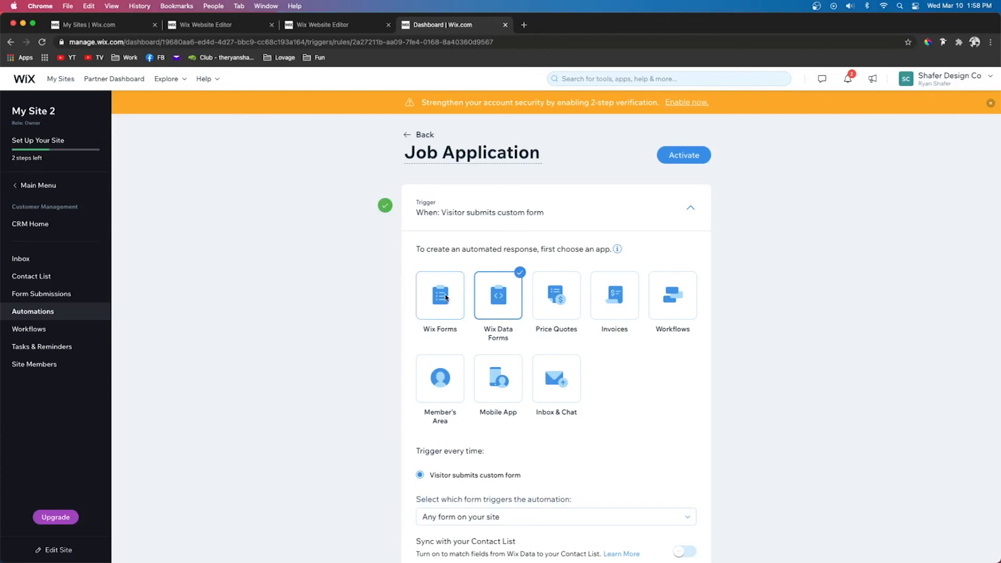
{"action": "left_click", "coordinate": [448, 299]}
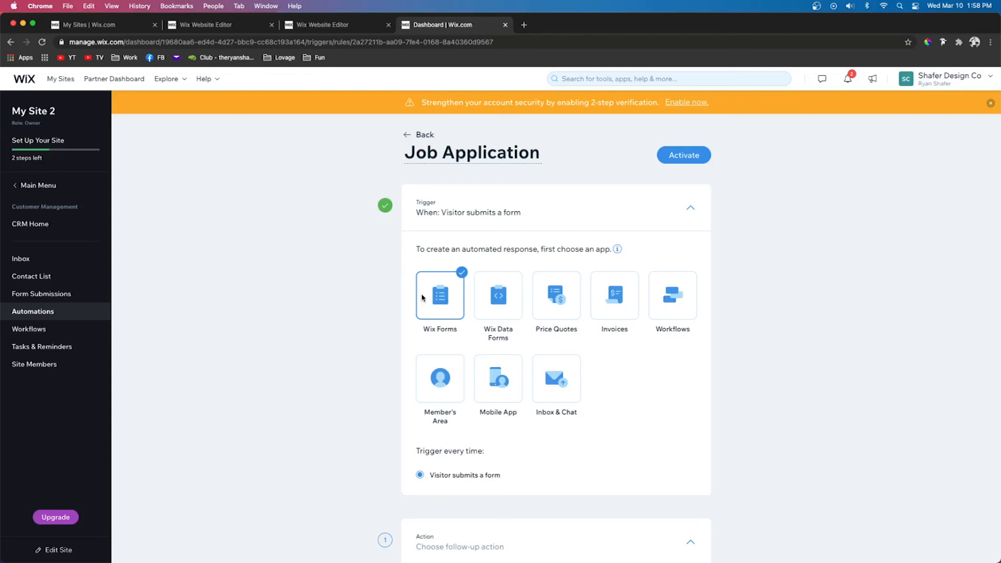
{"action": "left_click", "coordinate": [498, 298]}
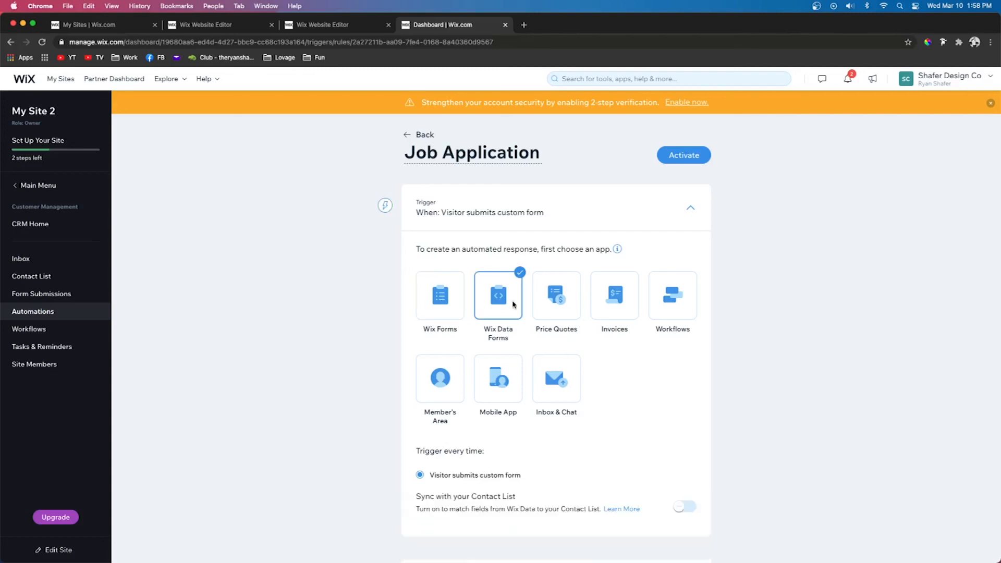
- Limit the trigger to a specific form, choosing "Jobs - submit into Applicants collection", and collapse the trigger settings
{"action": "scroll", "coordinate": [479, 297], "scroll_direction": "down", "scroll_amount": 5}
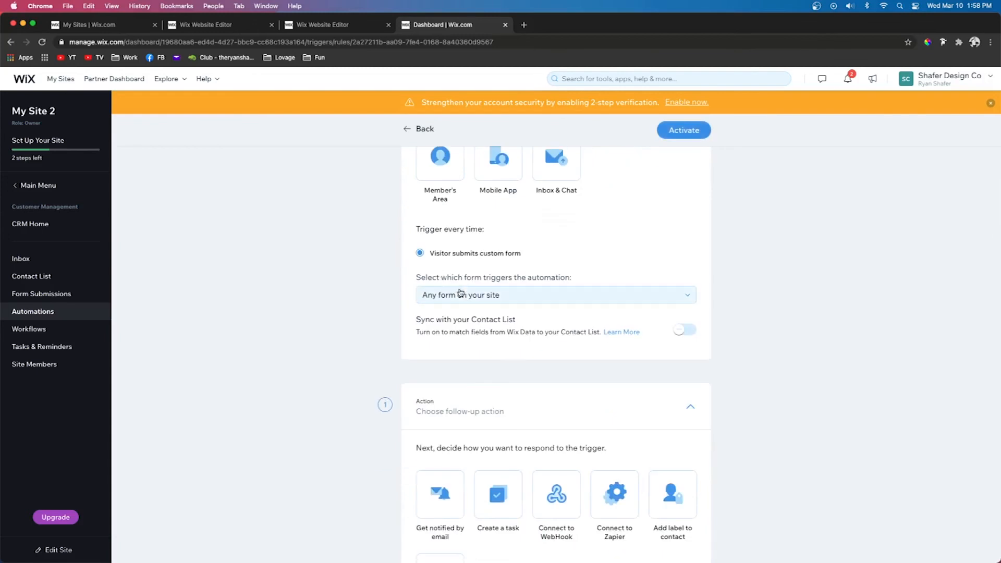
{"action": "left_click", "coordinate": [490, 295]}
{"action": "left_click", "coordinate": [495, 329]}
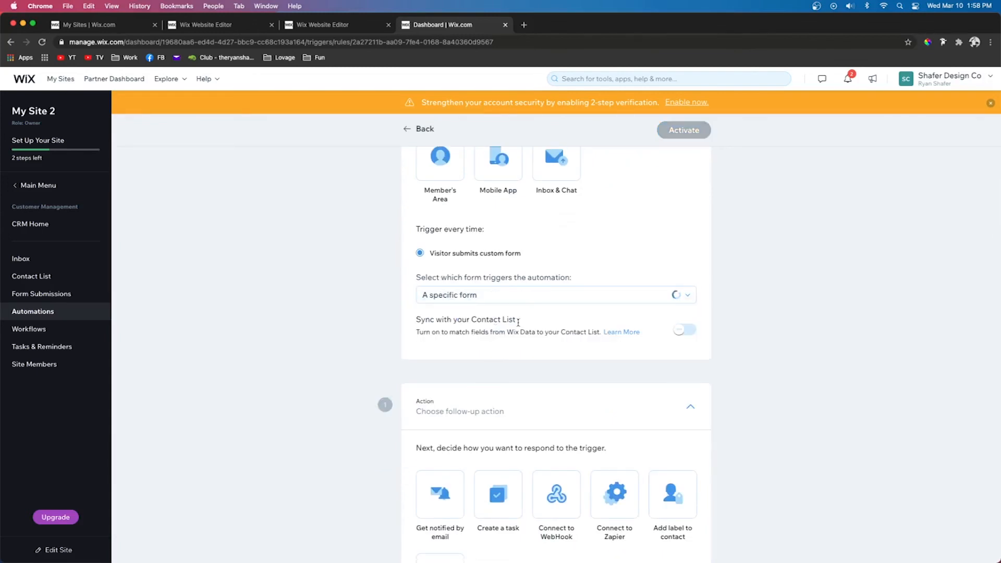
{"action": "left_click", "coordinate": [490, 296]}
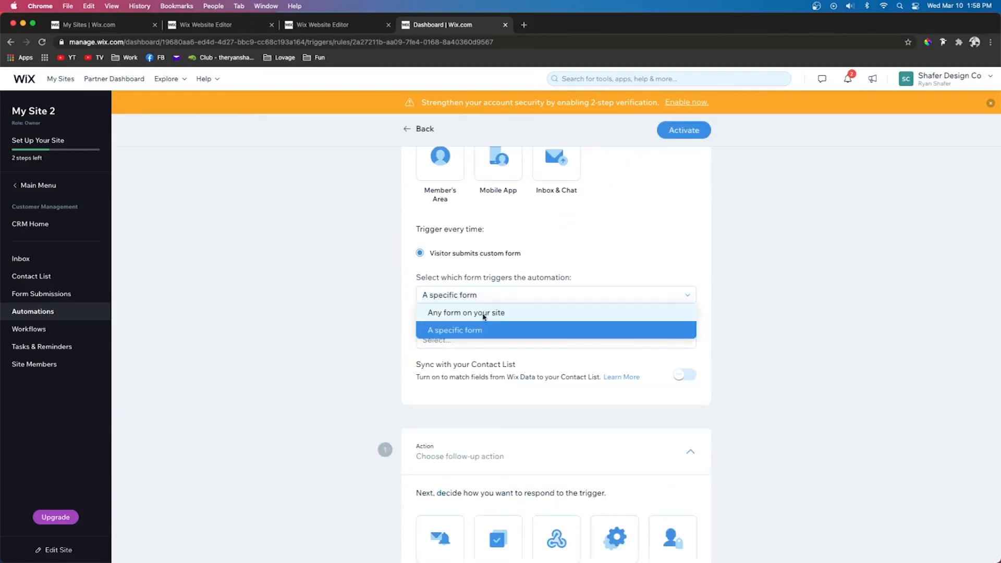
{"action": "left_click", "coordinate": [477, 313]}
{"action": "left_click", "coordinate": [523, 295]}
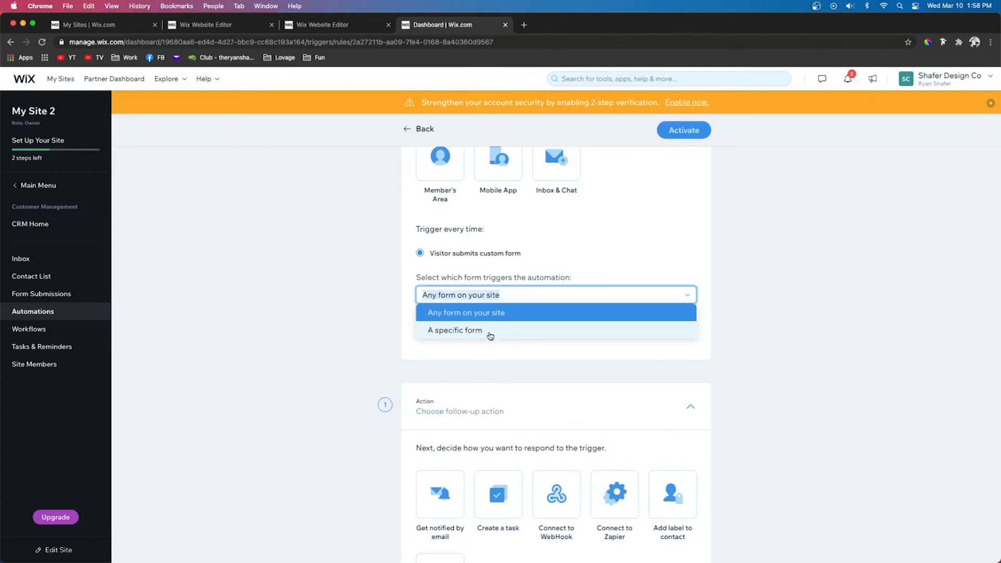
{"action": "left_click", "coordinate": [489, 333]}
{"action": "left_click", "coordinate": [458, 339]}
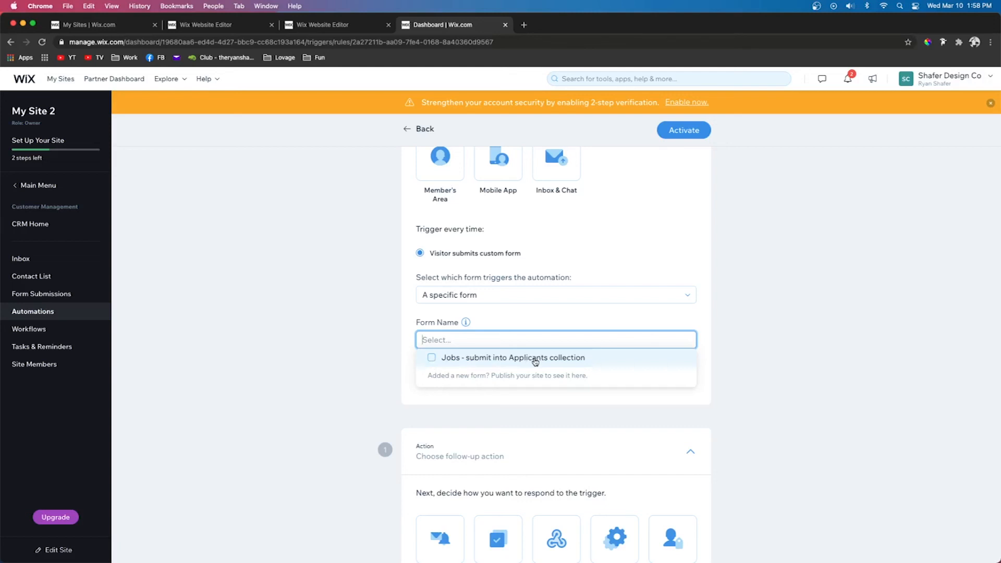
{"action": "left_click", "coordinate": [431, 359]}
{"action": "scroll", "coordinate": [402, 375], "scroll_direction": "up", "scroll_amount": 5}
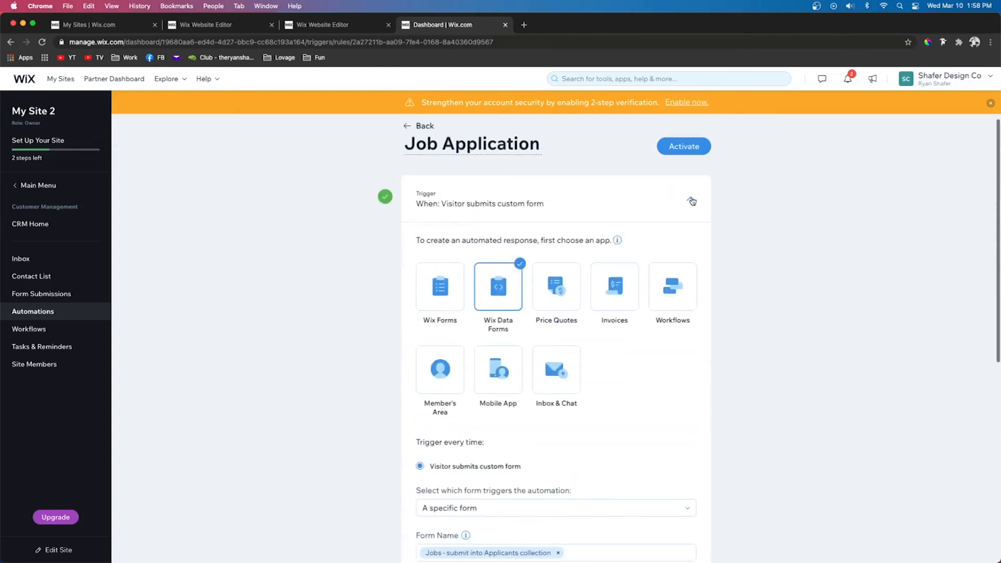
{"action": "left_click", "coordinate": [691, 201]}
- Set the automation's action to Get notified by email with the subject "Someone just applied!"
{"action": "left_click", "coordinate": [442, 281]}
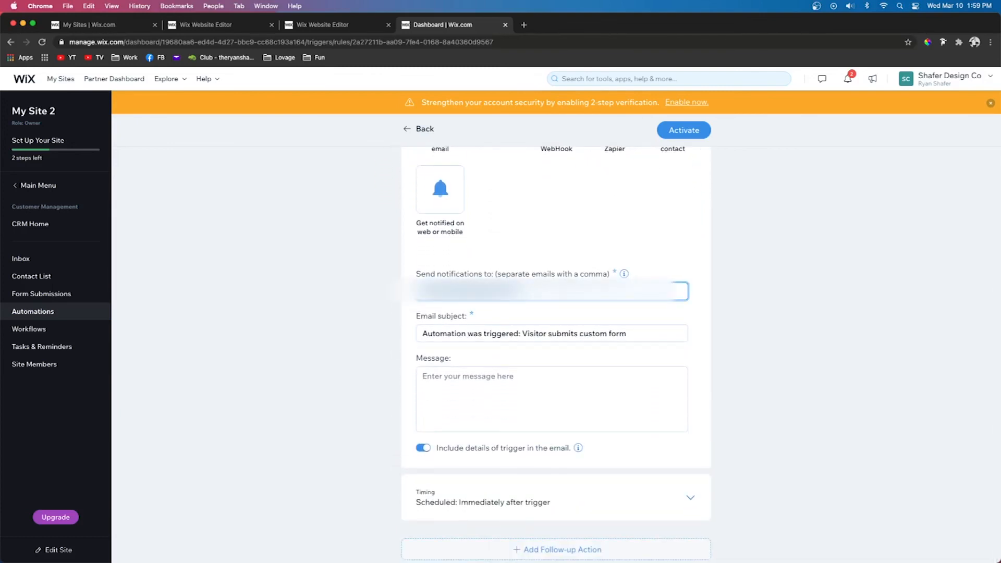
{"action": "left_click", "coordinate": [506, 336]}
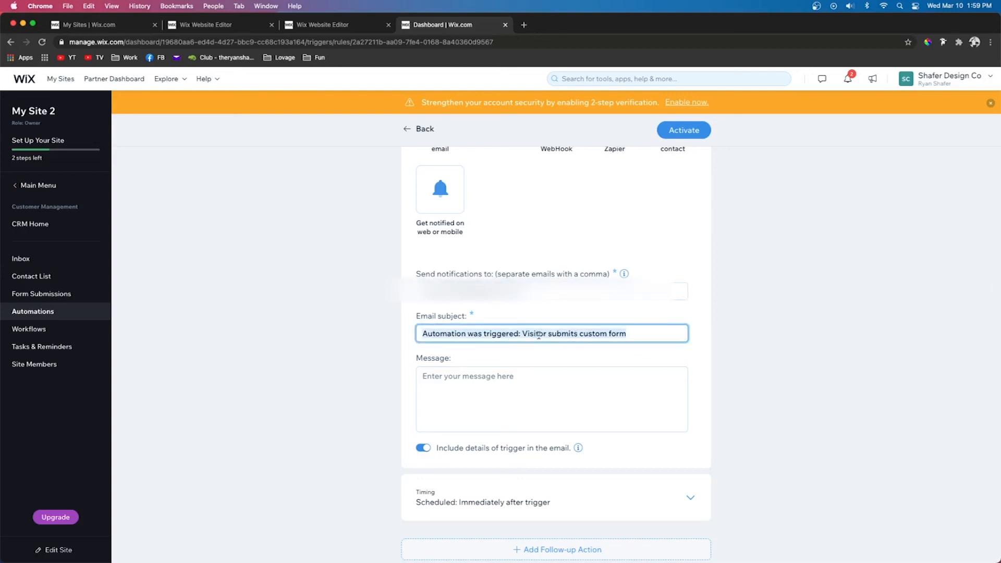
{"action": "type", "text": "Someone just applied!"}
- Review the automation's timing and frequency settings and activate the automation
{"action": "scroll", "coordinate": [462, 482], "scroll_direction": "down", "scroll_amount": 1}
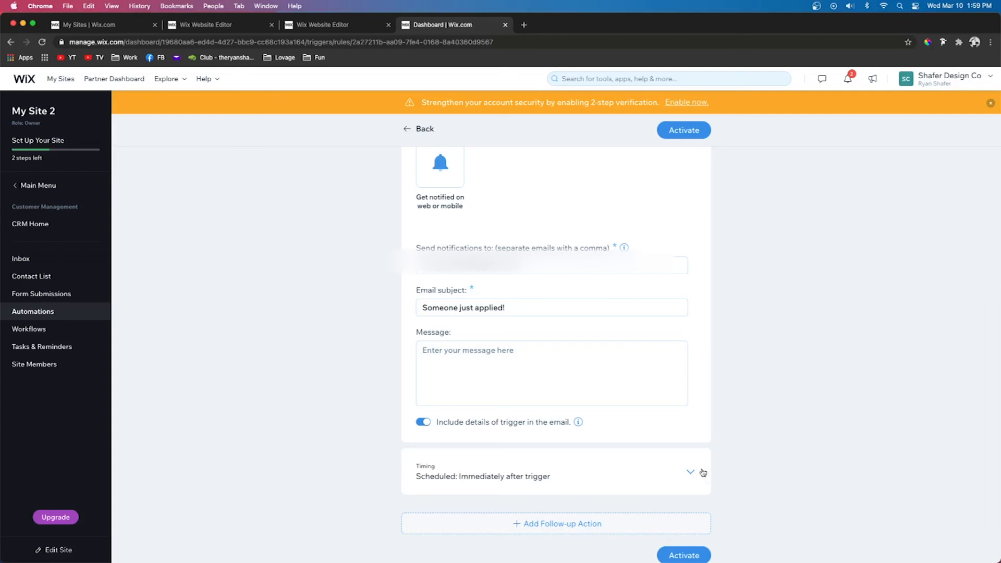
{"action": "left_click", "coordinate": [702, 472]}
{"action": "scroll", "coordinate": [535, 483], "scroll_direction": "down", "scroll_amount": 3}
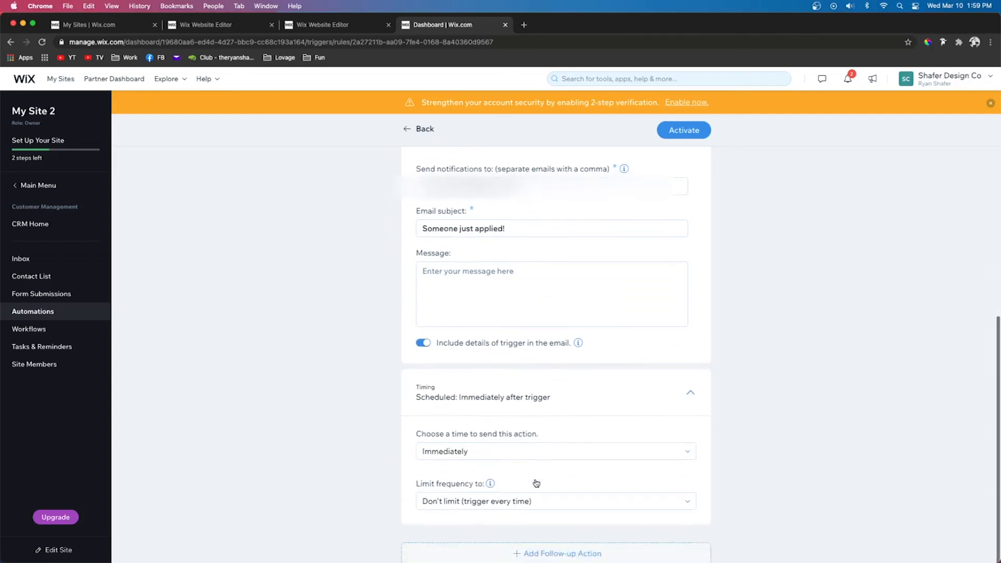
{"action": "scroll", "coordinate": [536, 483], "scroll_direction": "down", "scroll_amount": 1}
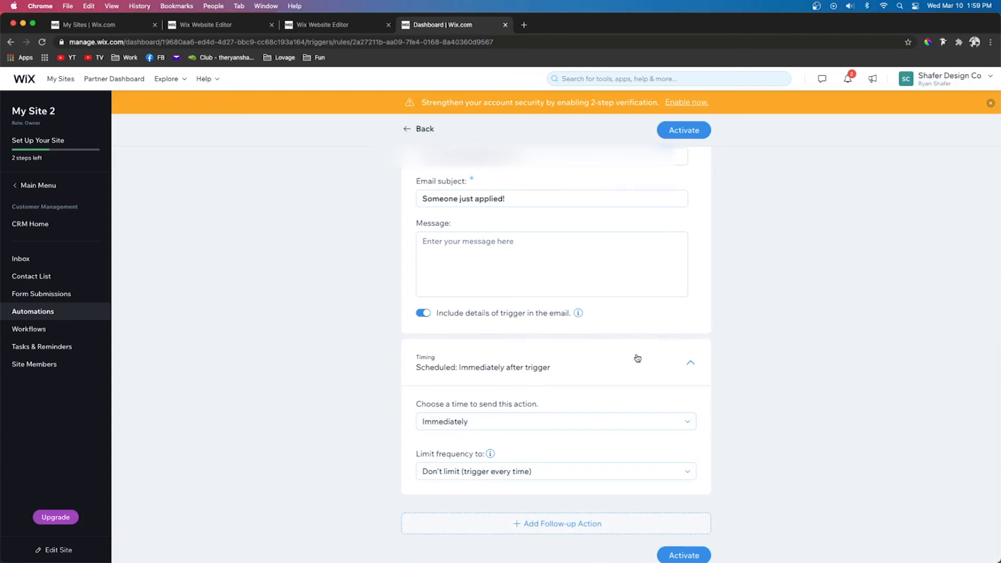
{"action": "left_click", "coordinate": [678, 134]}
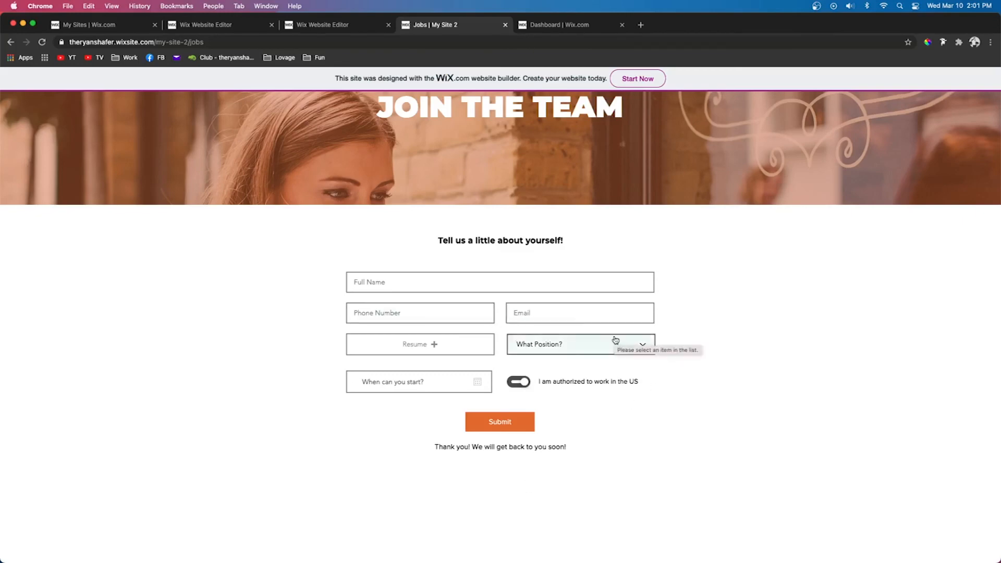
{"action": "scroll", "coordinate": [821, 252], "scroll_direction": "up", "scroll_amount": 3}
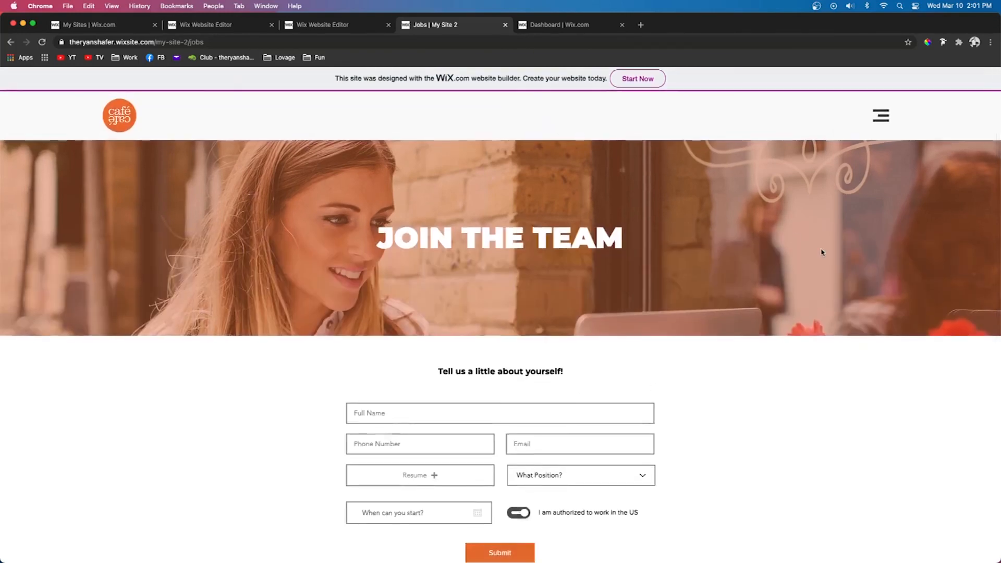